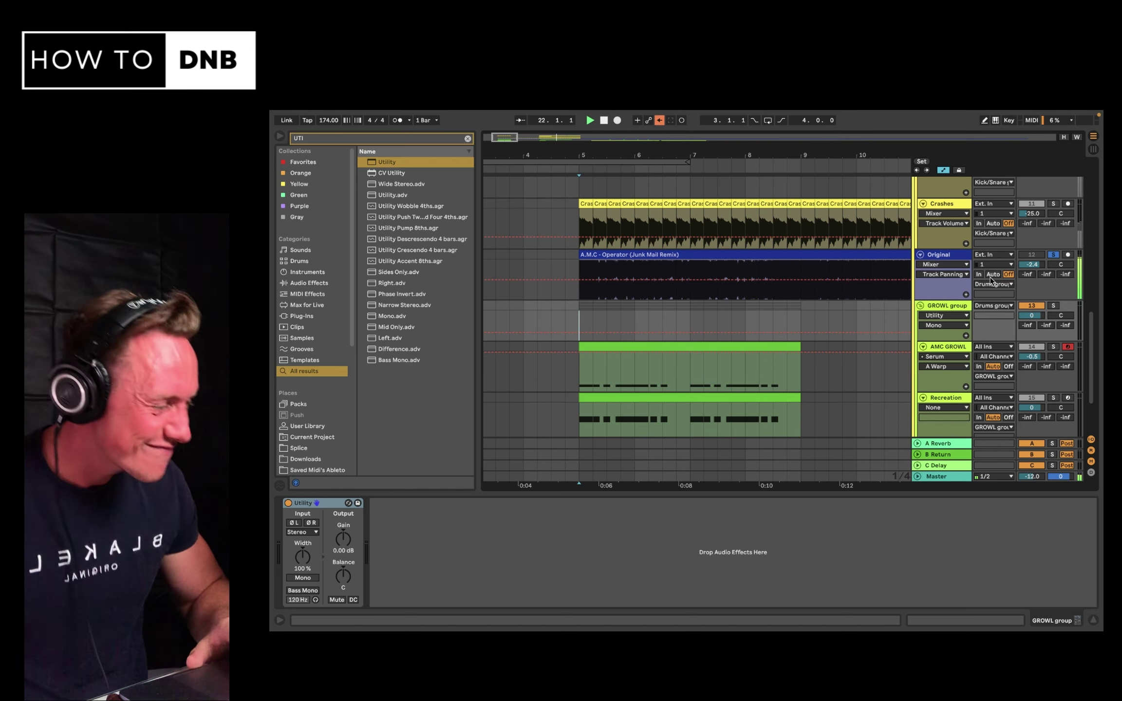
# - Take the Original track out of solo and play the arrangement from bar 5 to hear the growl bass section
pyautogui.press('space')
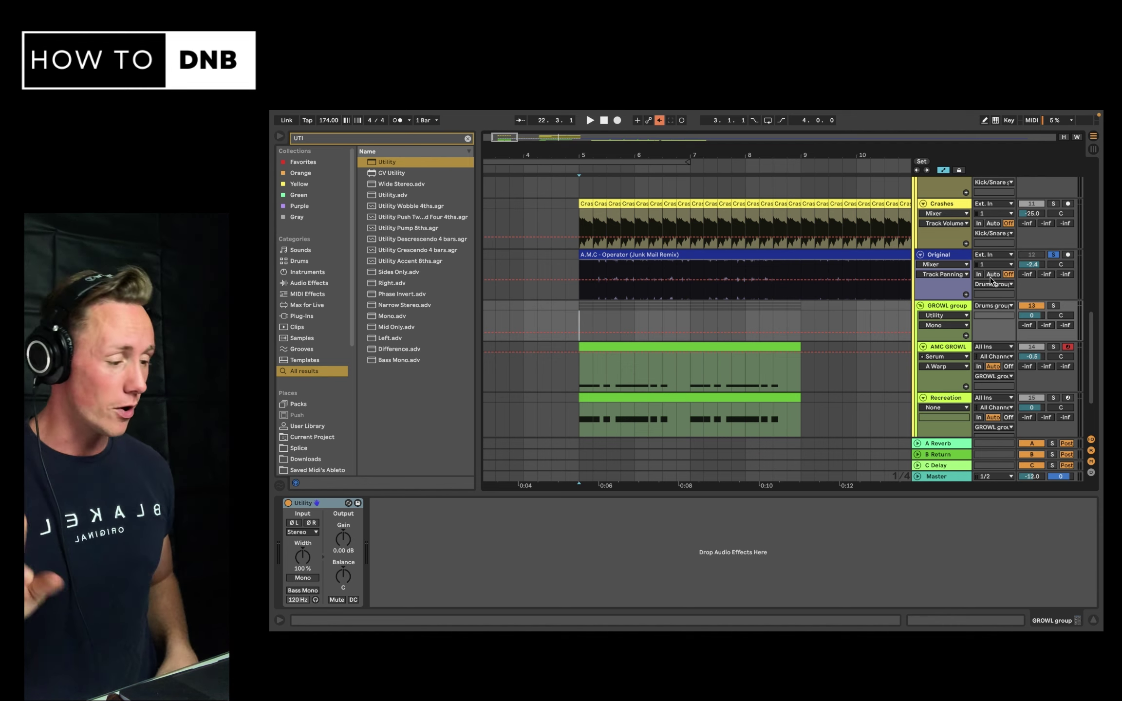
pyautogui.click(588, 325)
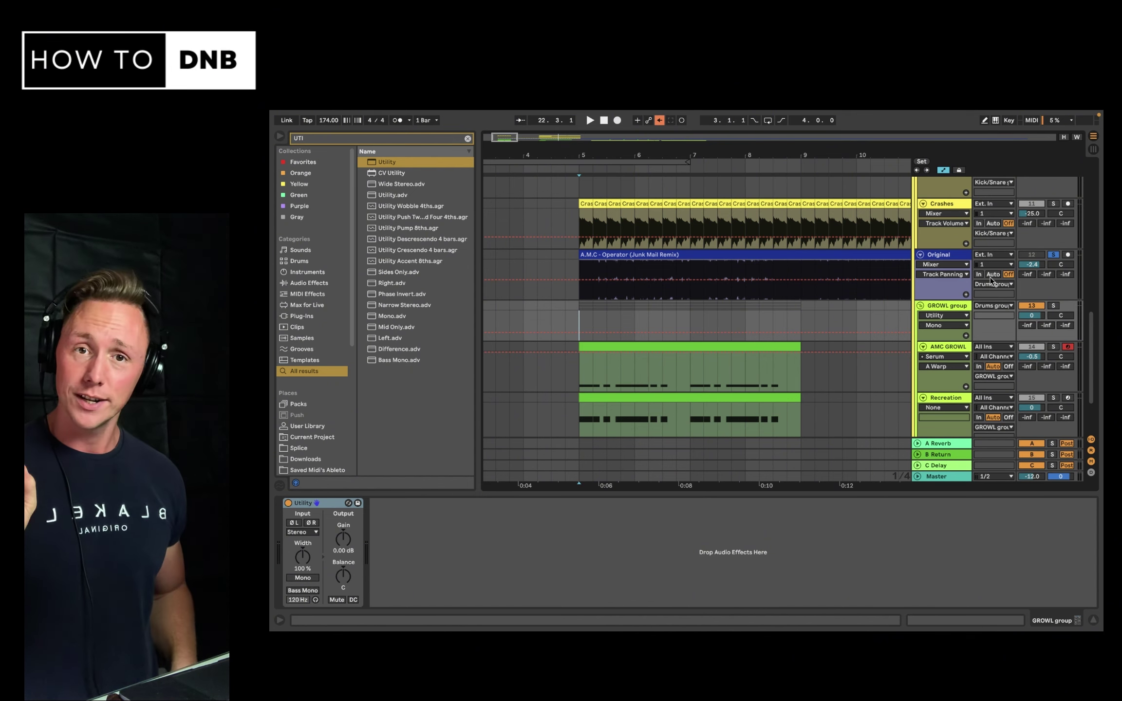
pyautogui.click(1052, 273)
pyautogui.press('space')
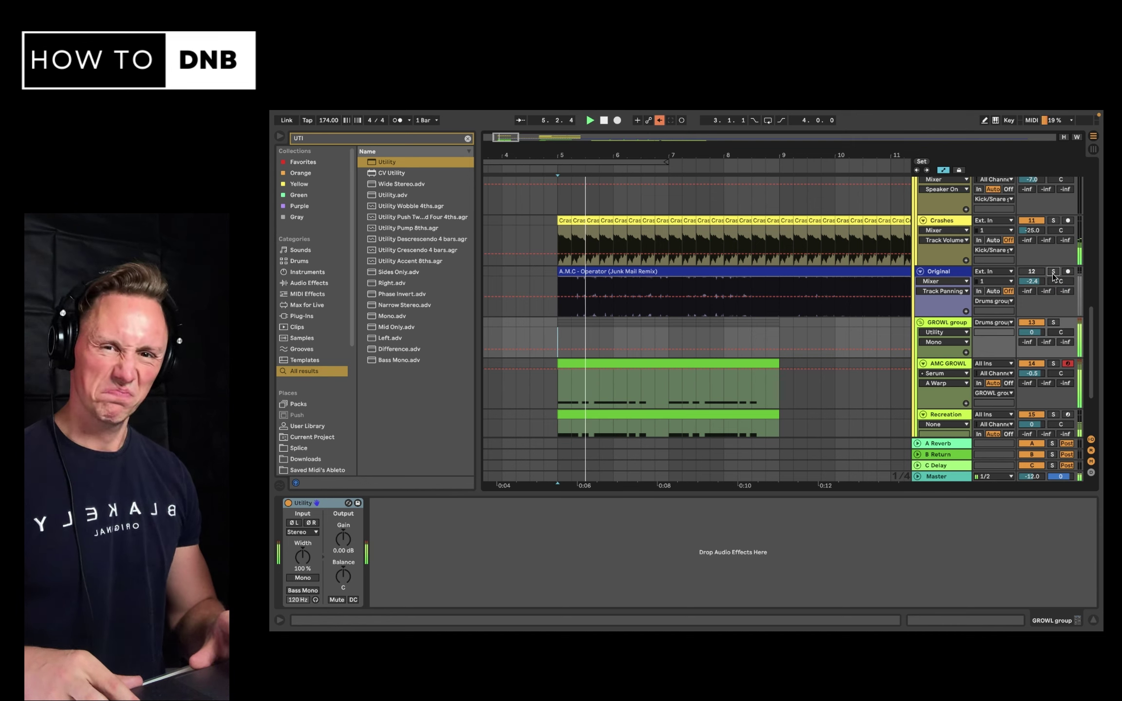
pyautogui.scroll(3, 713, 300)
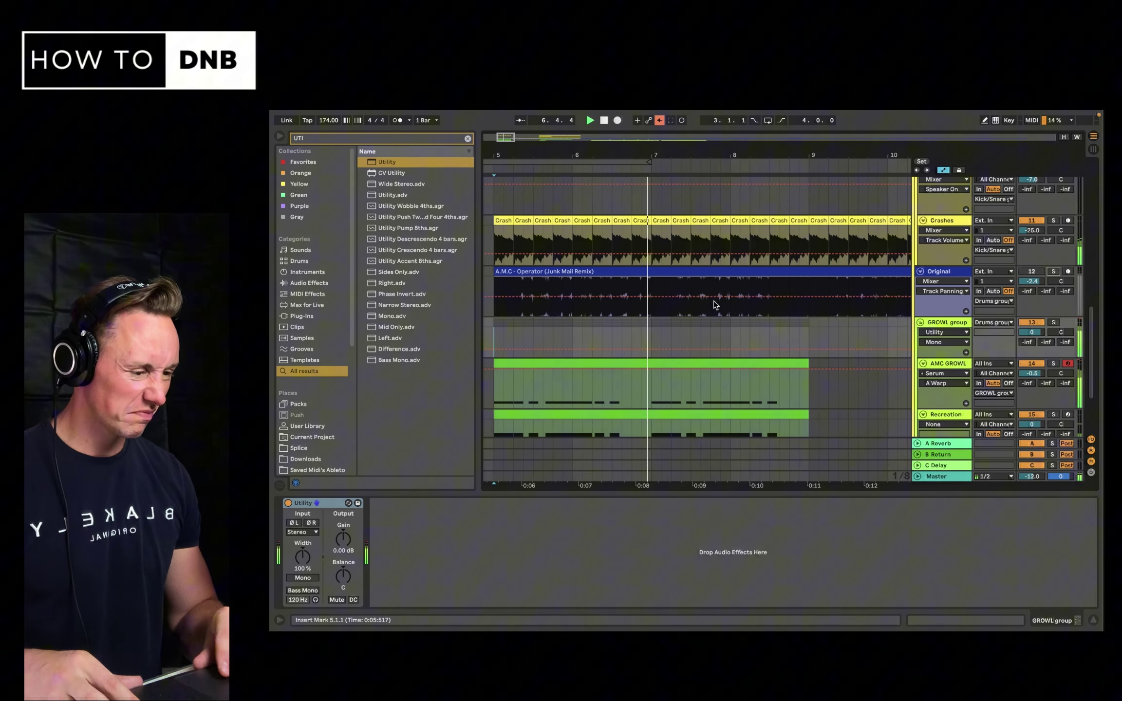
pyautogui.scroll(-1, 713, 300)
pyautogui.hscroll(1, 713, 301)
pyautogui.scroll(-2, 715, 305)
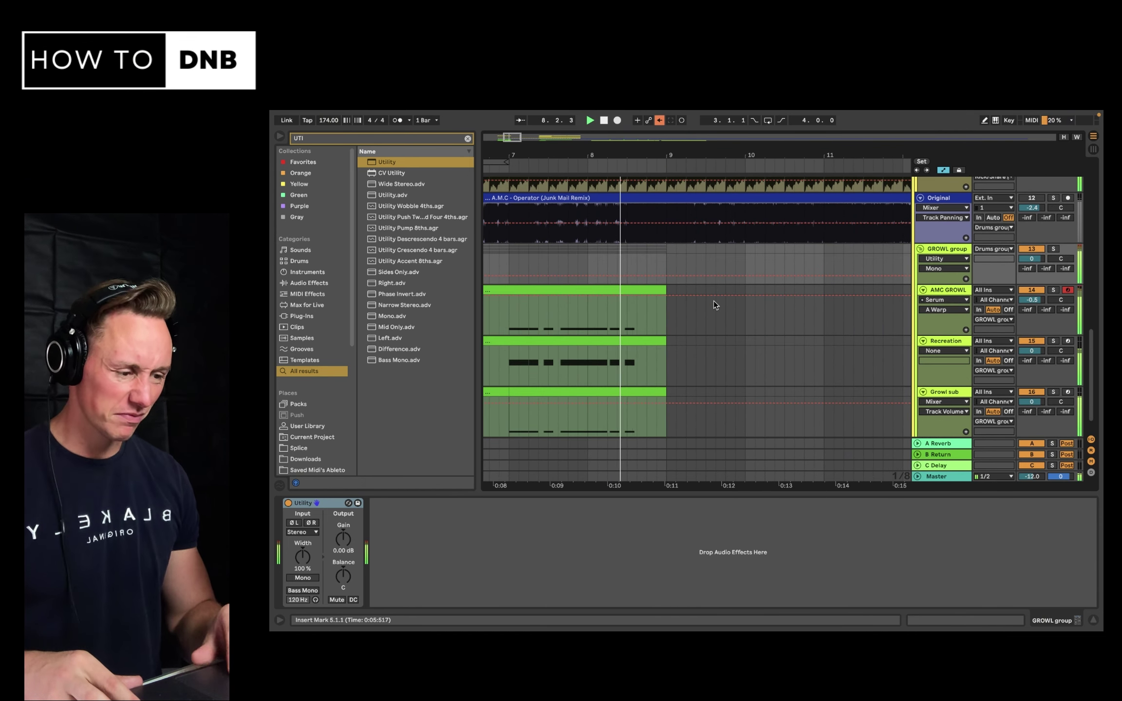
pyautogui.press('space')
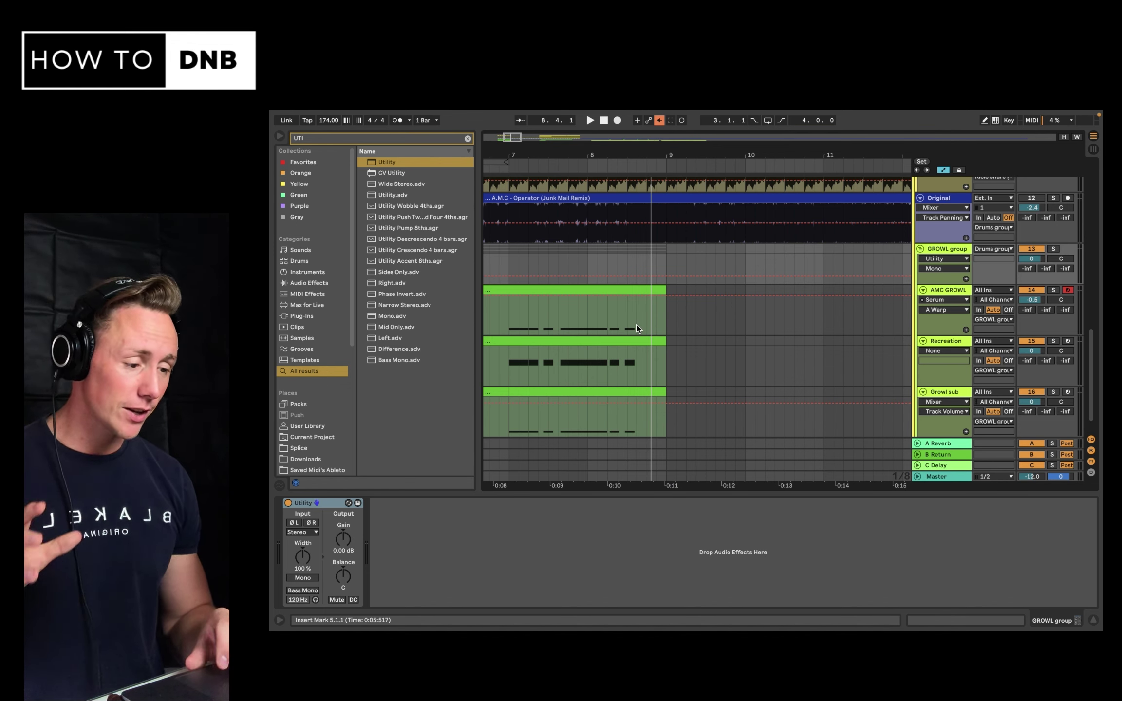
# - Collapse and deactivate the AMC GROWL track, then select the Recreation track to show its Serum device
pyautogui.scroll(-3, 636, 325)
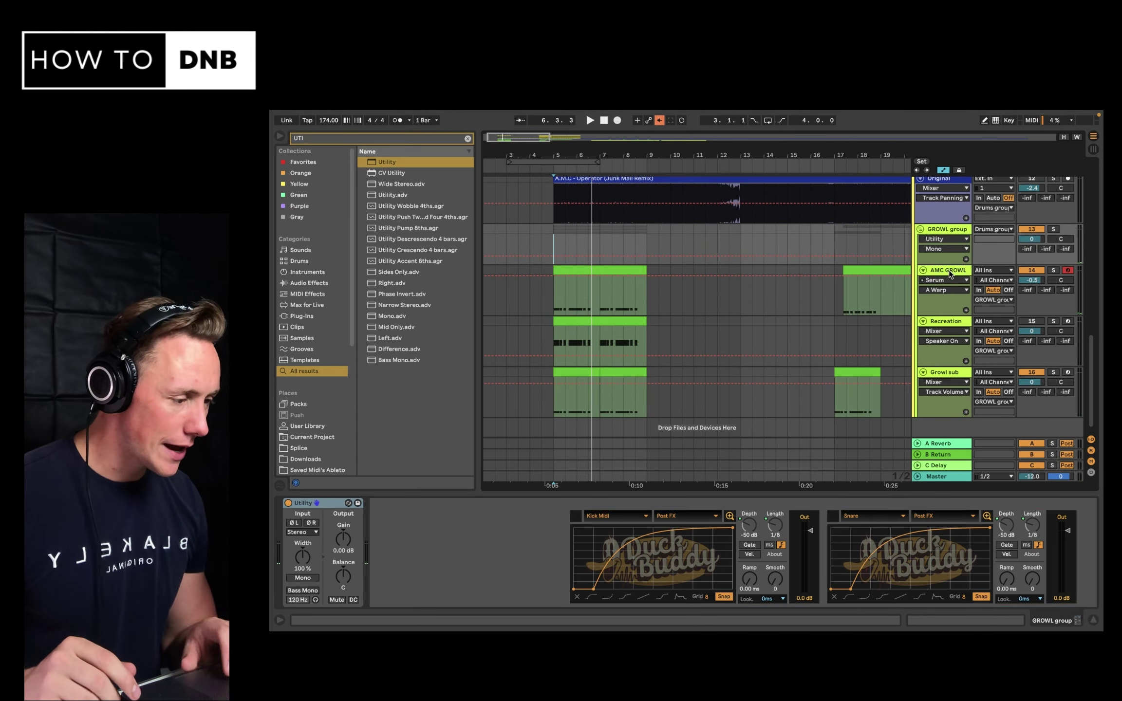
pyautogui.click(949, 270)
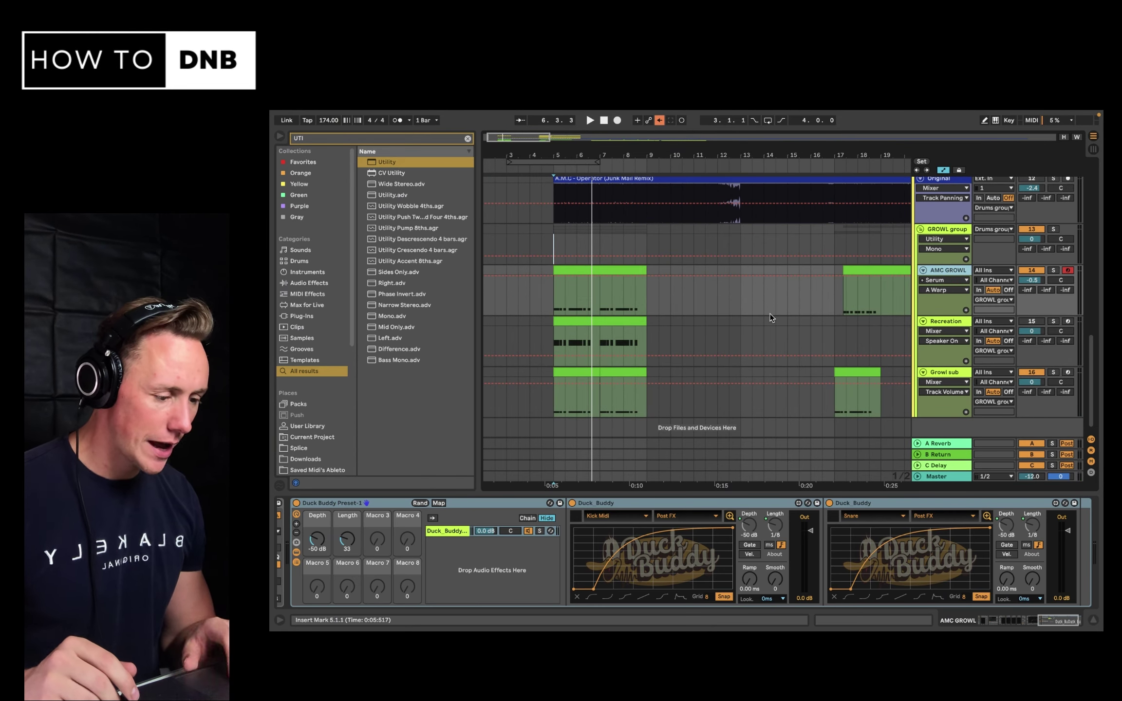
pyautogui.click(922, 270)
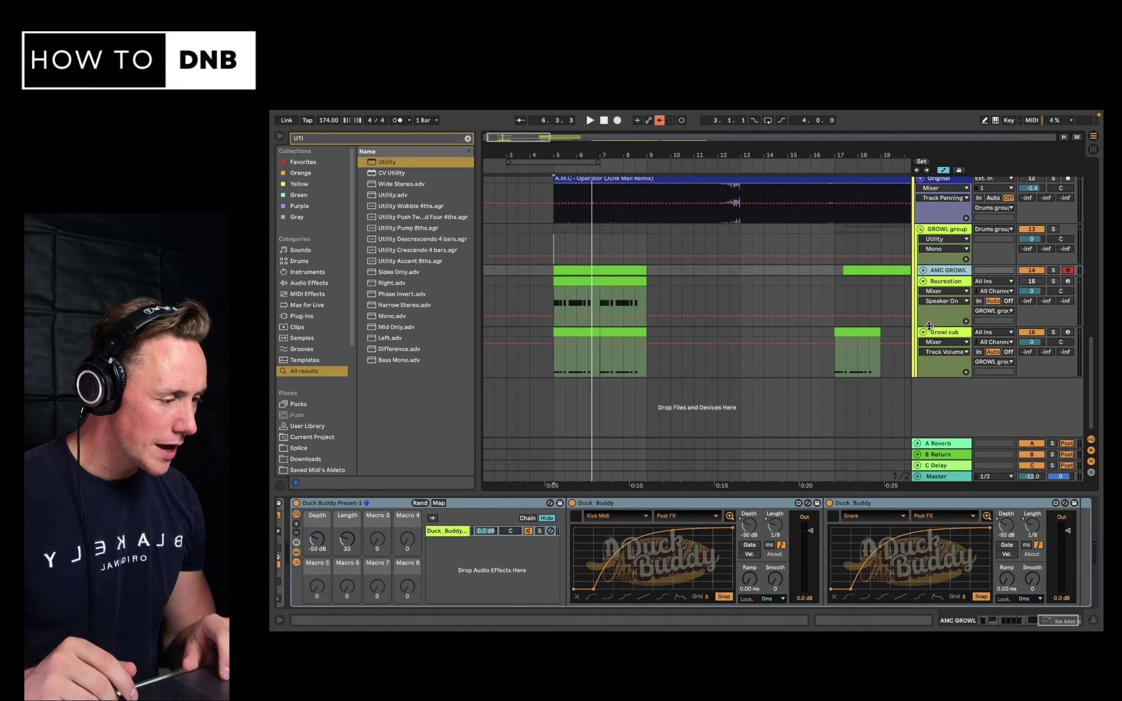
pyautogui.click(1040, 270)
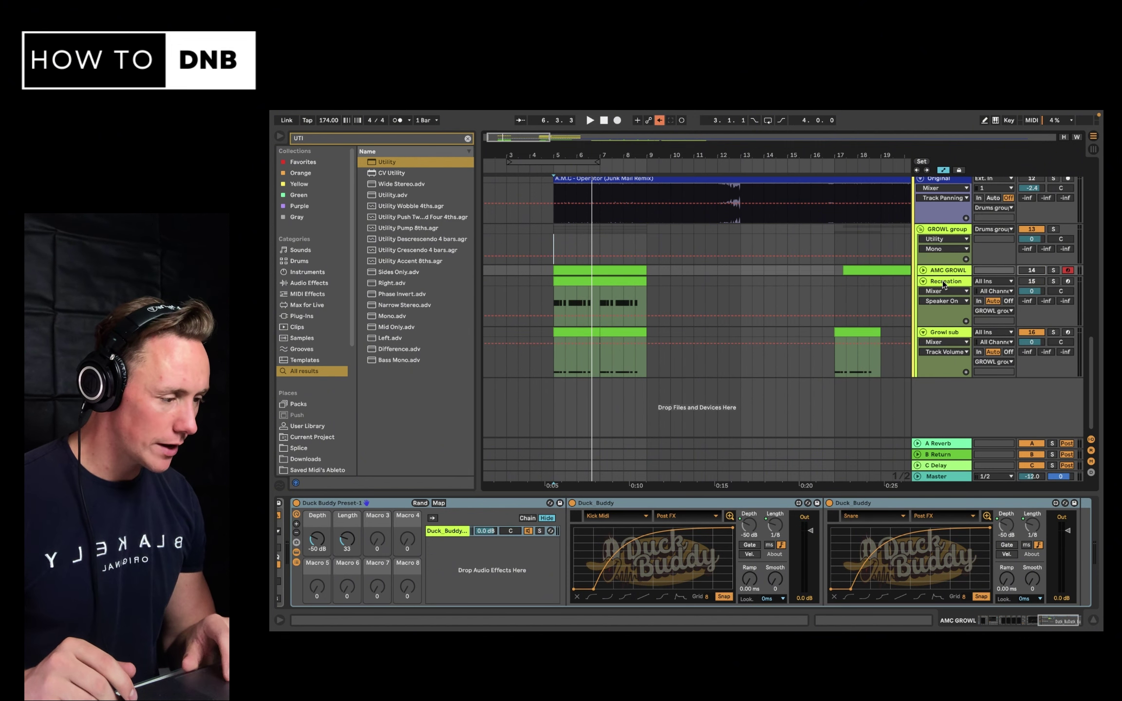
pyautogui.click(582, 322)
pyautogui.scroll(2, 618, 285)
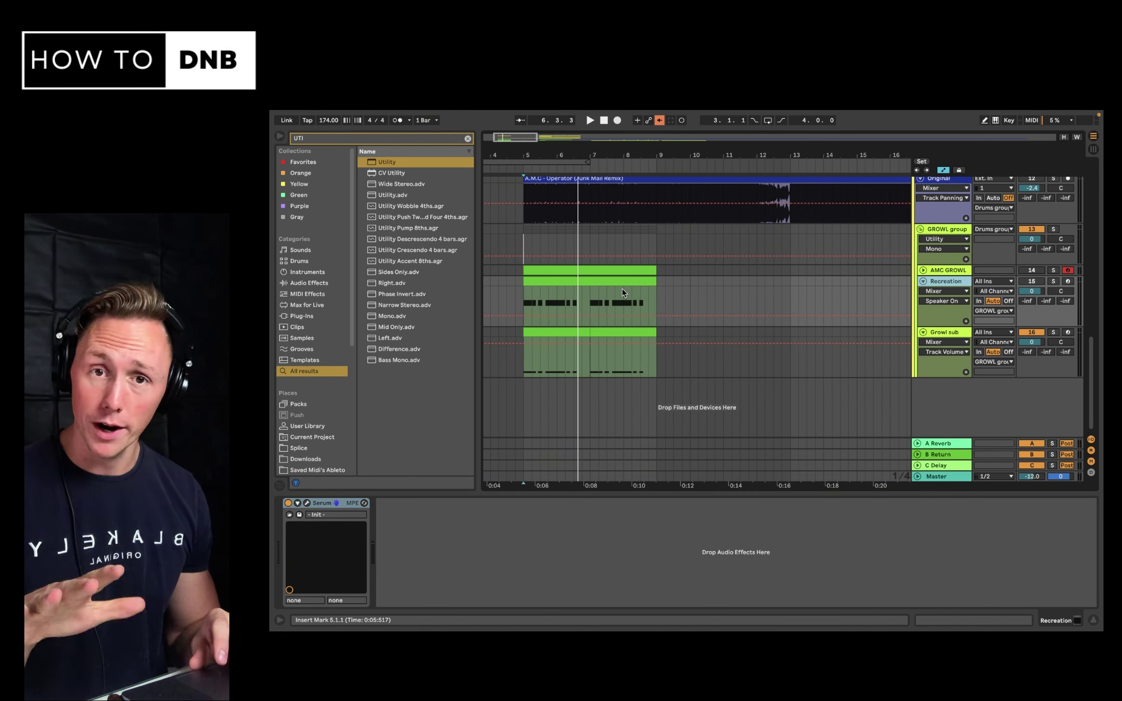
# - Solo the Growl sub track and play it from bar 5
pyautogui.click(744, 324)
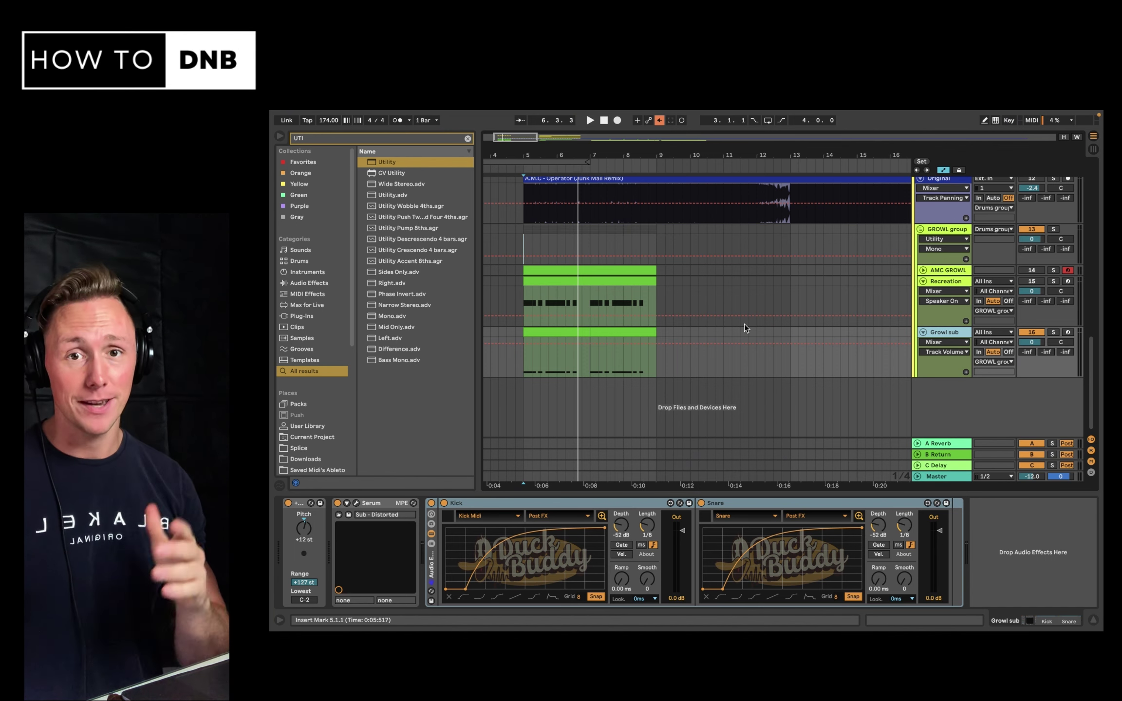
pyautogui.click(1054, 333)
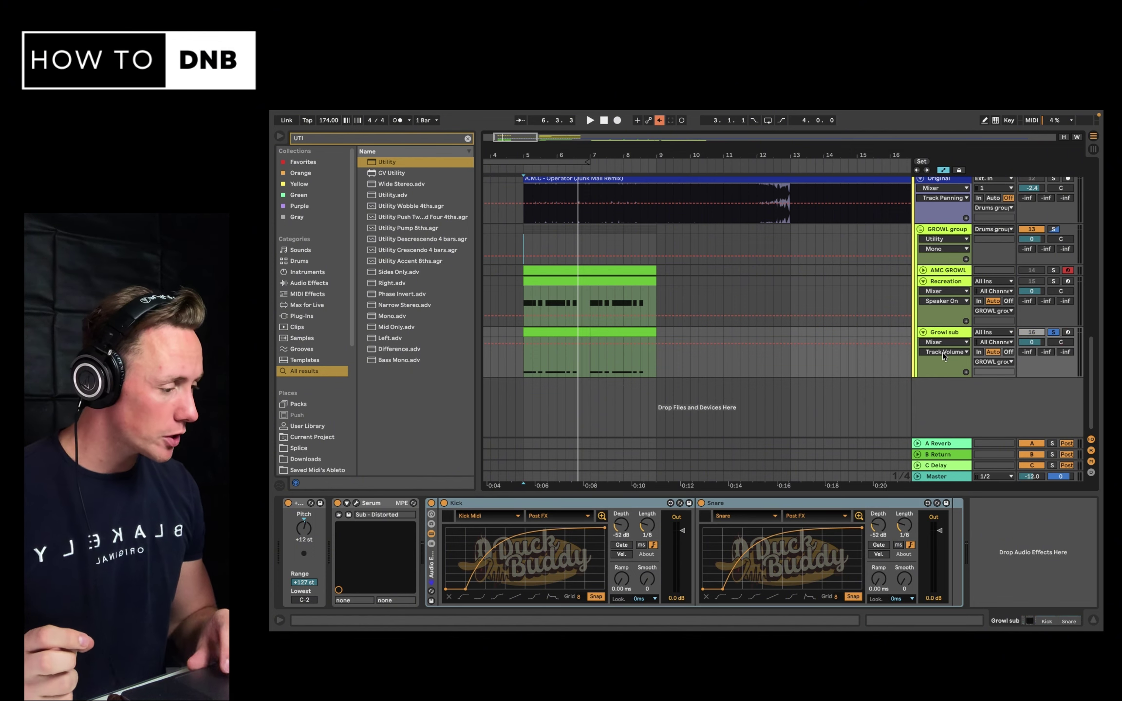
pyautogui.scroll(5, 584, 352)
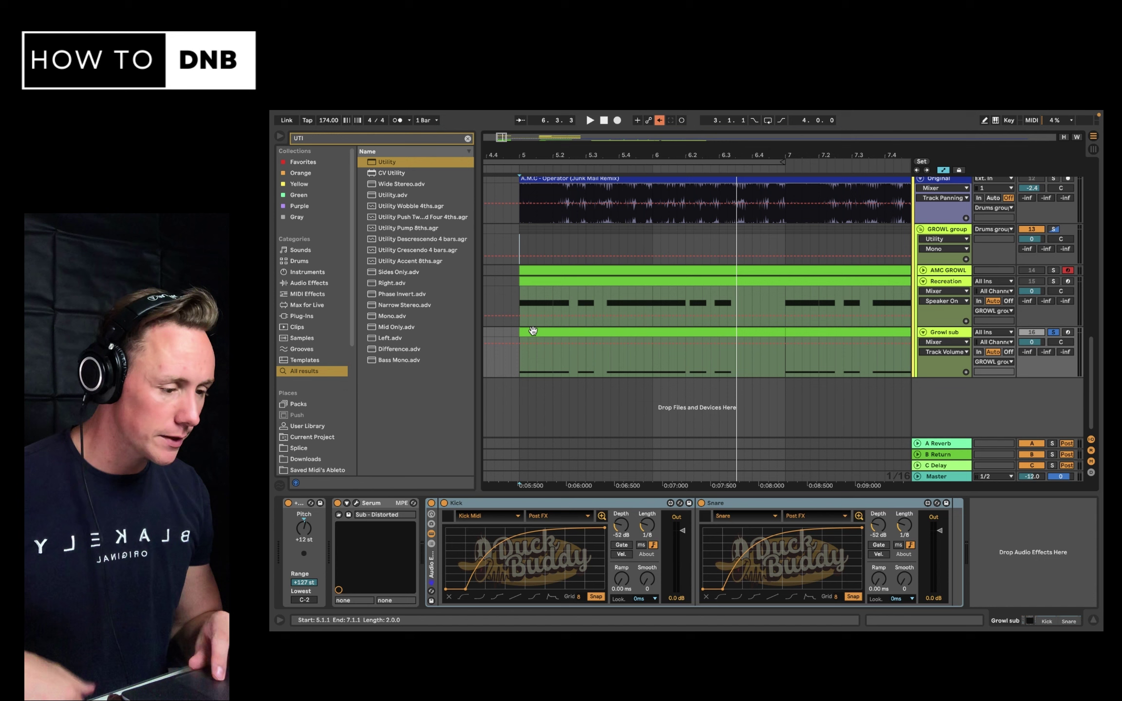
pyautogui.click(524, 353)
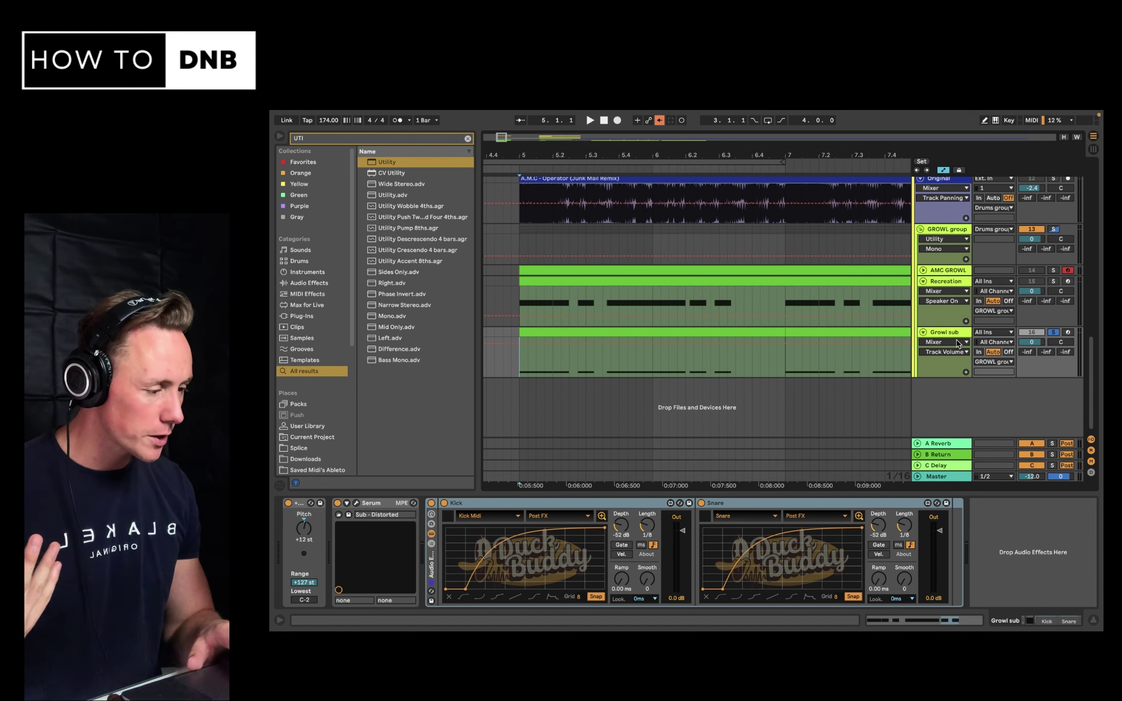
pyautogui.press('space')
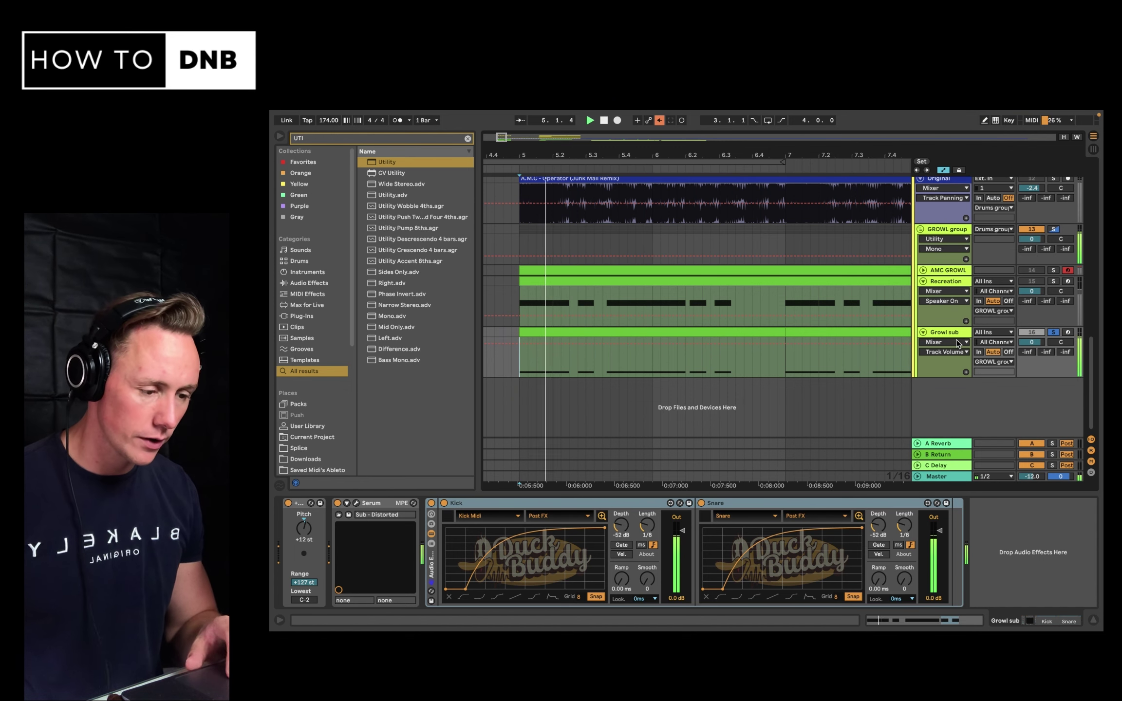
pyautogui.press('space')
# - Examine the oscillator and effects pages of the Growl sub track's Sub - Distorted Serum patch, and close the plugin window
pyautogui.click(357, 504)
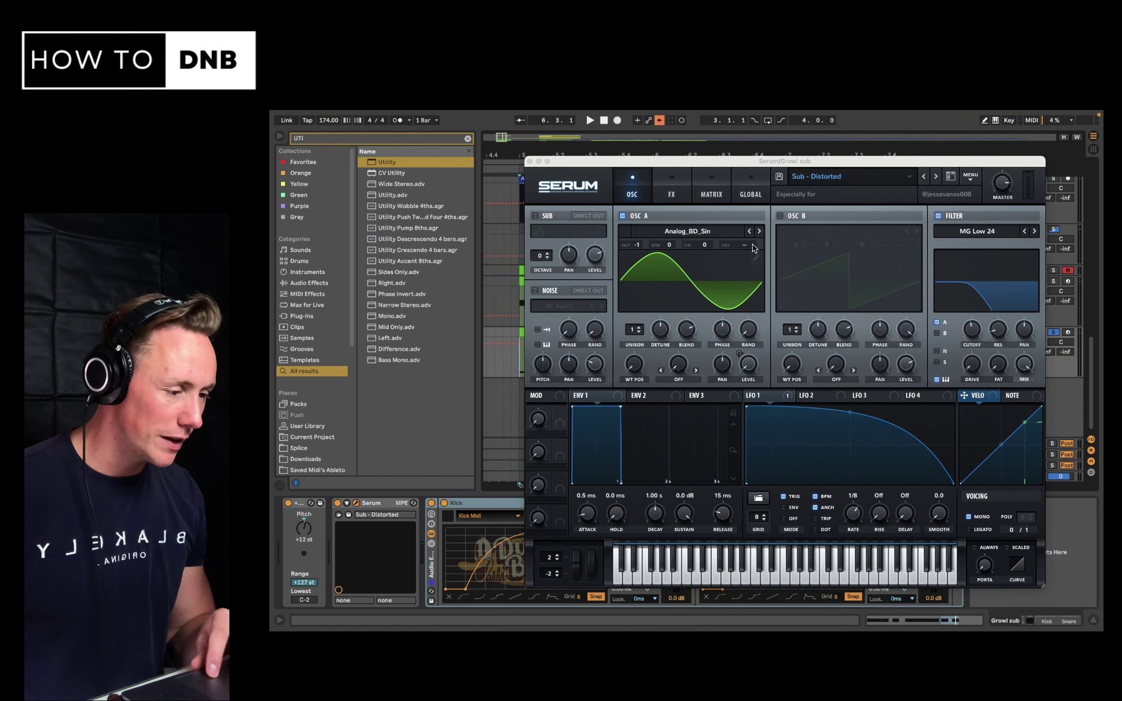
pyautogui.click(675, 195)
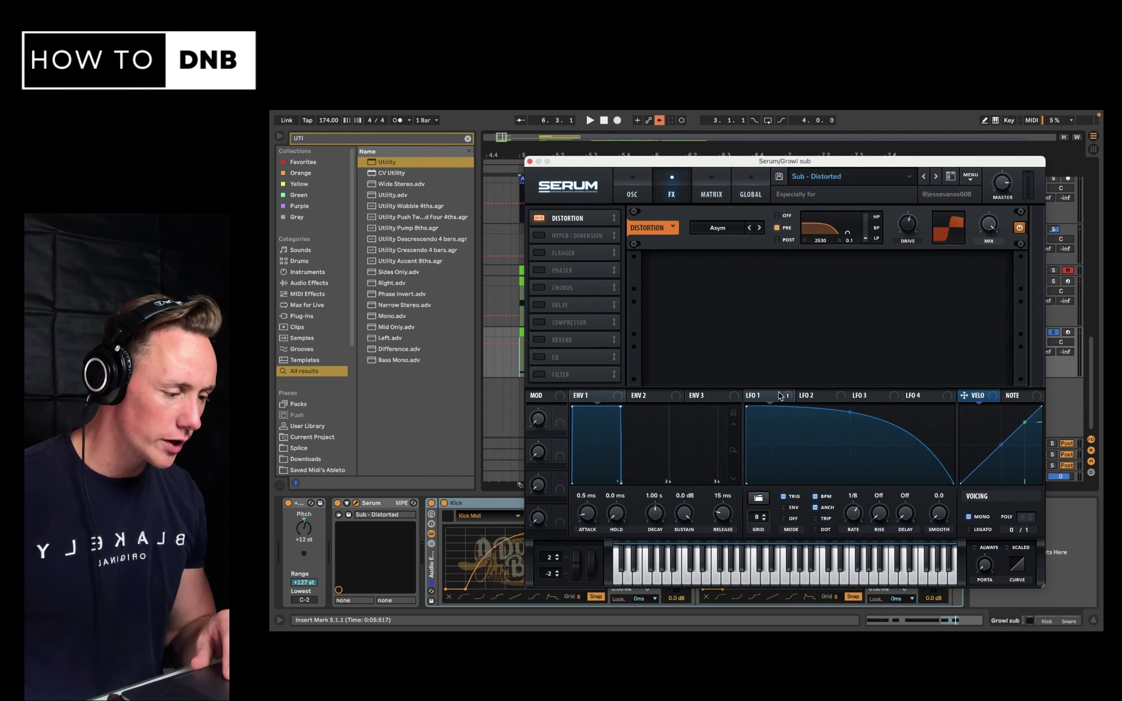
pyautogui.click(632, 195)
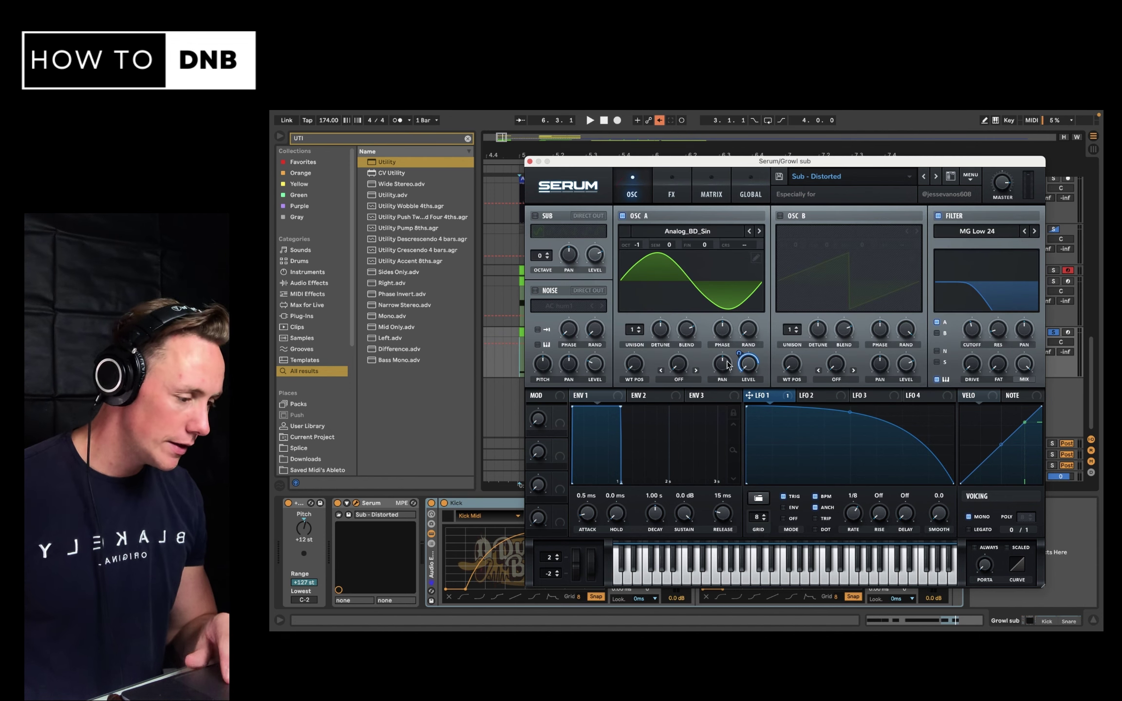
pyautogui.click(531, 161)
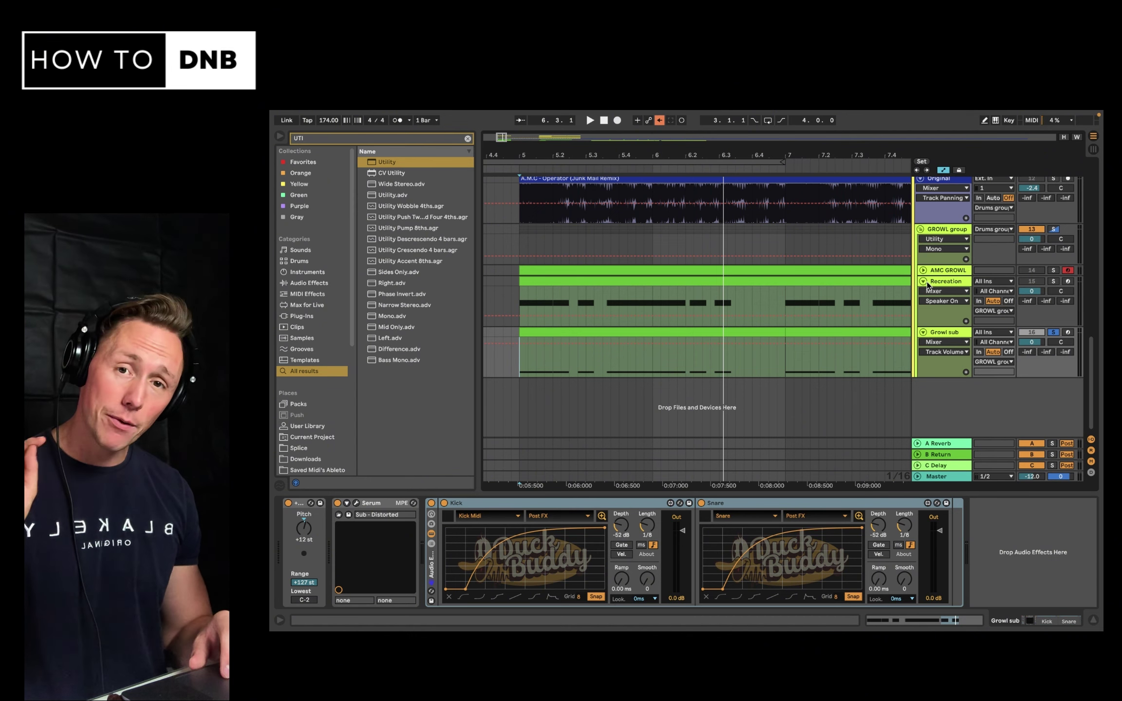
# - Load the Garage Bass wavetable from ANA 2's 3D Wavetables into oscillator A of the Recreation track's Serum and scan its wavetable position
pyautogui.click(814, 324)
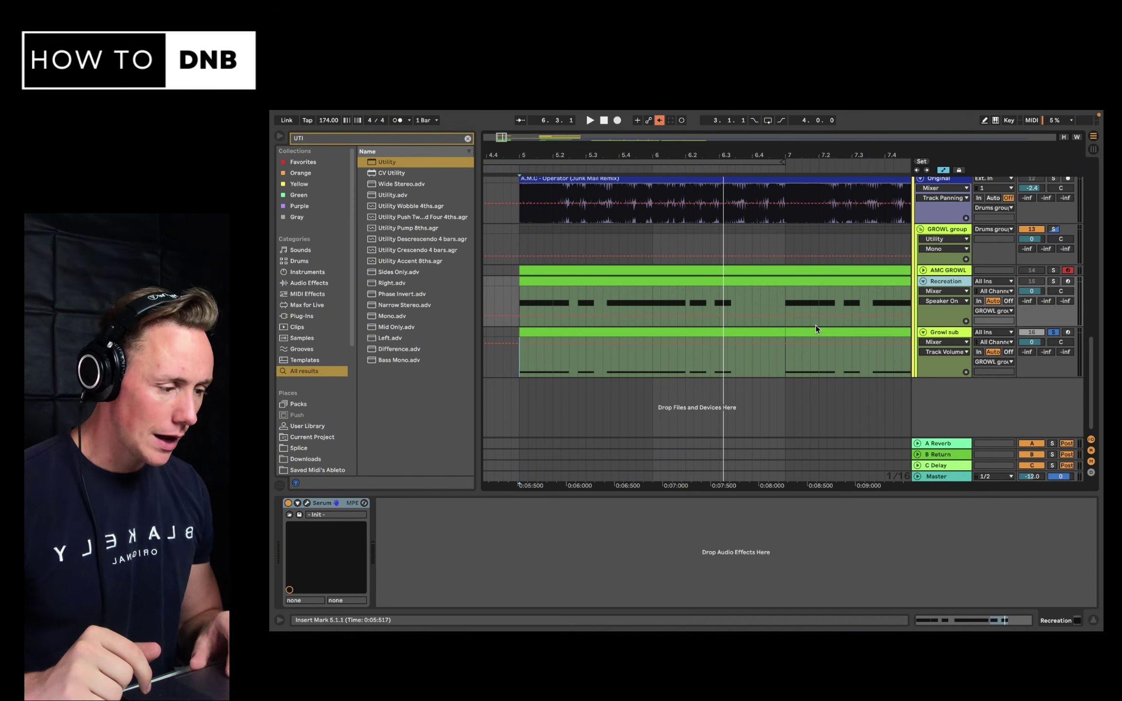
pyautogui.scroll(1, 879, 336)
pyautogui.hscroll(2, 879, 337)
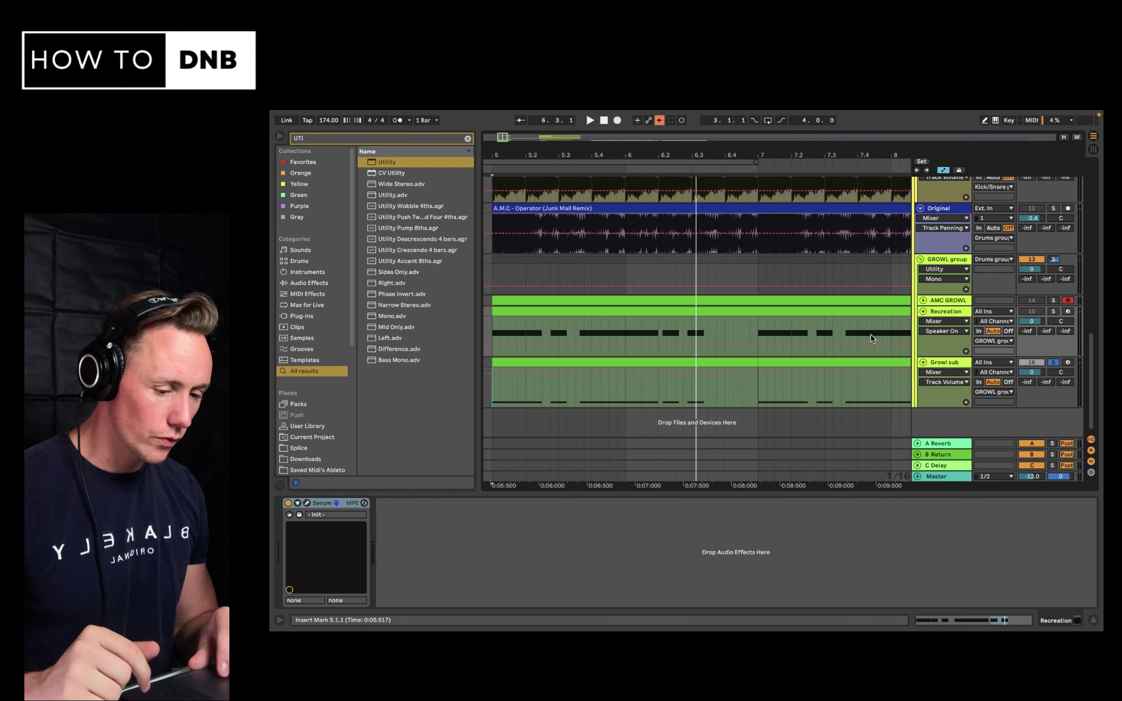
pyautogui.click(306, 503)
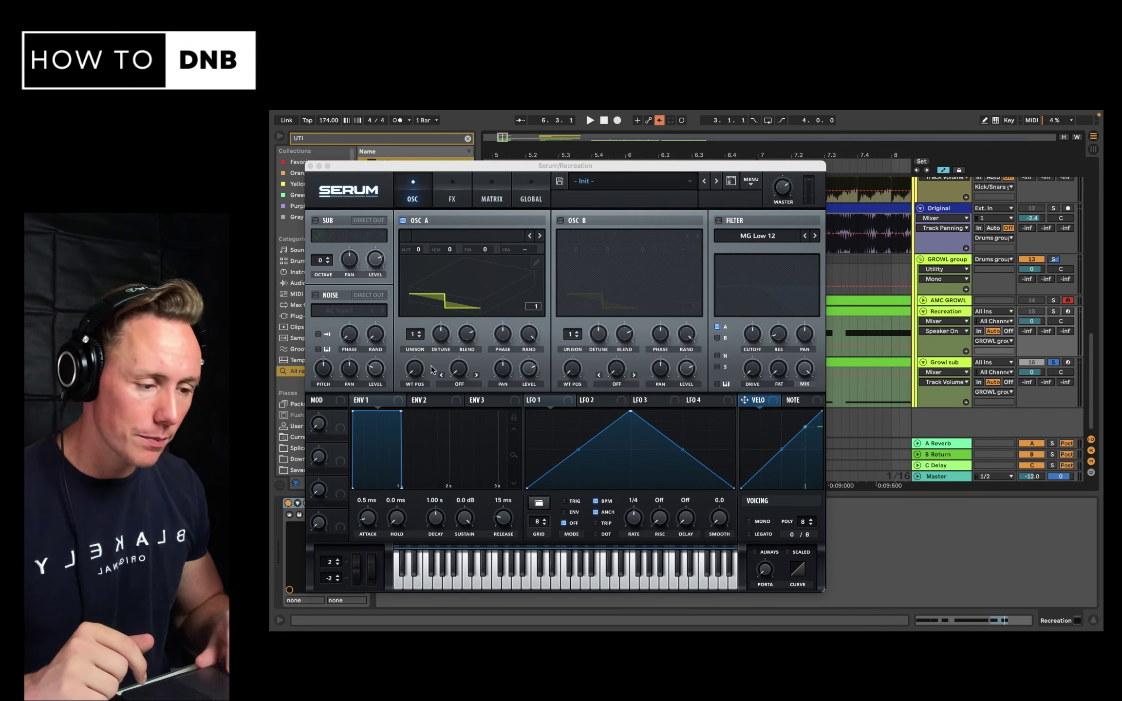
pyautogui.click(509, 237)
pyautogui.moveTo(502, 259)
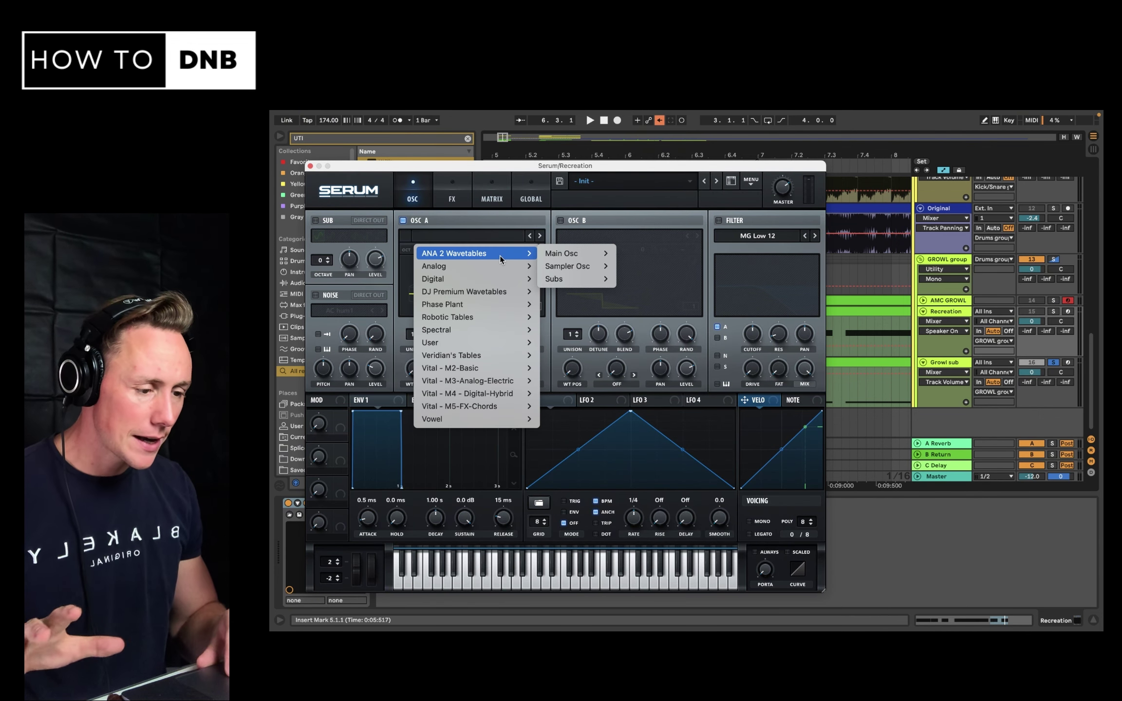
pyautogui.moveTo(558, 256)
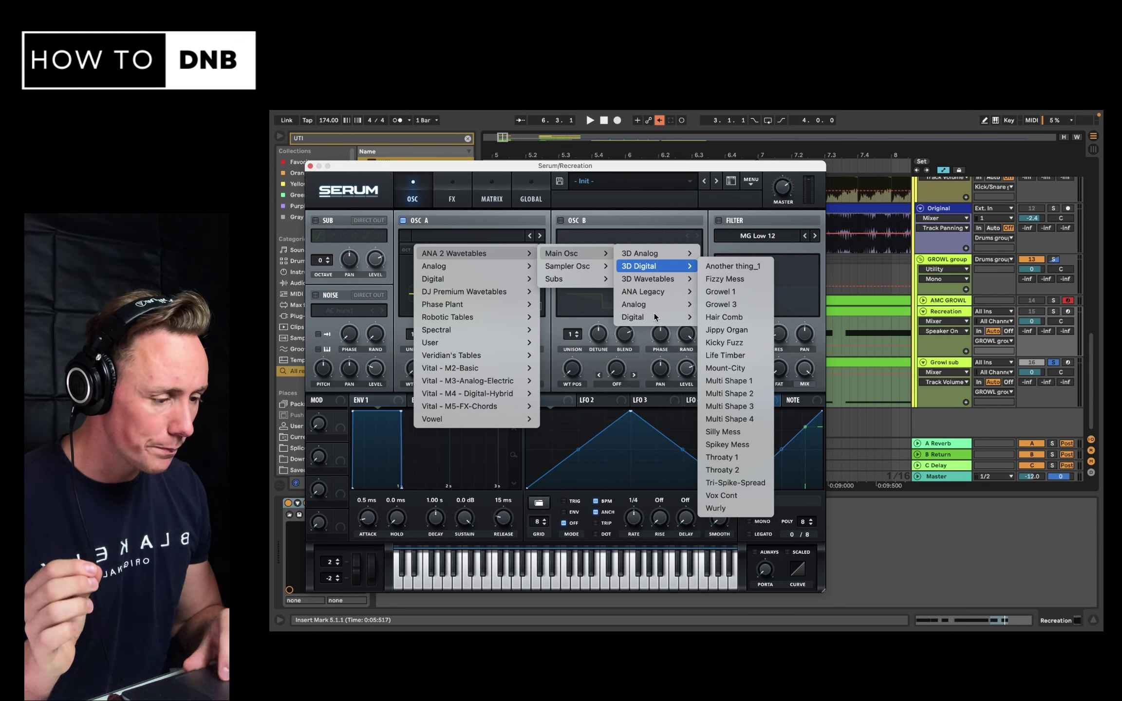
pyautogui.moveTo(676, 281)
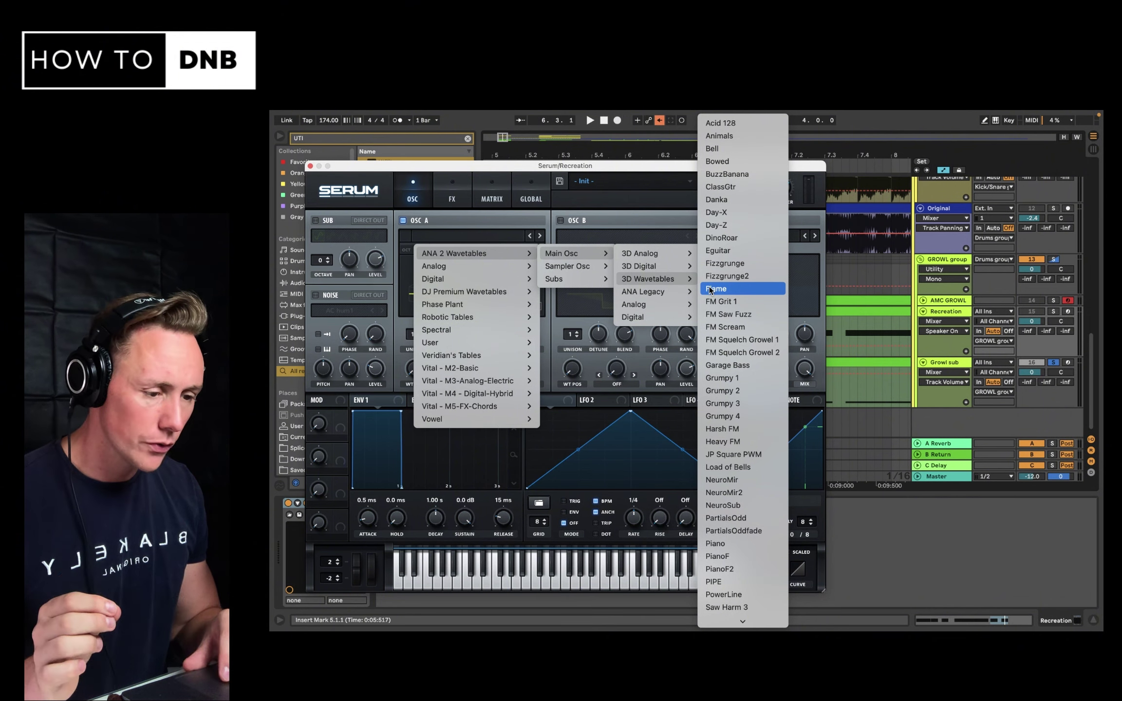
pyautogui.click(716, 365)
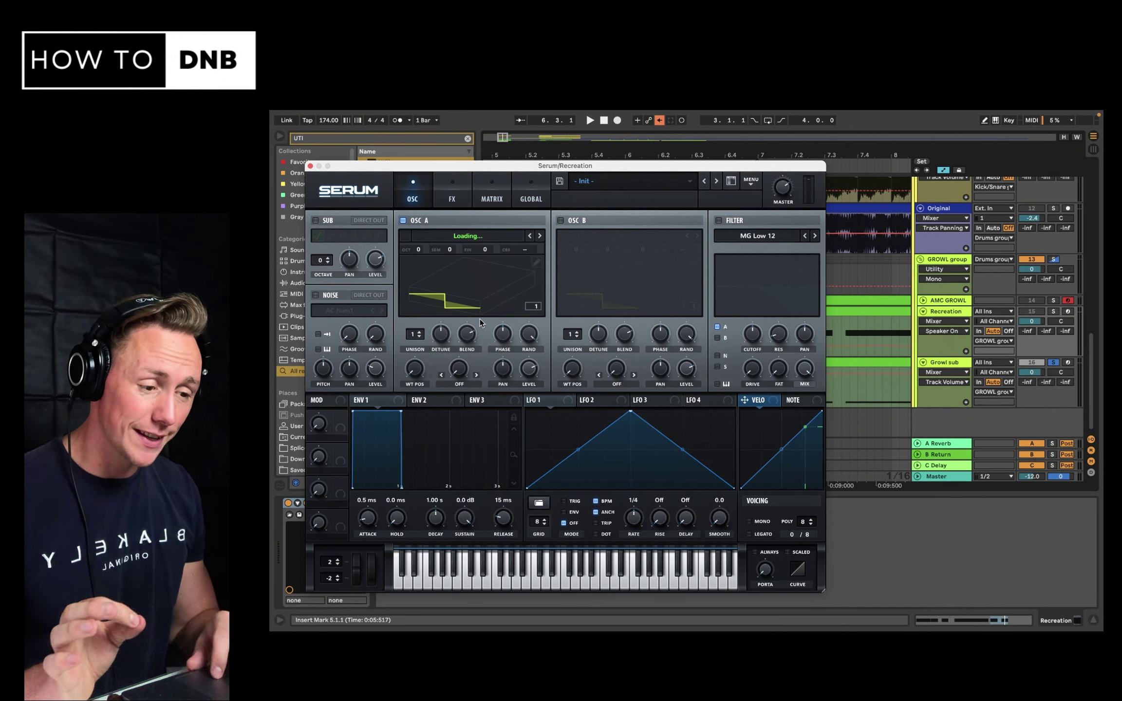
pyautogui.click(477, 300)
pyautogui.moveTo(415, 370); pyautogui.dragTo(442, 343)
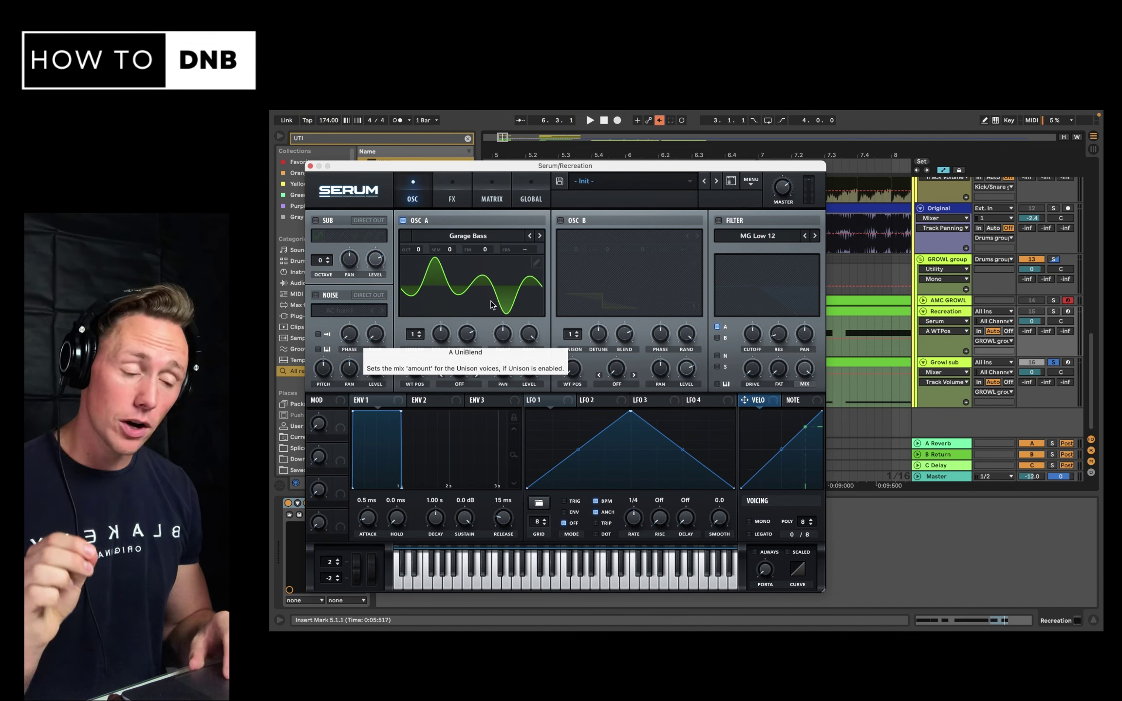
# - Try the analog MiniBass wavetable in oscillator A and scan its wavetable position
pyautogui.click(501, 235)
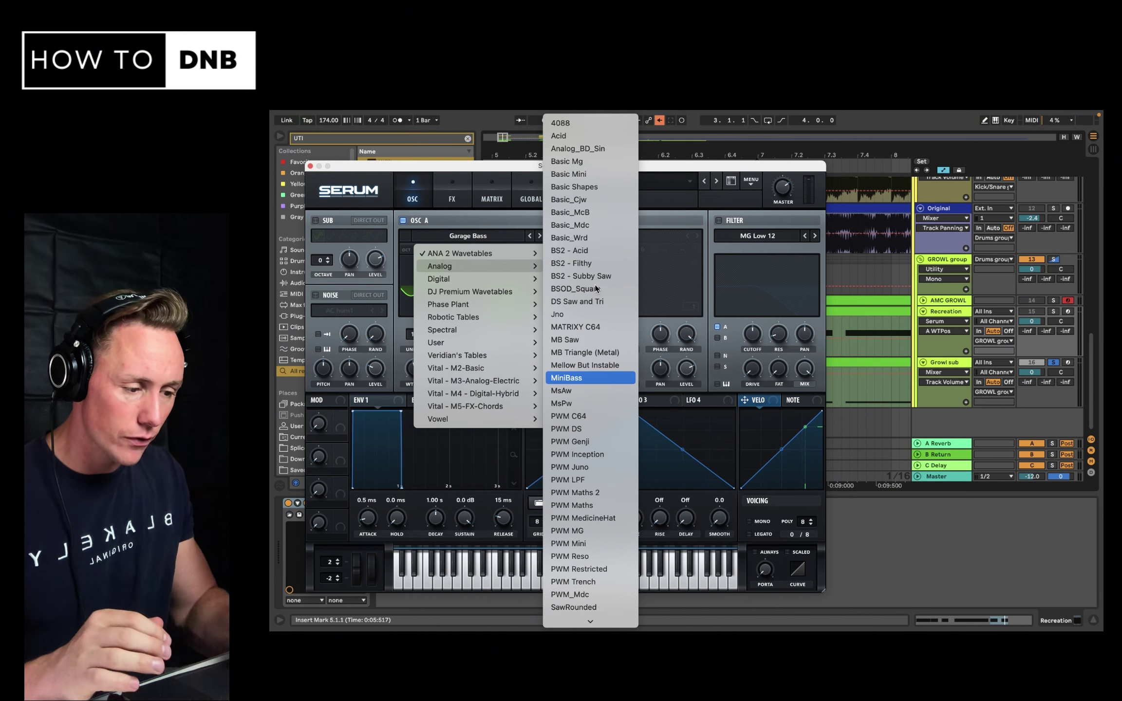
pyautogui.click(565, 378)
pyautogui.moveTo(421, 370); pyautogui.dragTo(412, 399)
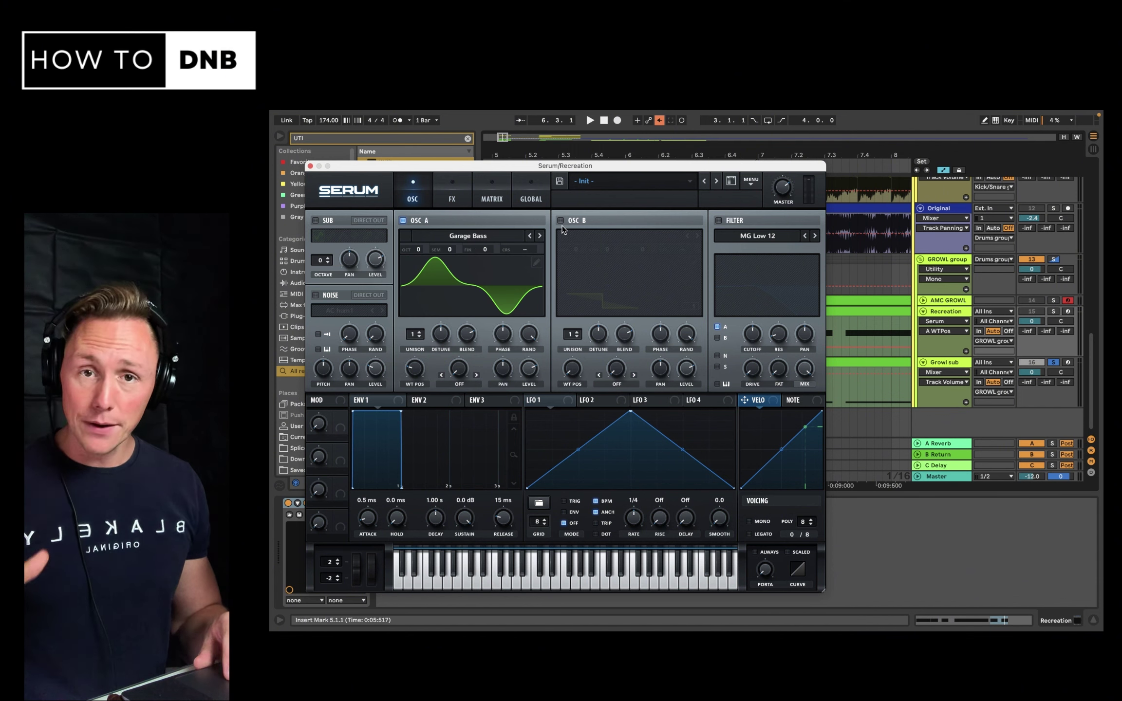
# - Enable oscillator B, load the Vital - M2-Basic wavetable 02-Square-Saw II and shift its wavetable position
pyautogui.click(560, 222)
pyautogui.click(631, 236)
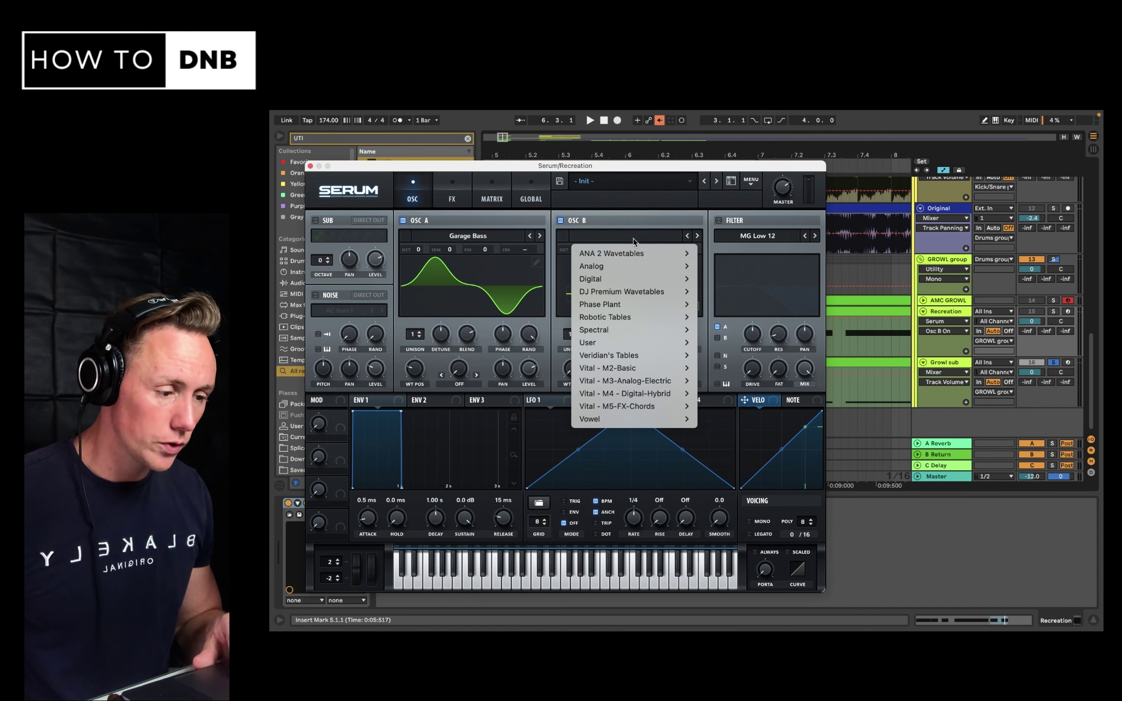
pyautogui.moveTo(631, 372)
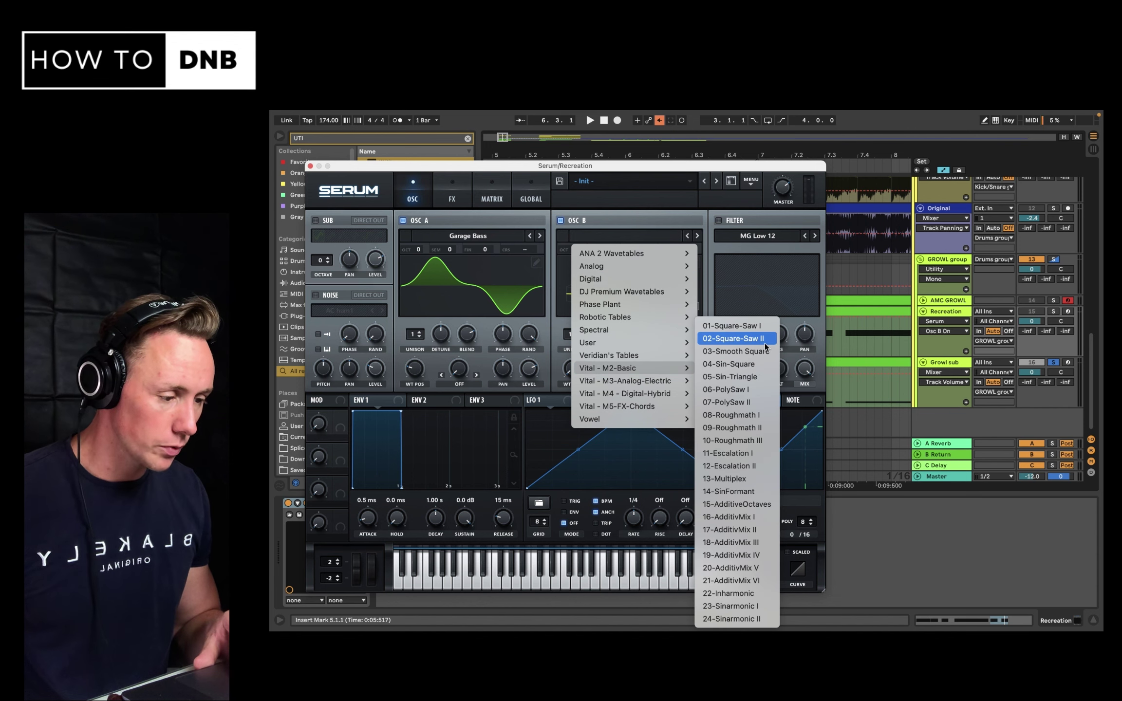
pyautogui.click(761, 342)
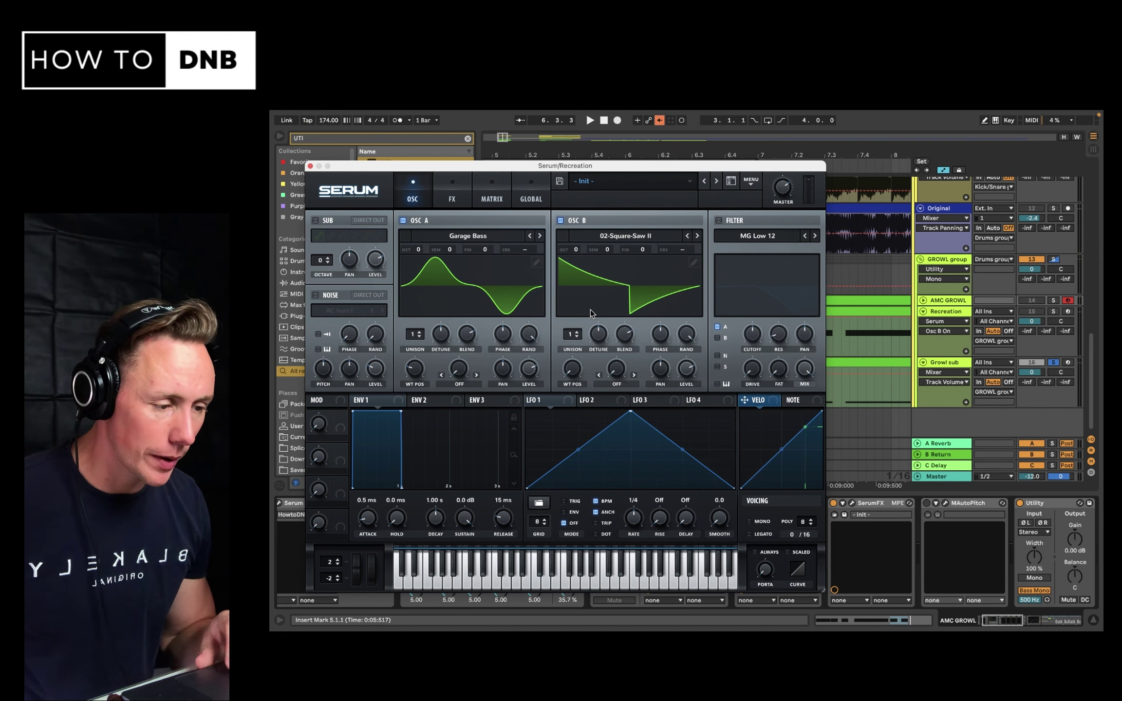
pyautogui.click(626, 240)
pyautogui.click(626, 240)
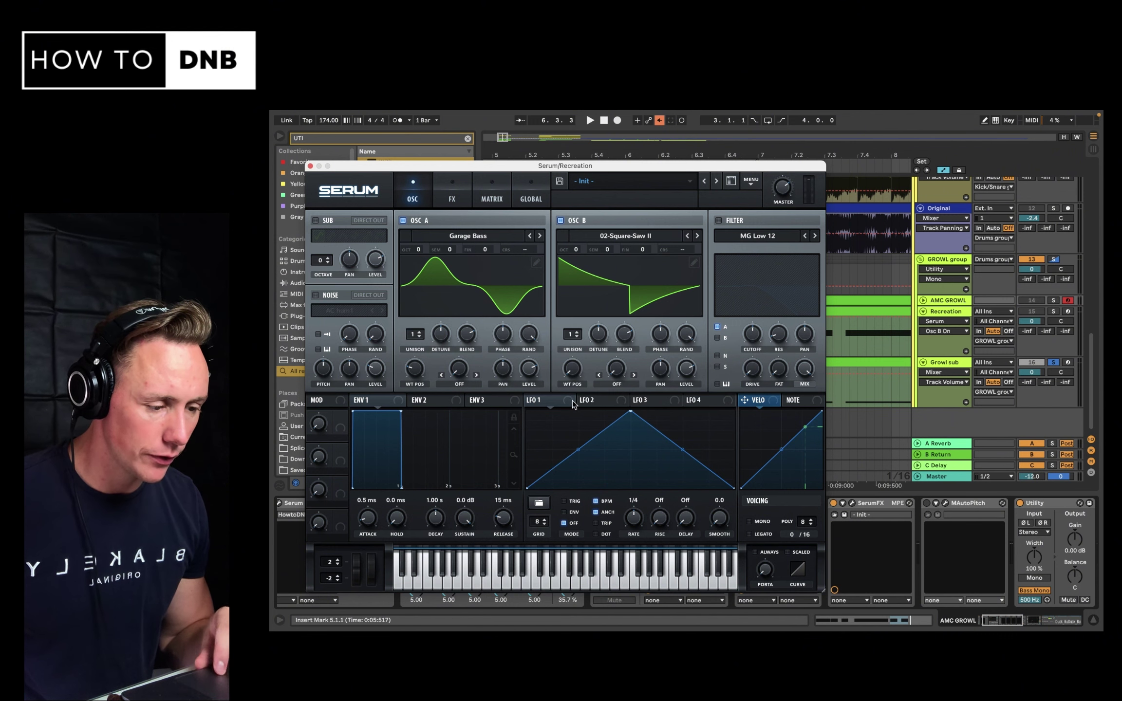
pyautogui.moveTo(573, 370); pyautogui.dragTo(680, 233)
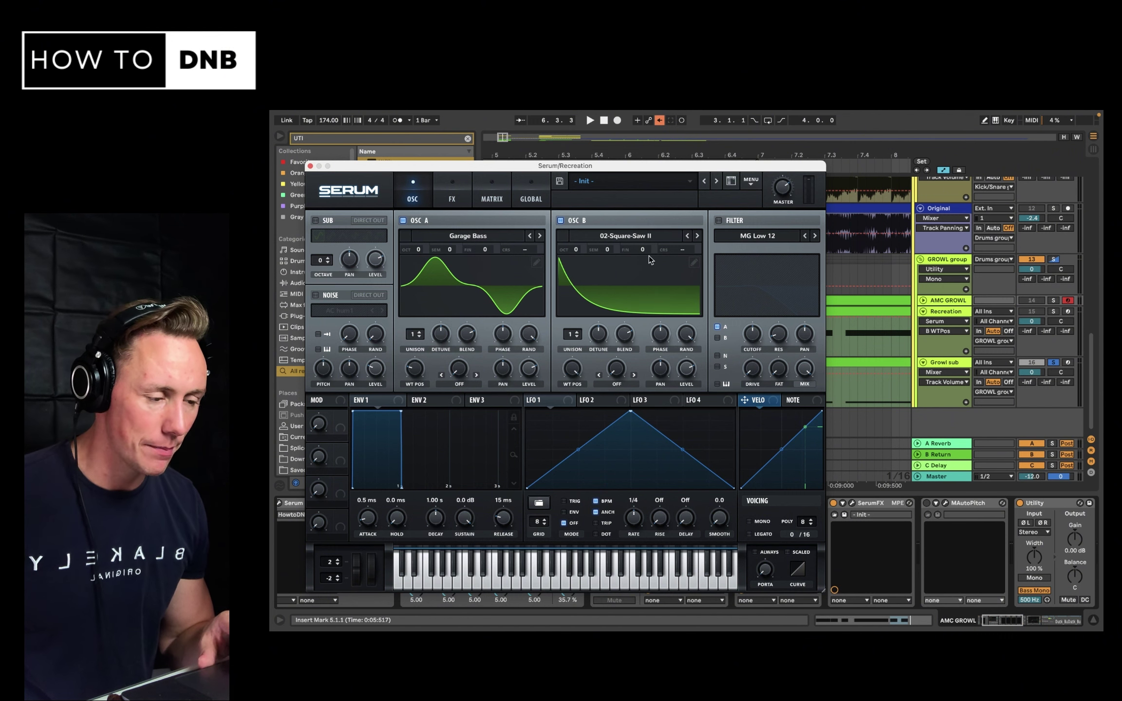
pyautogui.click(649, 239)
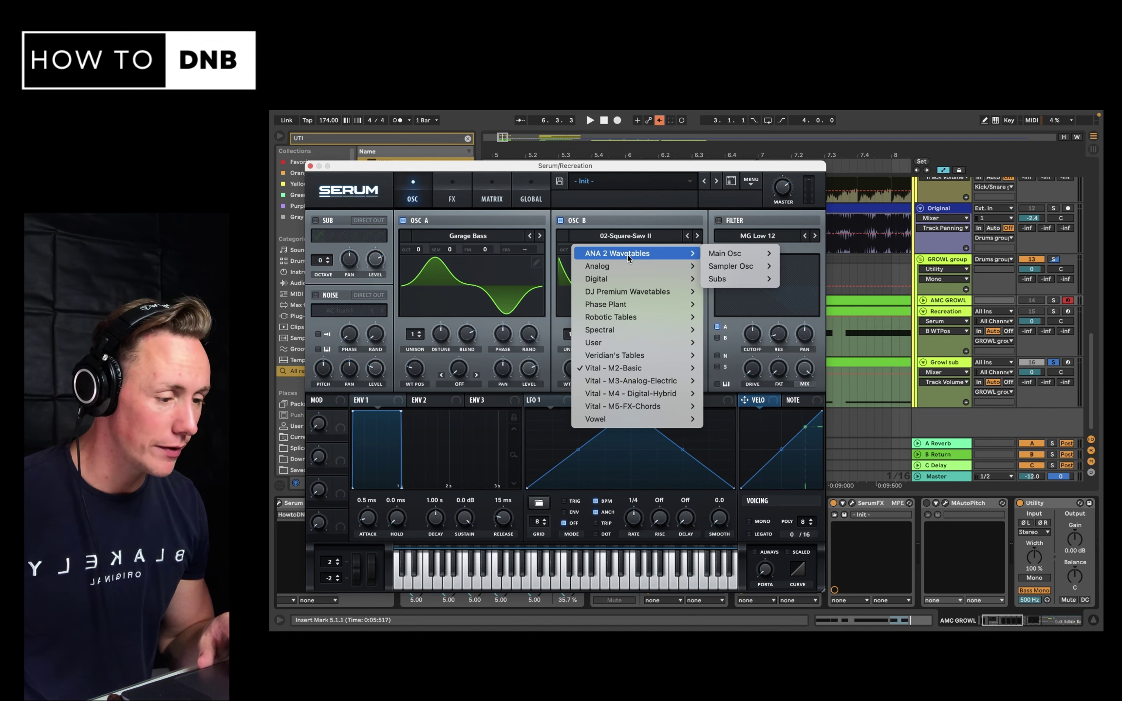
pyautogui.moveTo(624, 267)
pyautogui.click(656, 214)
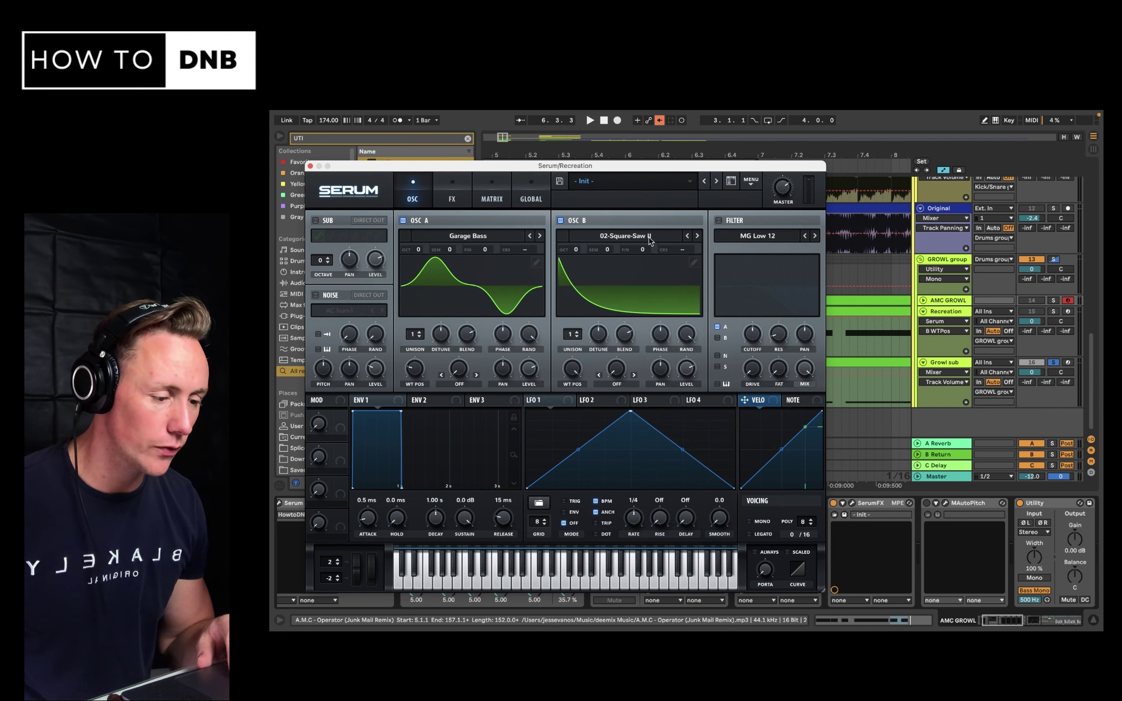
# - Set oscillator B's warp mode to Mirror, adjust its wavetable position and warp amount, and turn its level all the way down
pyautogui.click(615, 384)
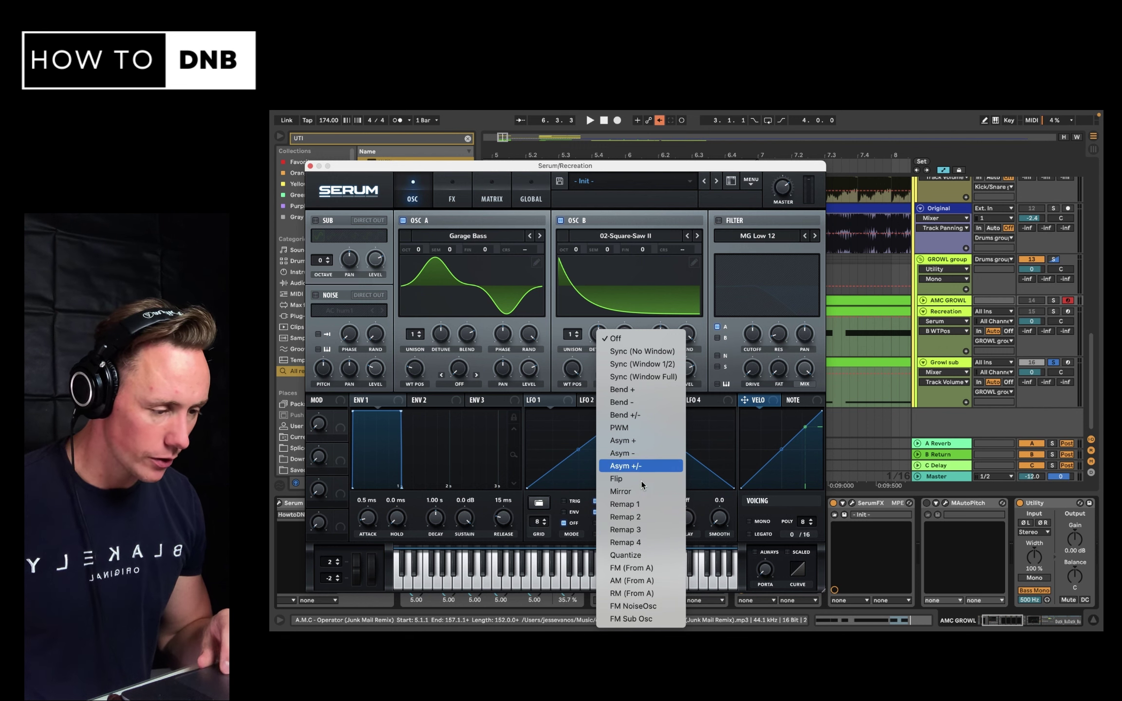
pyautogui.click(621, 491)
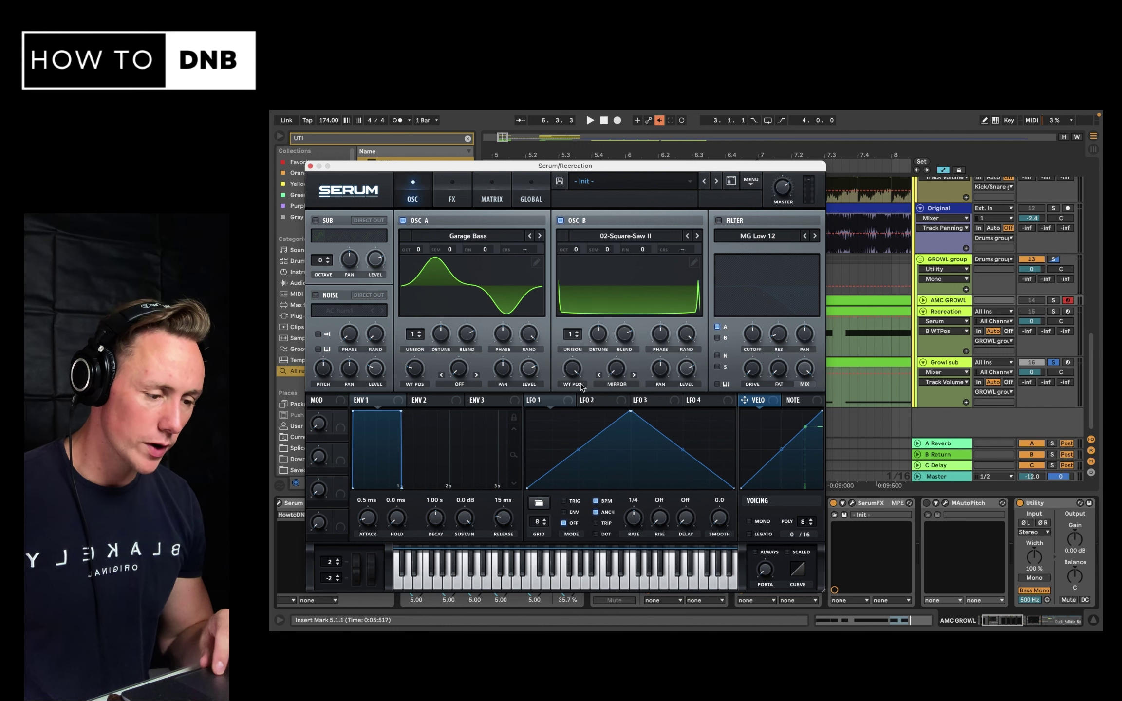
pyautogui.moveTo(573, 371); pyautogui.dragTo(651, 263)
pyautogui.moveTo(616, 369); pyautogui.dragTo(598, 452)
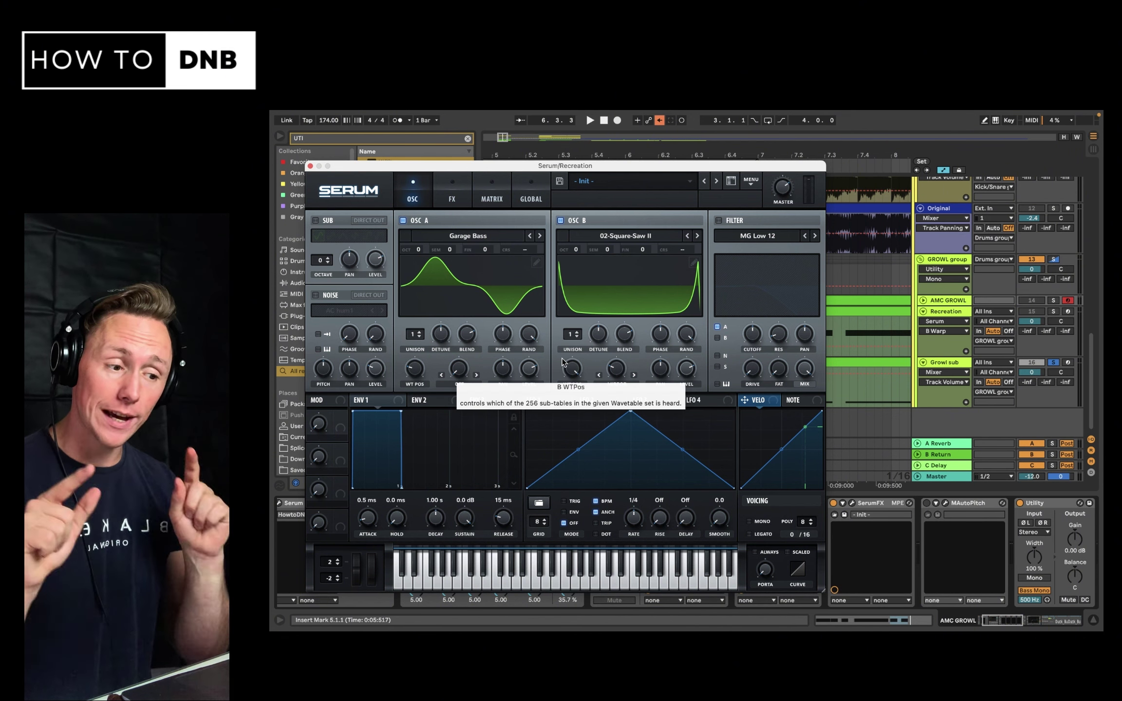
pyautogui.moveTo(685, 369); pyautogui.dragTo(669, 588)
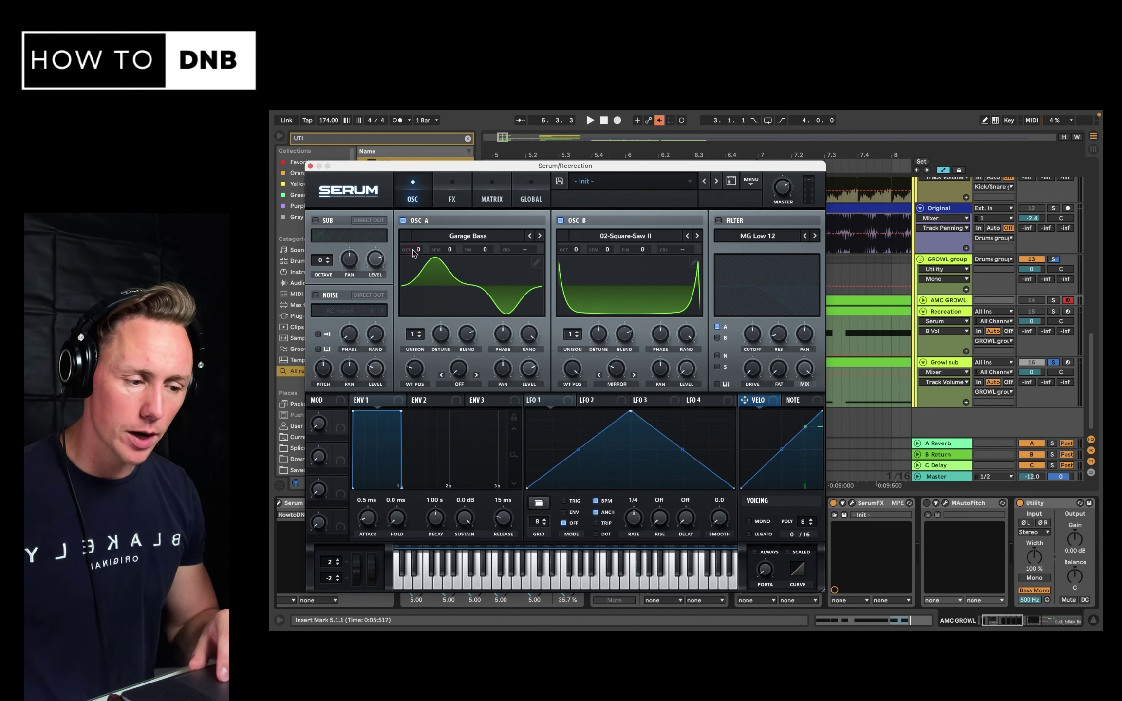
# - Lower oscillator A by one octave, set its warp mode to FM (From B) and raise the FM amount
pyautogui.moveTo(413, 252); pyautogui.dragTo(413, 267)
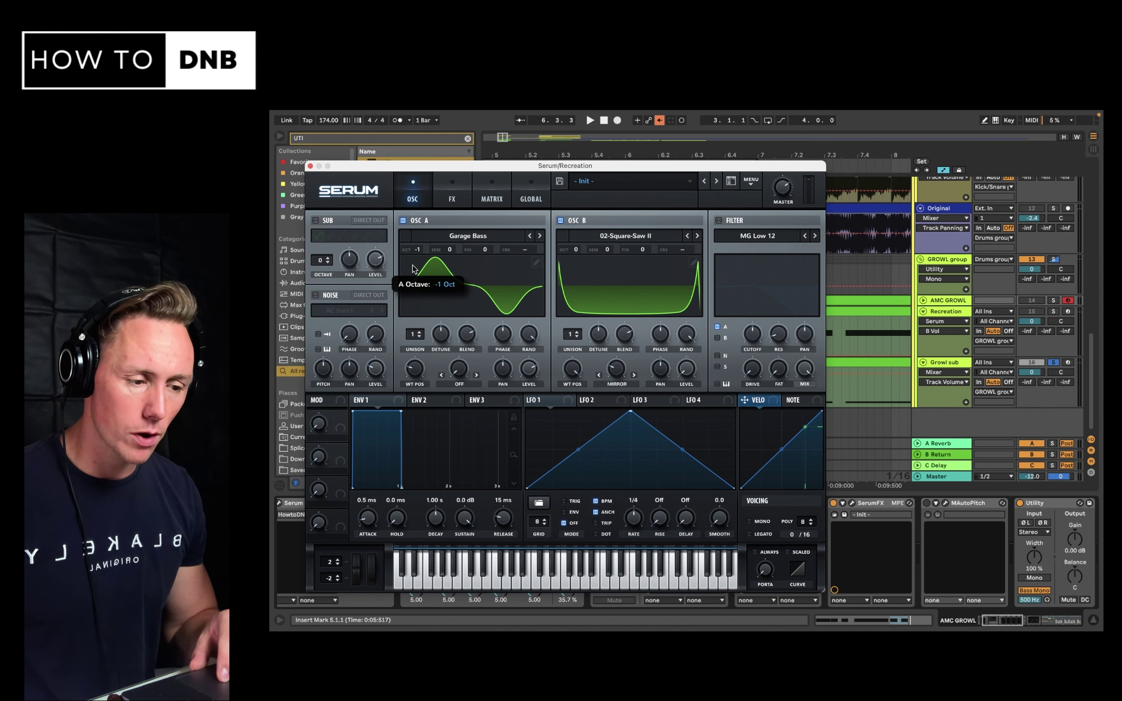
pyautogui.click(469, 380)
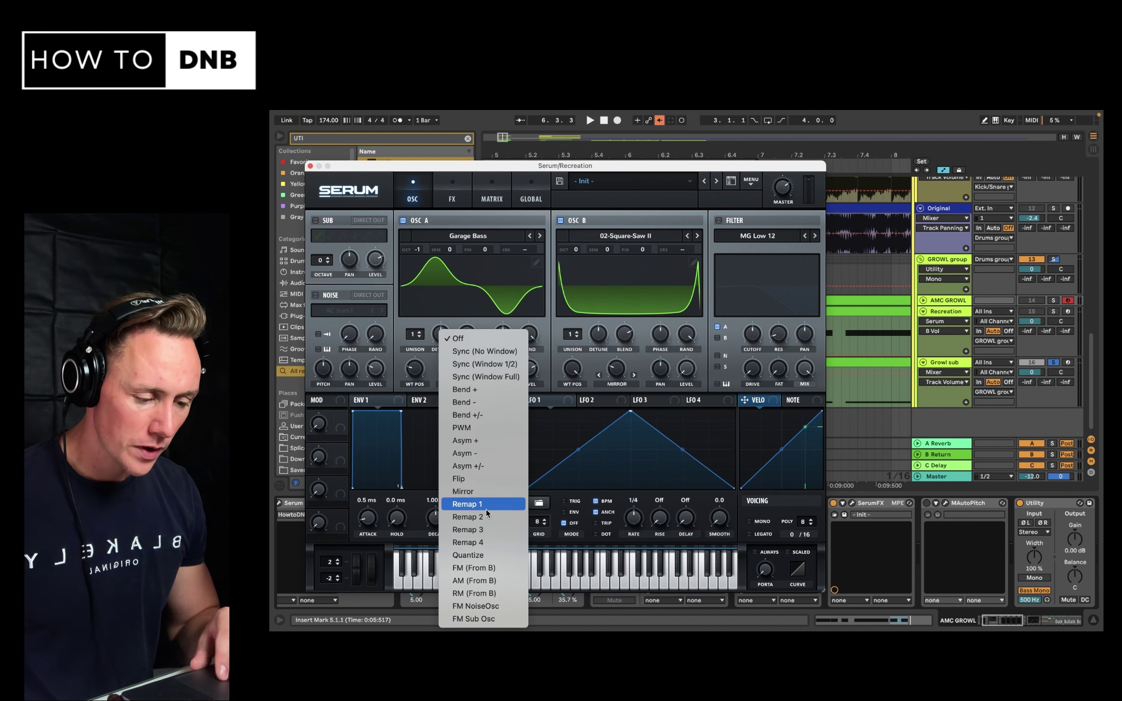
pyautogui.click(480, 568)
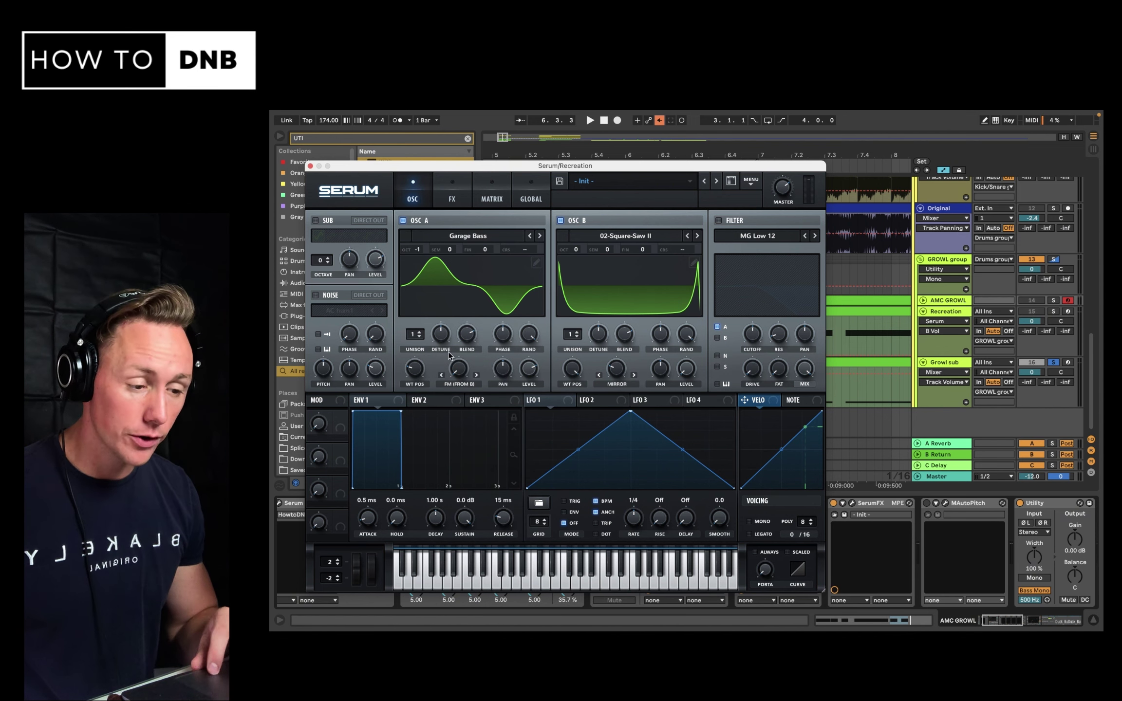
pyautogui.moveTo(459, 369); pyautogui.dragTo(516, 253)
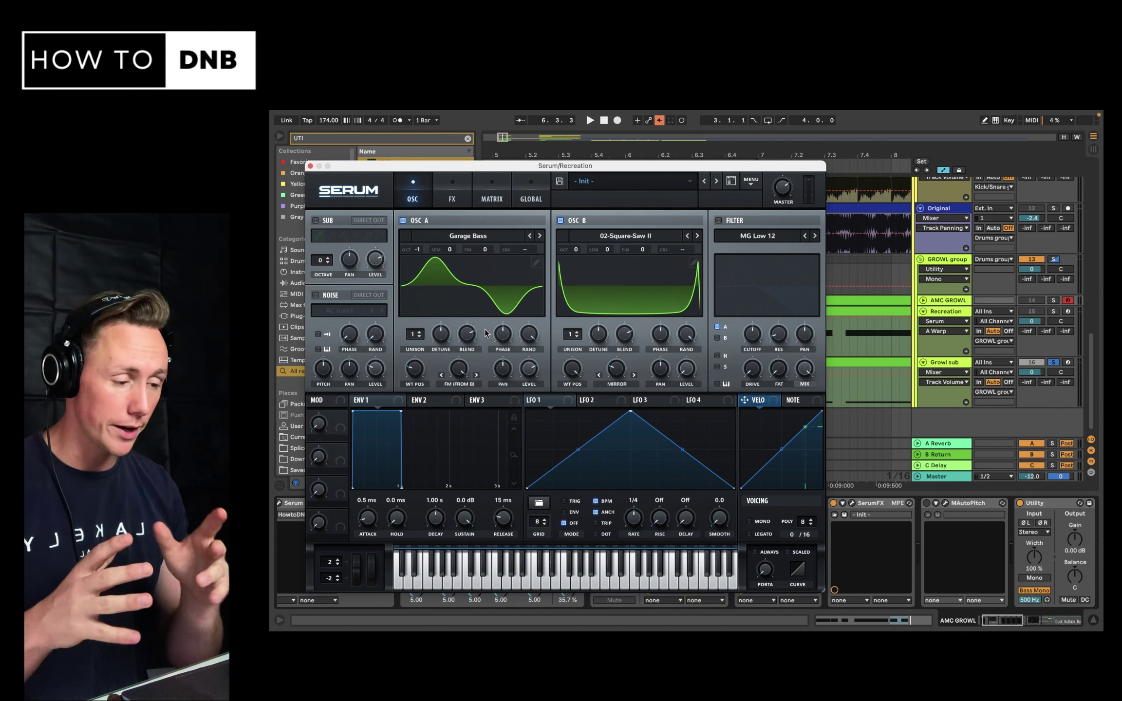
# - Solo the Recreation track and audition the FM bass
pyautogui.click(1054, 312)
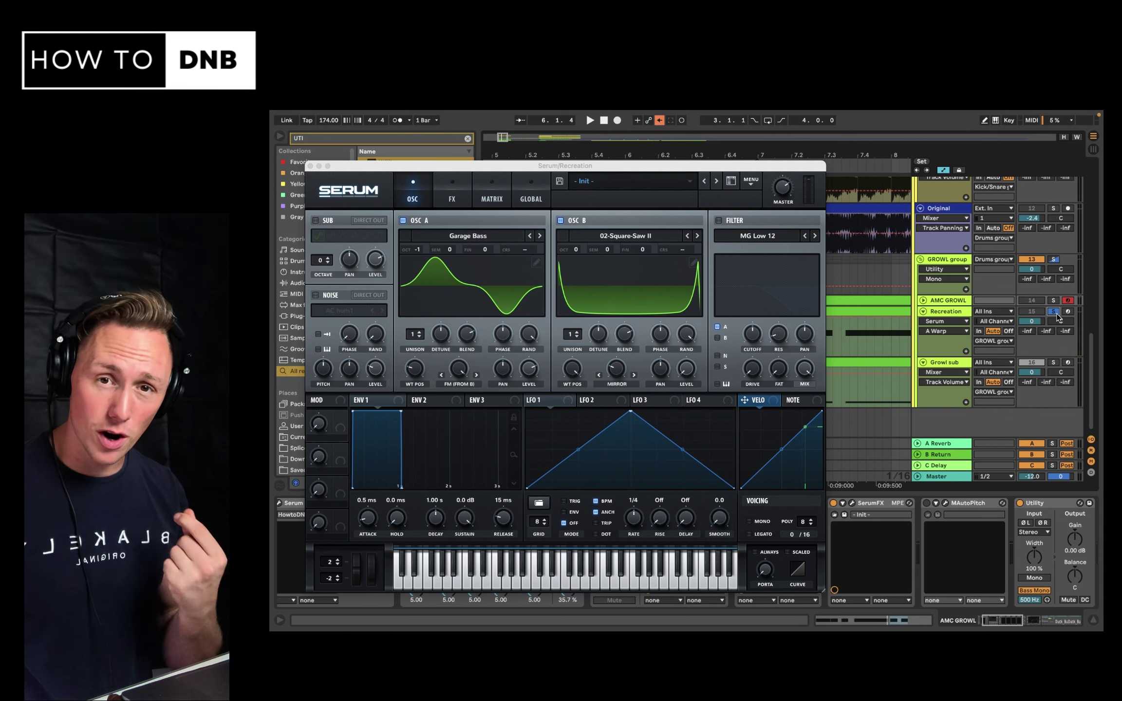
pyautogui.press('space')
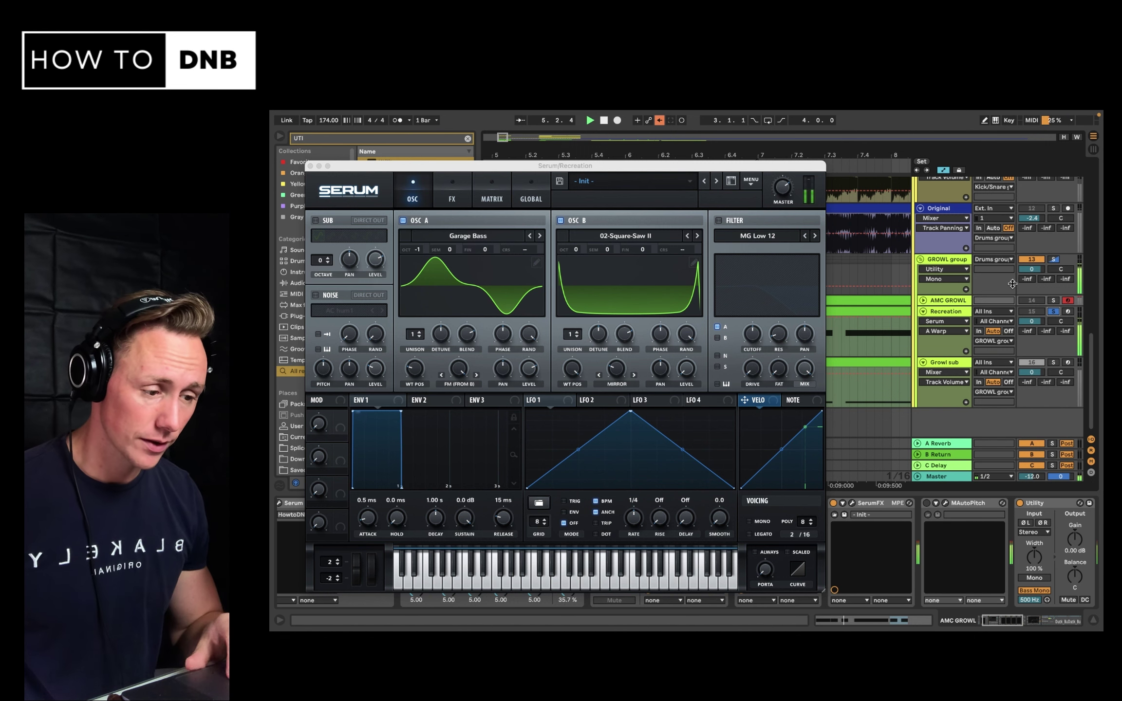
pyautogui.press('space')
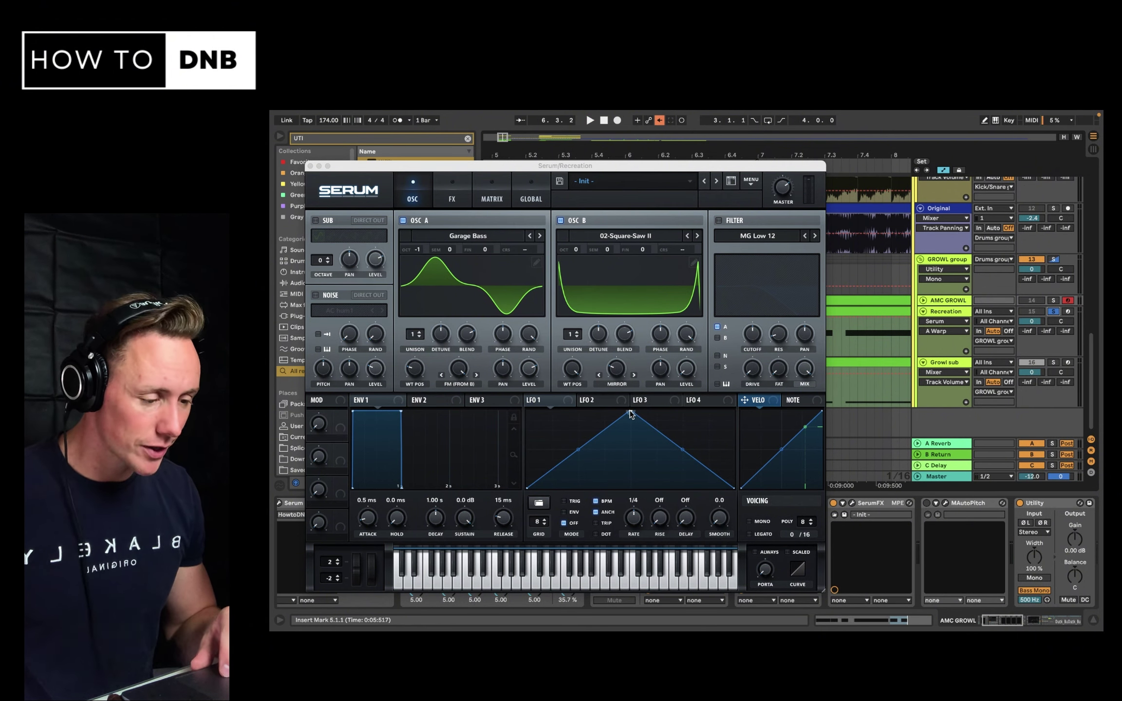
# - Reshape LFO 1 into a falling curve with its peak at the start, an added point just after it, and both segments bowed upward
pyautogui.moveTo(630, 411); pyautogui.dragTo(484, 357)
pyautogui.doubleClick(553, 427)
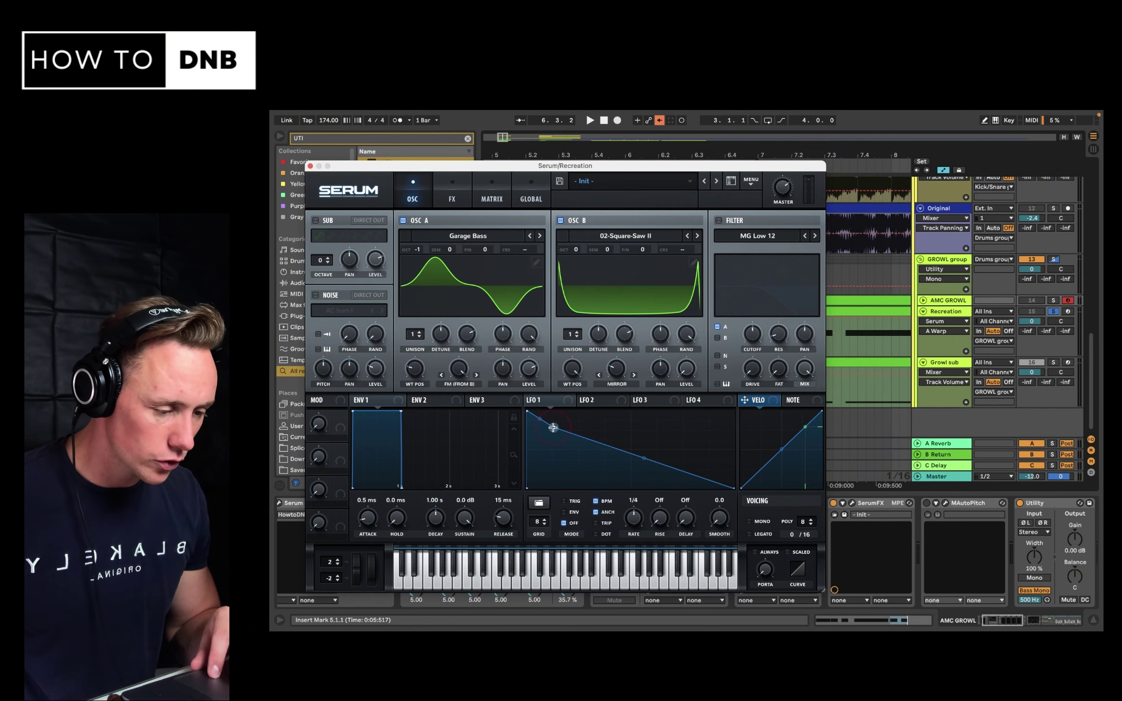
pyautogui.moveTo(553, 428); pyautogui.dragTo(568, 400)
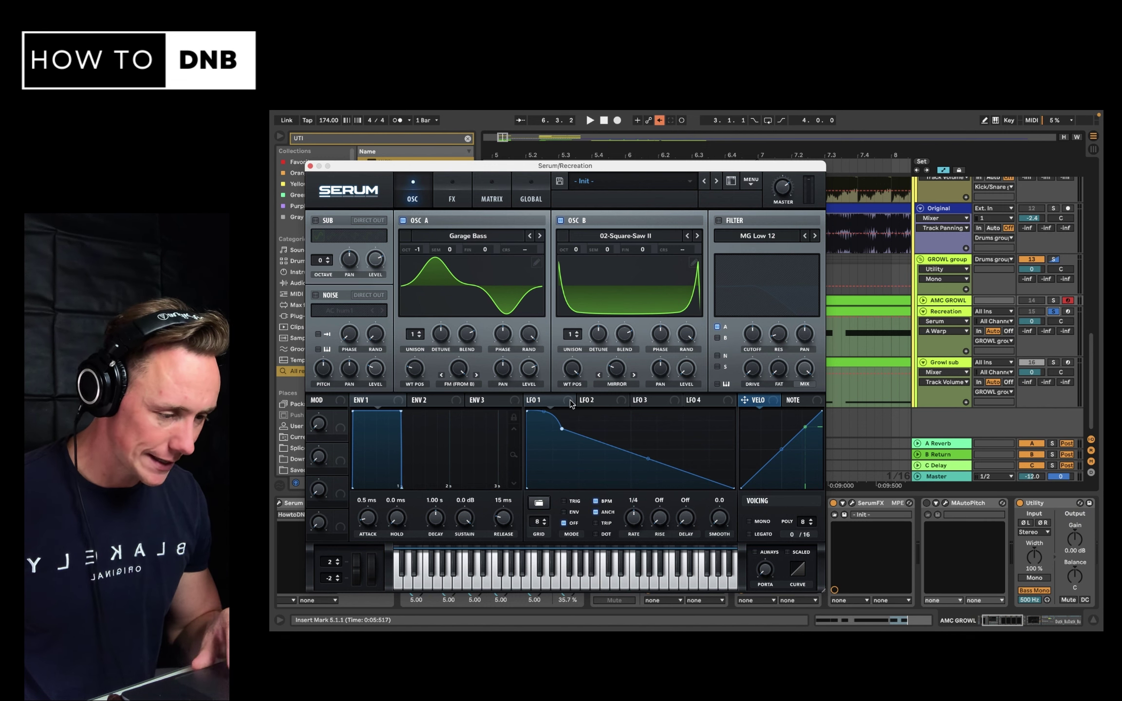
pyautogui.moveTo(650, 457); pyautogui.dragTo(660, 455)
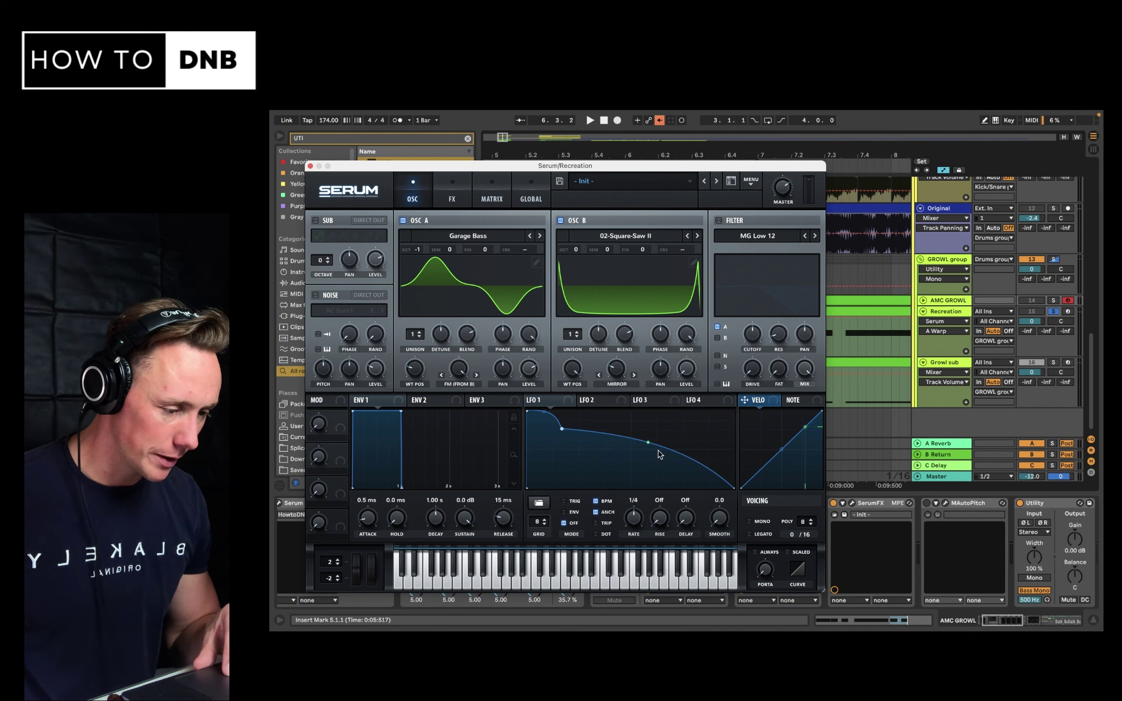
pyautogui.moveTo(542, 419)
pyautogui.mouseDown()
pyautogui.moveTo(535, 443)
pyautogui.moveTo(556, 410)
pyautogui.mouseUp()
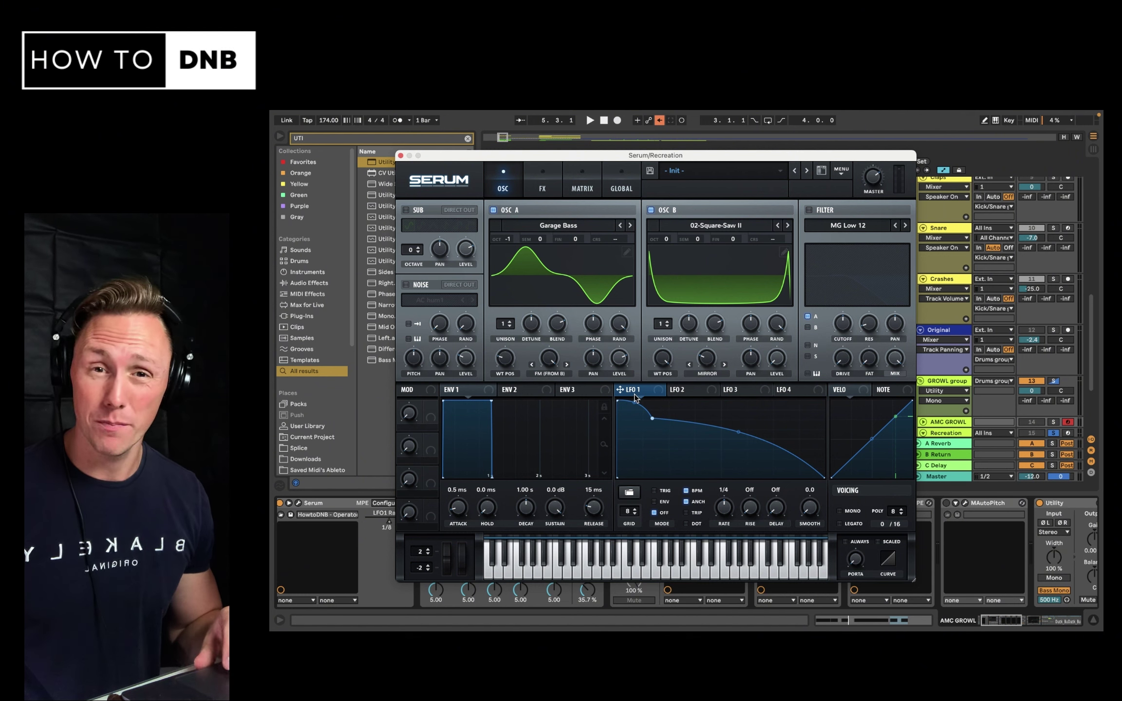
# - Modulate oscillator A's level slightly with LFO 1, set the LFO to Trig mode at a 1/8 rate, and audition the movement
pyautogui.moveTo(635, 397); pyautogui.dragTo(618, 358)
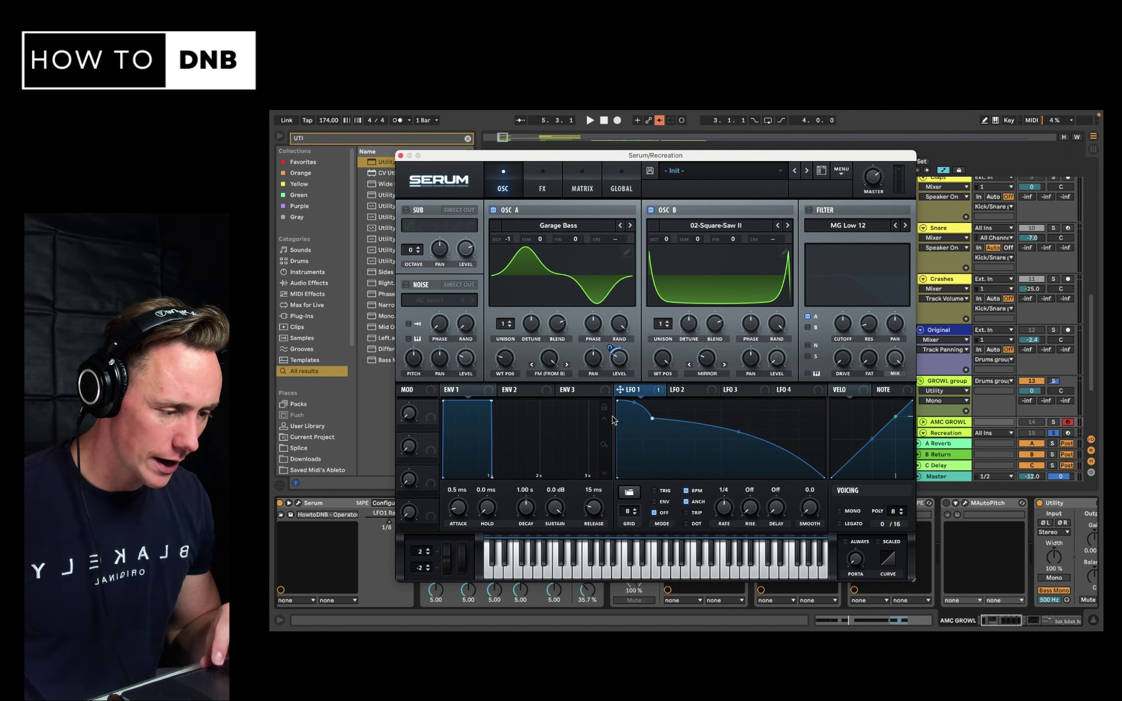
pyautogui.moveTo(608, 350)
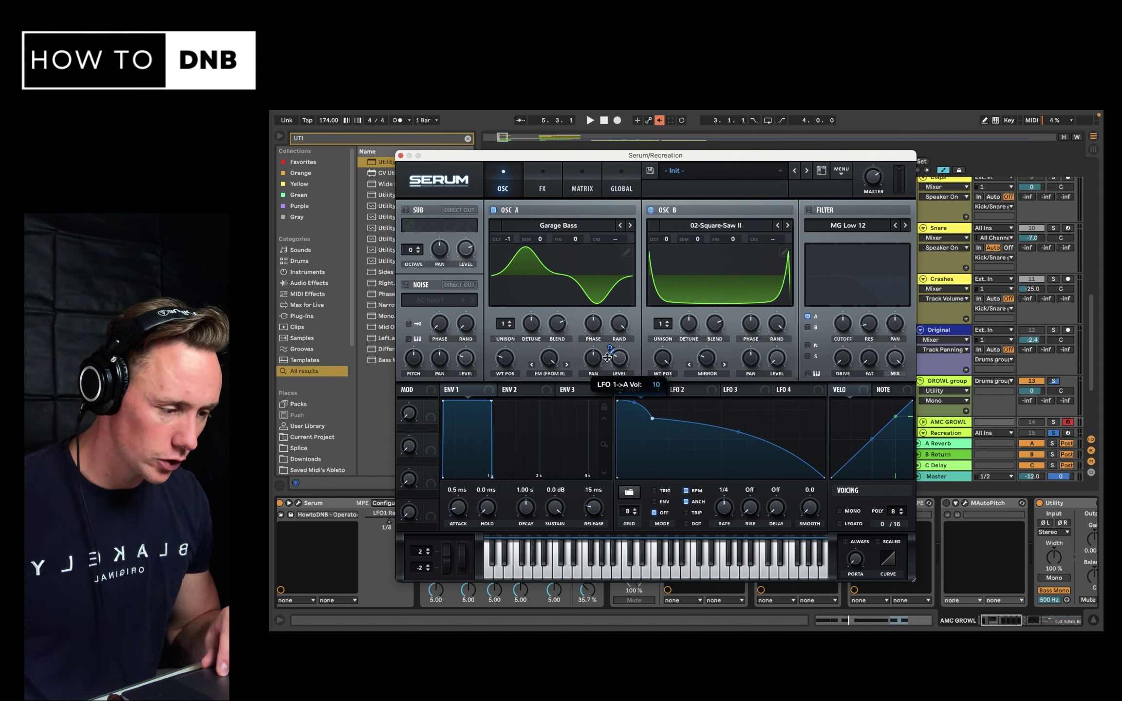
pyautogui.press('space')
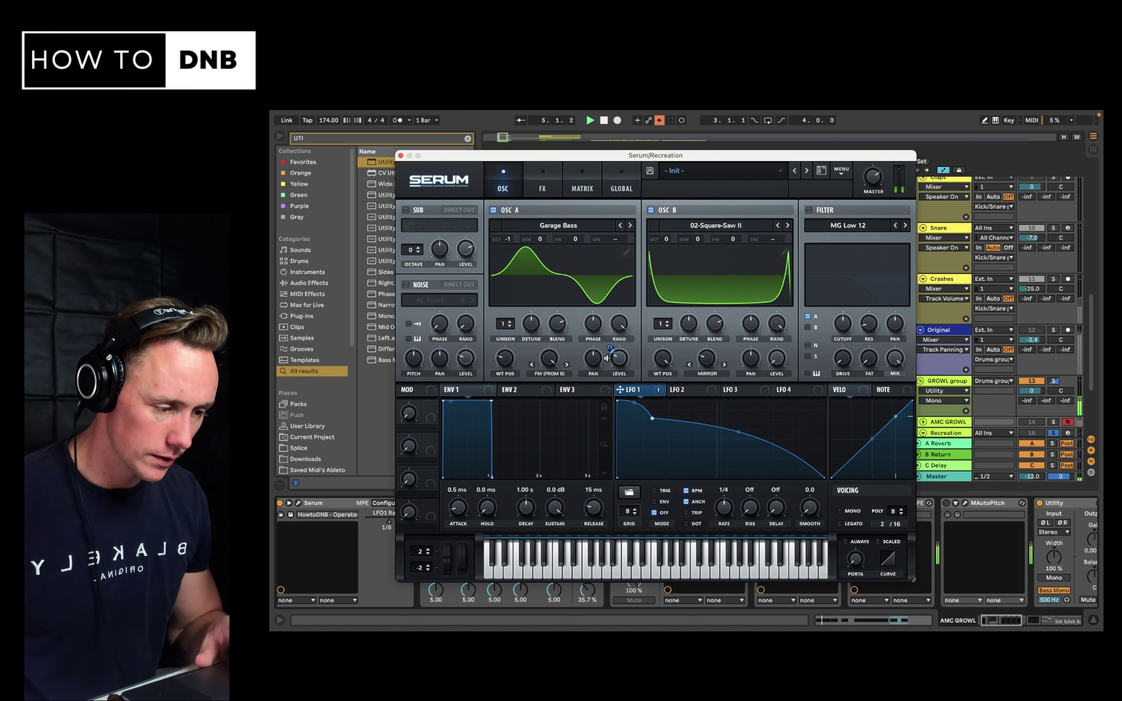
pyautogui.press('space')
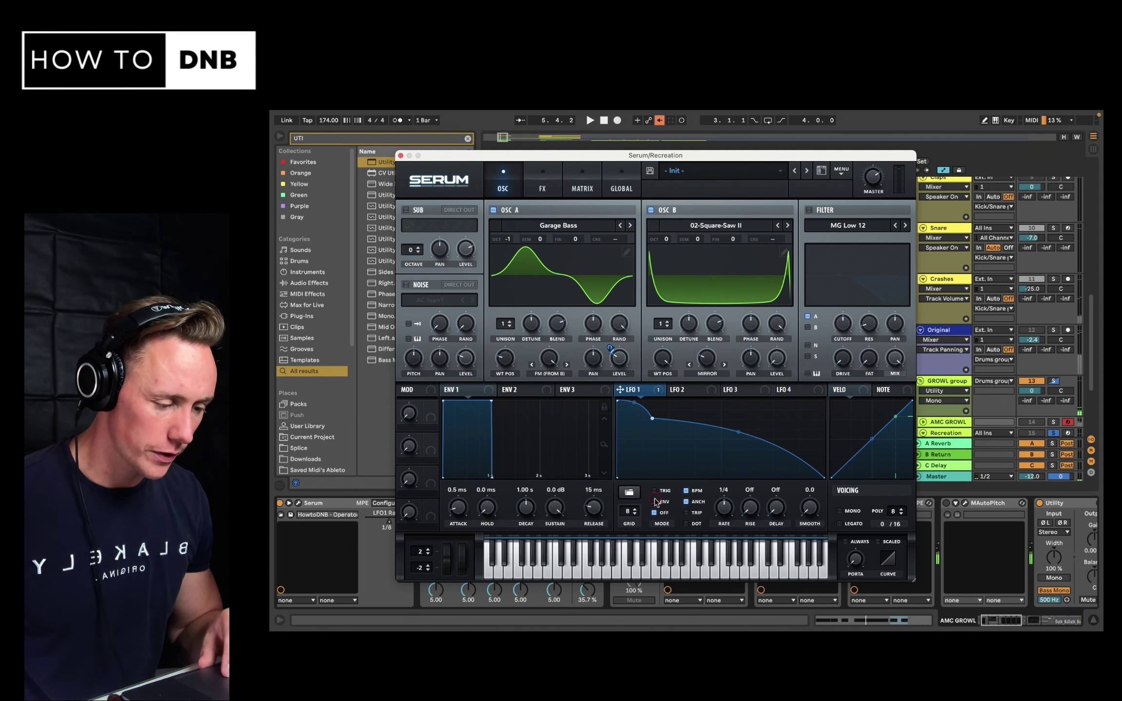
pyautogui.press('space')
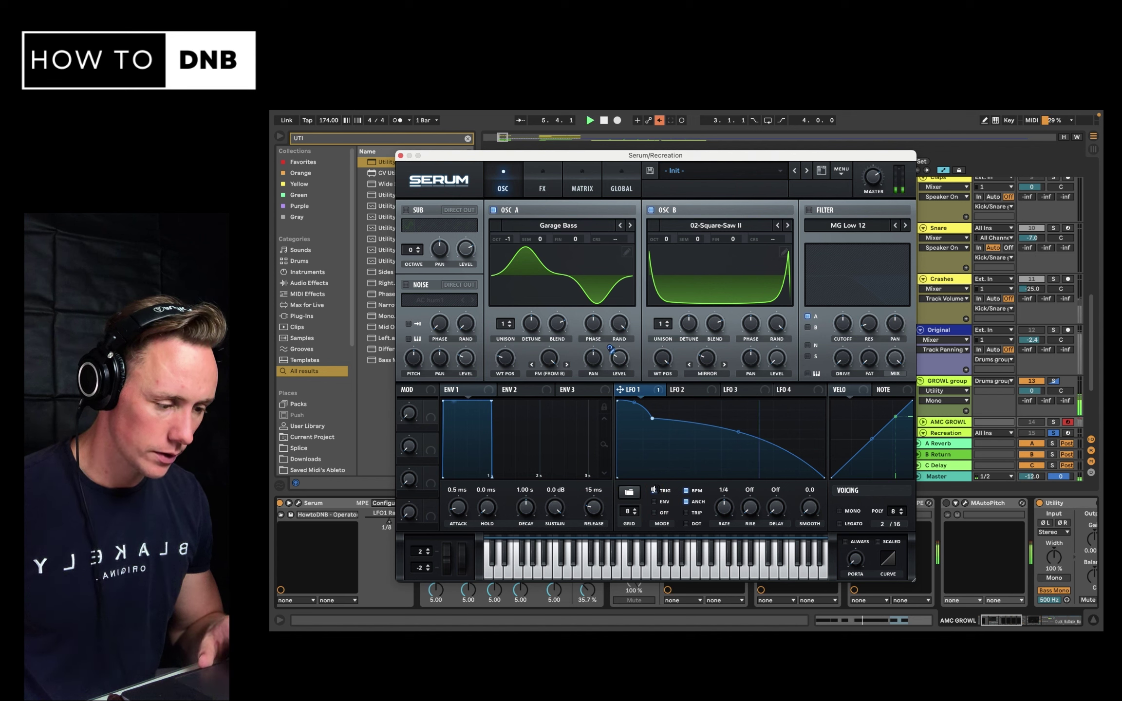
pyautogui.press('space')
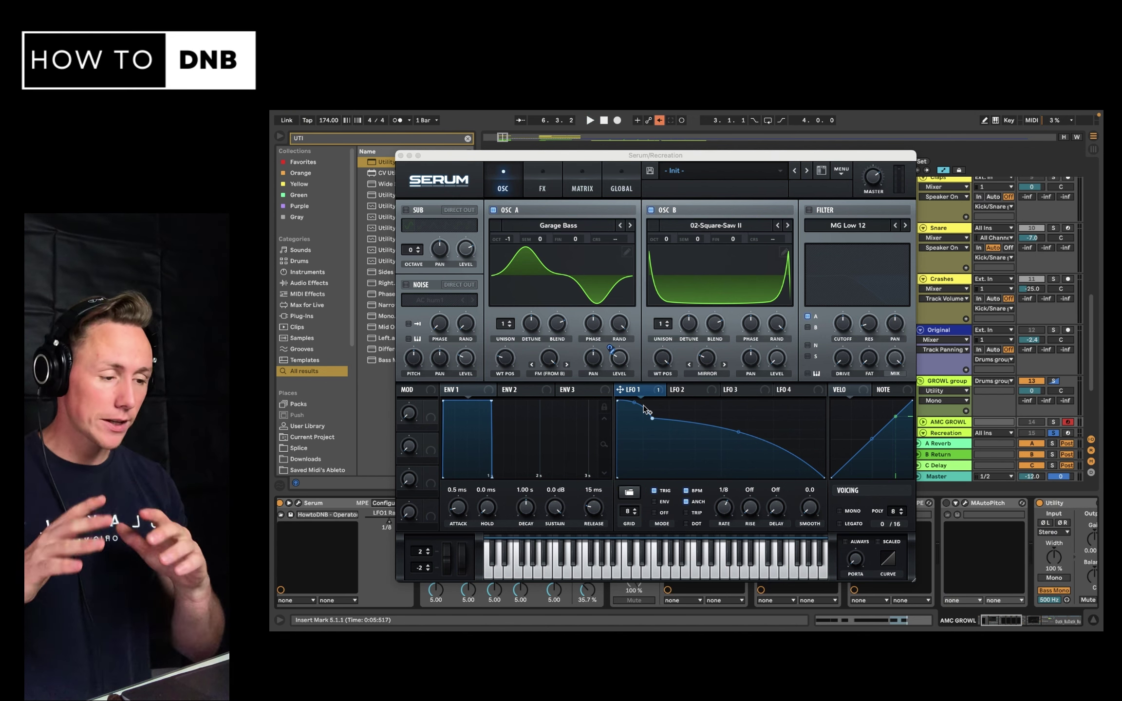
# - Modulate oscillator A's wavetable position with LFO 1 and audition the result
pyautogui.moveTo(643, 405); pyautogui.dragTo(505, 356)
pyautogui.press('space')
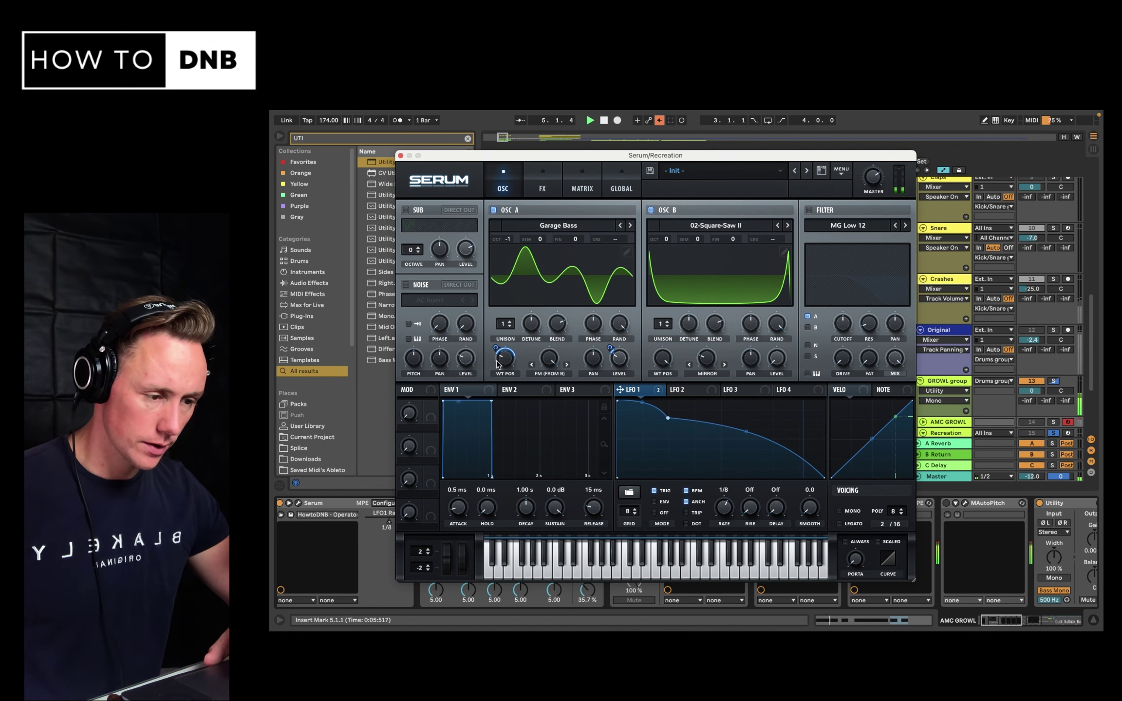
pyautogui.press('space')
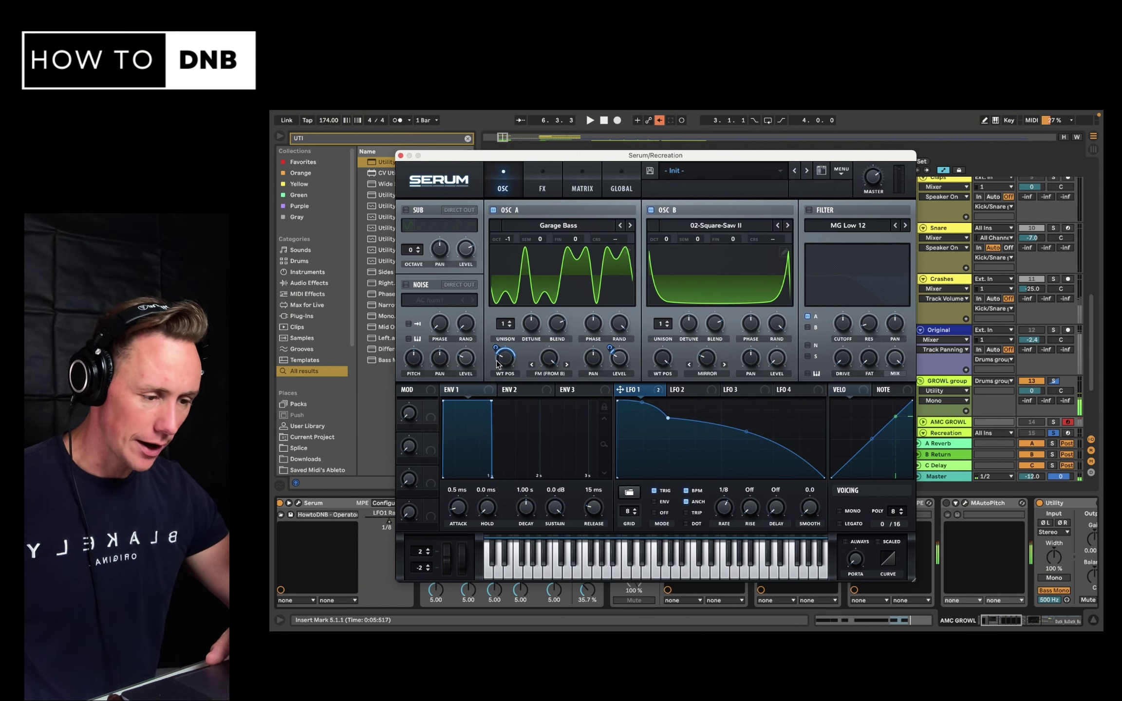
# - Set unison to 2 voices on both oscillators A and B and audition the bass
pyautogui.click(509, 322)
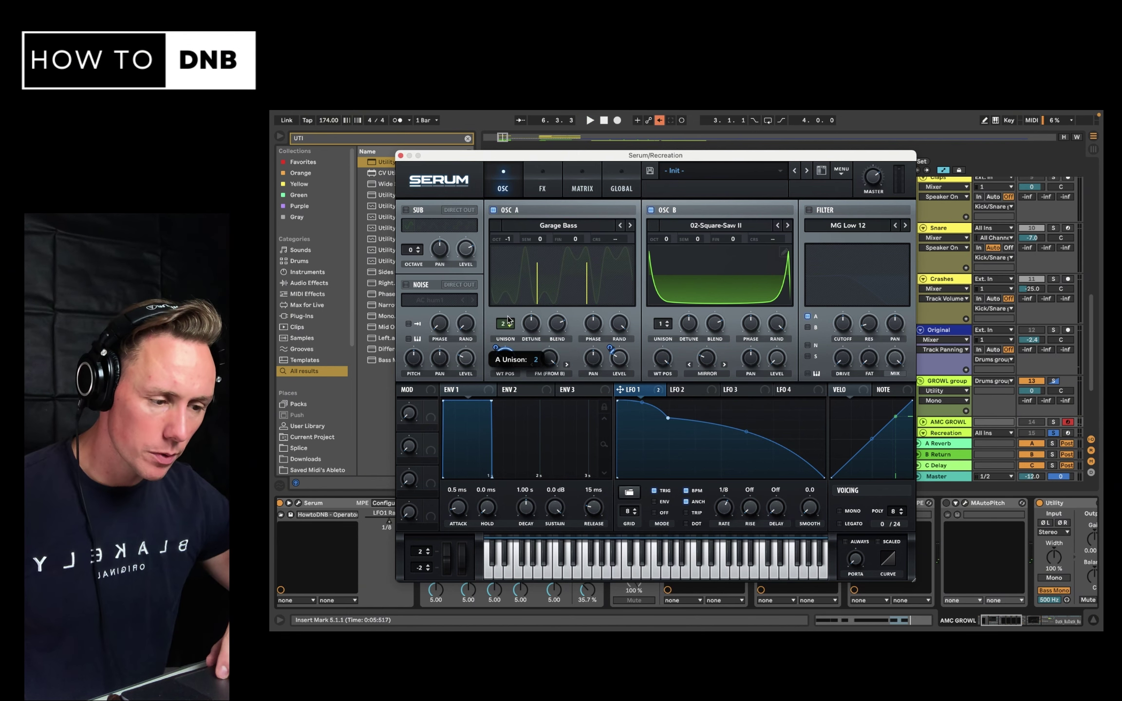
pyautogui.click(666, 321)
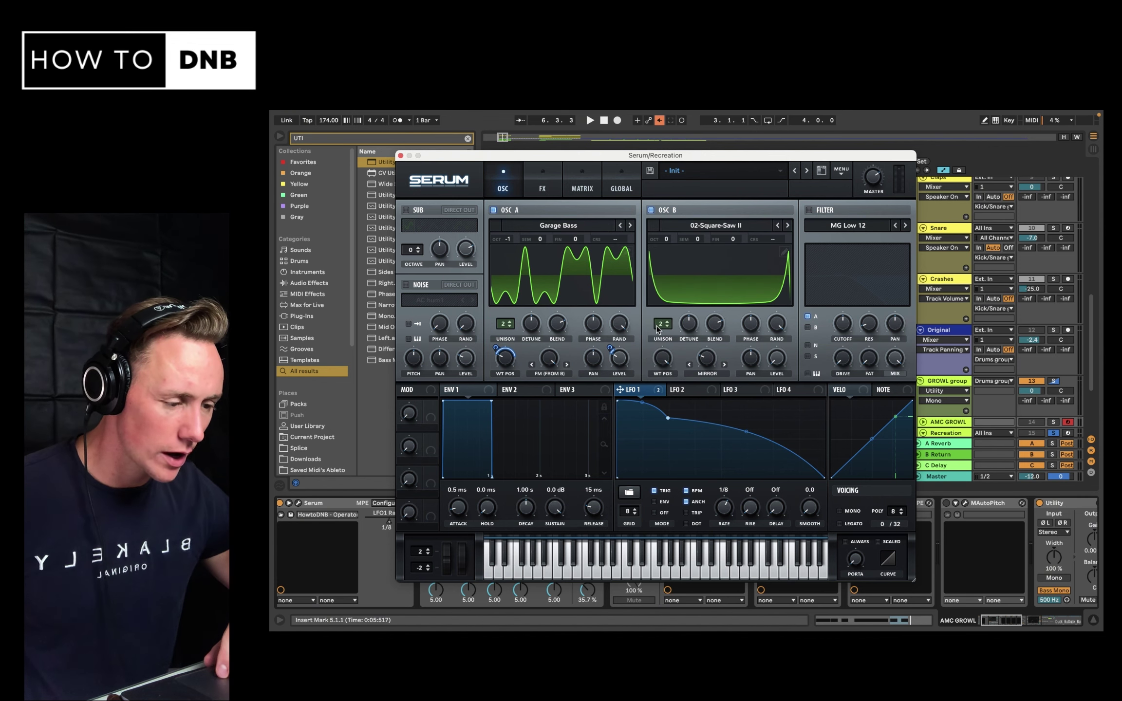
pyautogui.press('space')
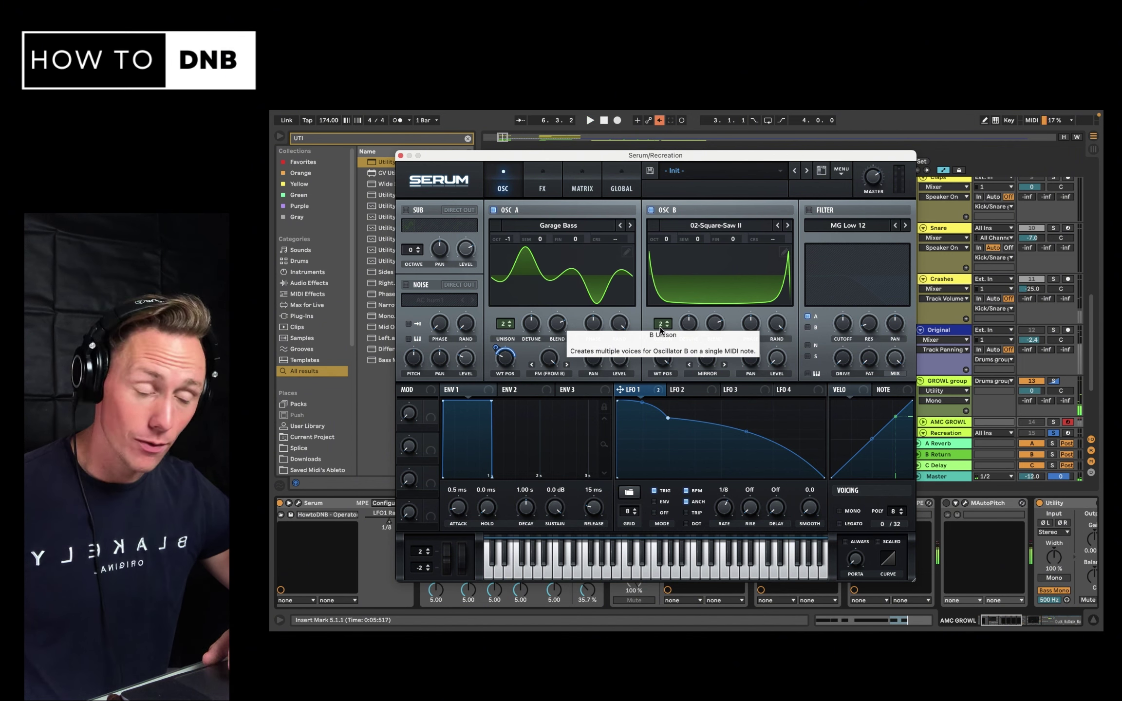
# - Adjust oscillator A's unison detune, modulate it with LFO 1 and audition the result
pyautogui.moveTo(529, 319); pyautogui.dragTo(551, 286)
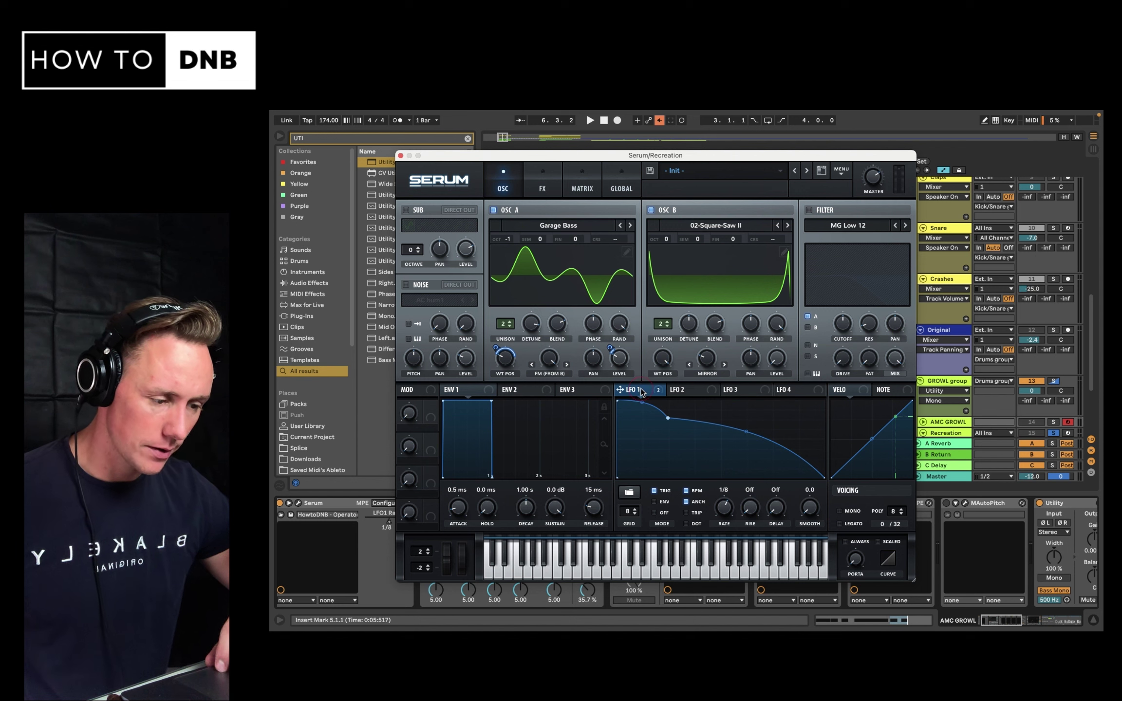
pyautogui.moveTo(640, 392); pyautogui.dragTo(534, 328)
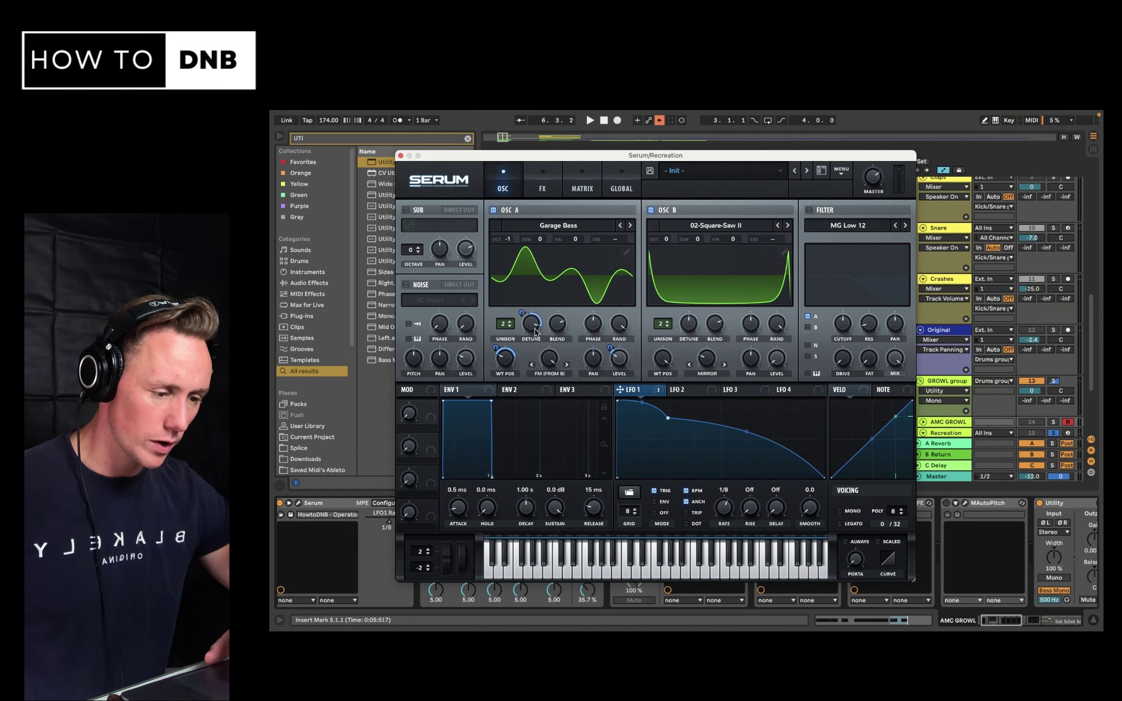
pyautogui.press('space')
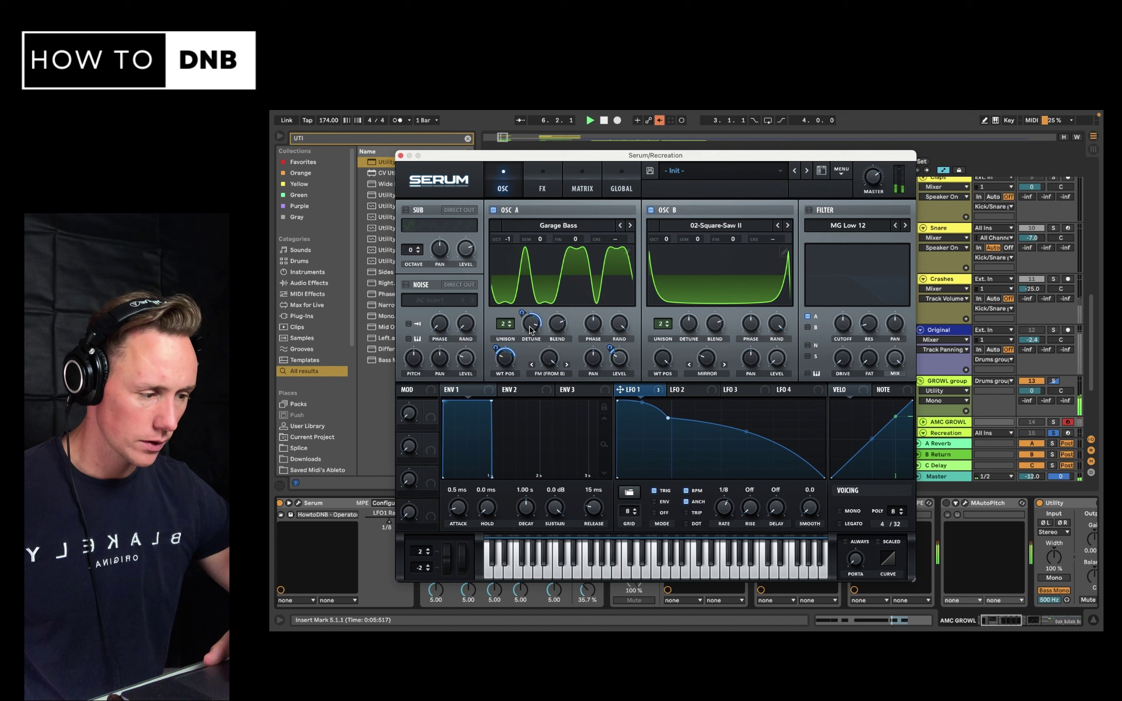
pyautogui.press('space')
# - Modulate oscillator B's Mirror warp with LFO 1, audition it and raise the base warp amount
pyautogui.moveTo(627, 389); pyautogui.dragTo(698, 365)
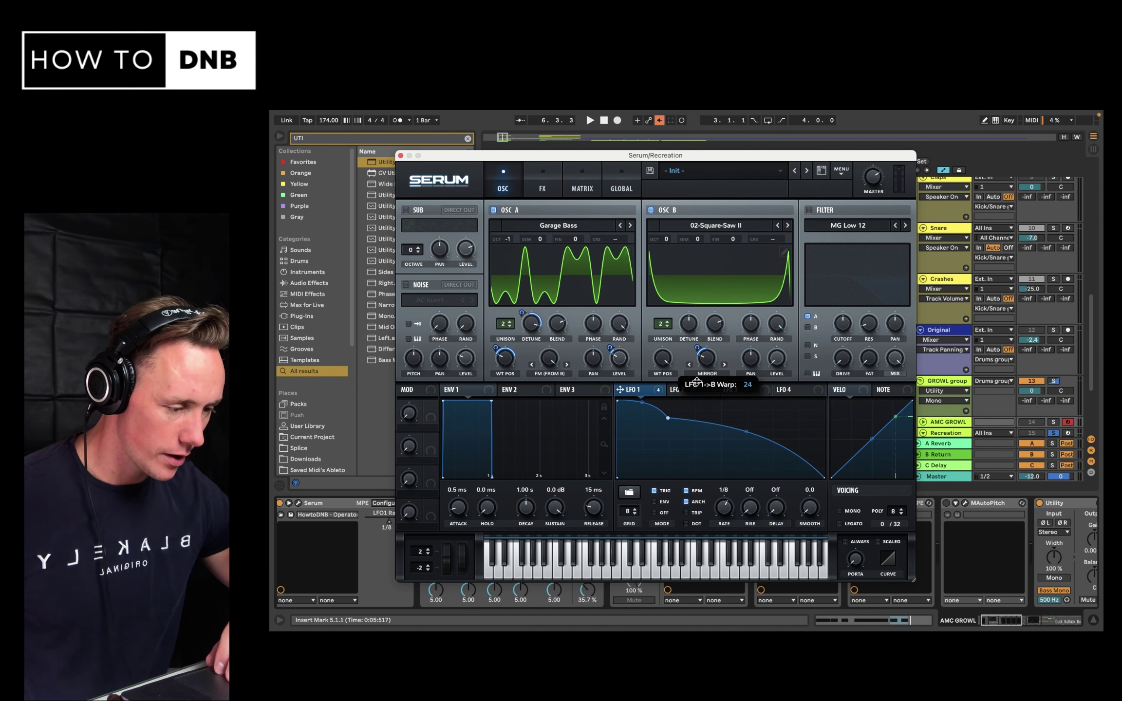
pyautogui.press('space')
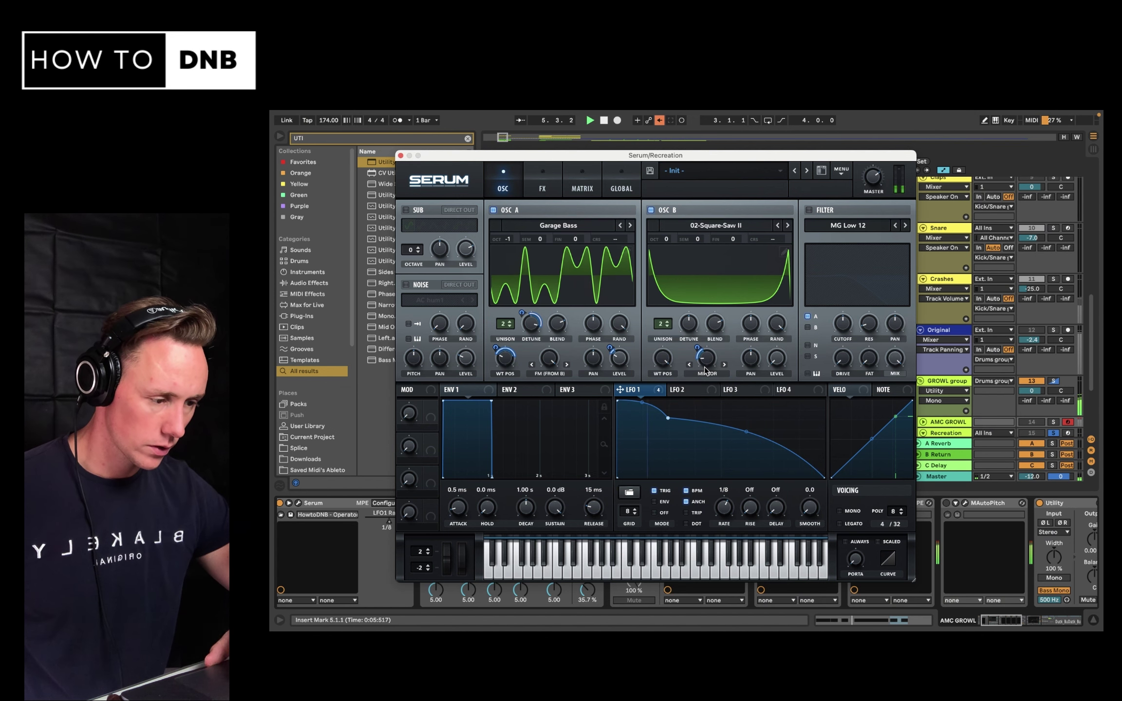
pyautogui.press('space')
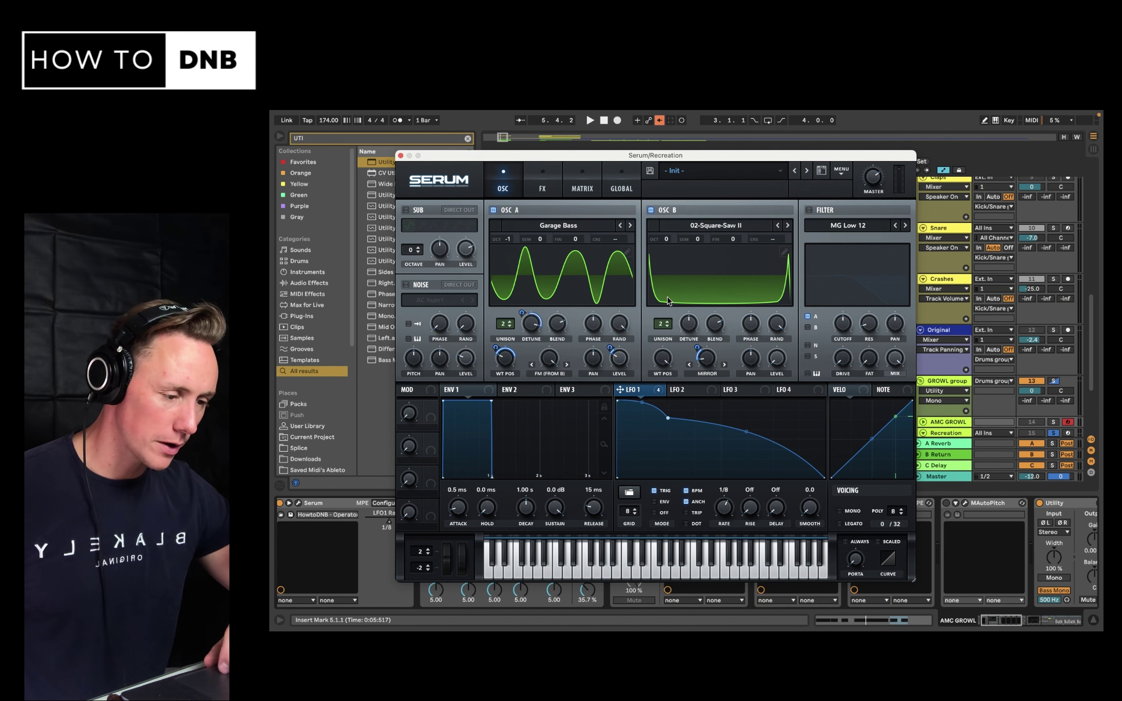
pyautogui.press('space')
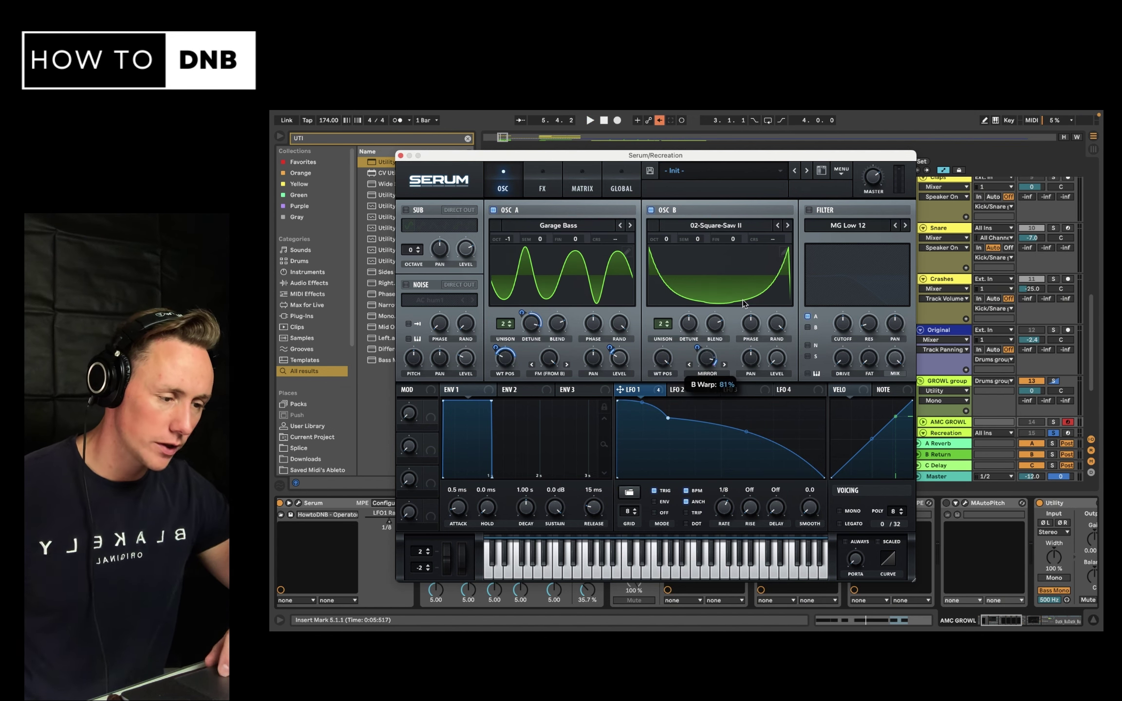
# - Audition the bass and lower the base amount of oscillator B's Mirror warp
pyautogui.press('space')
pyautogui.moveTo(711, 355); pyautogui.dragTo(708, 455)
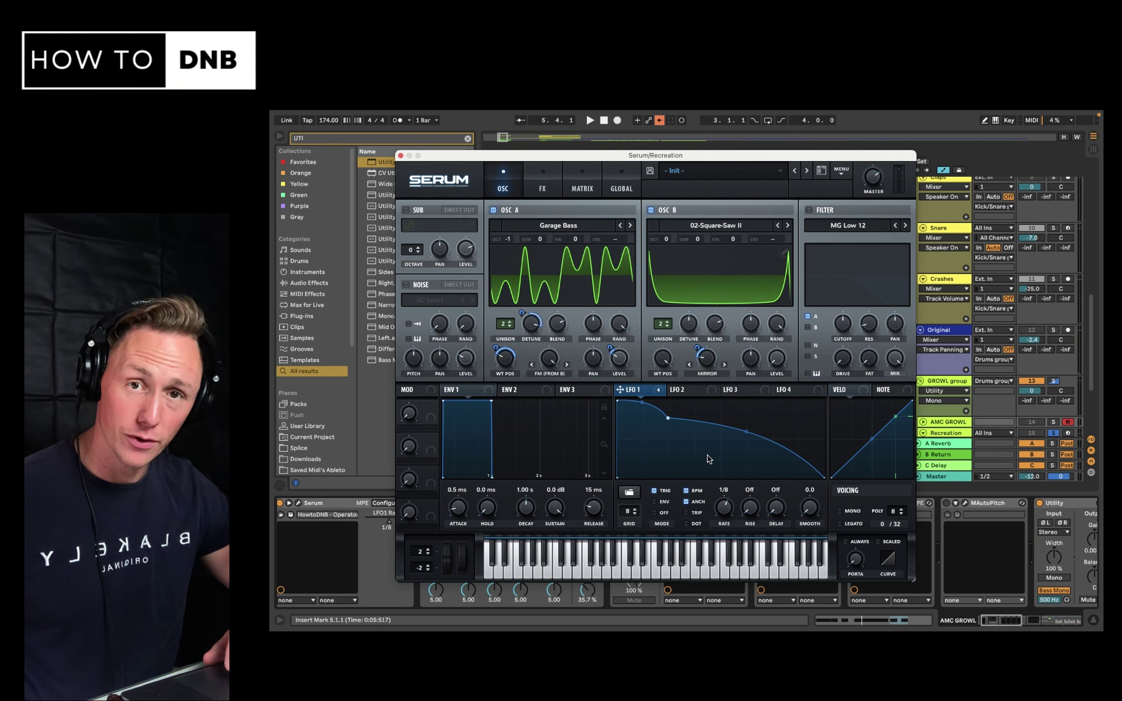
pyautogui.press('space')
pyautogui.press('space')
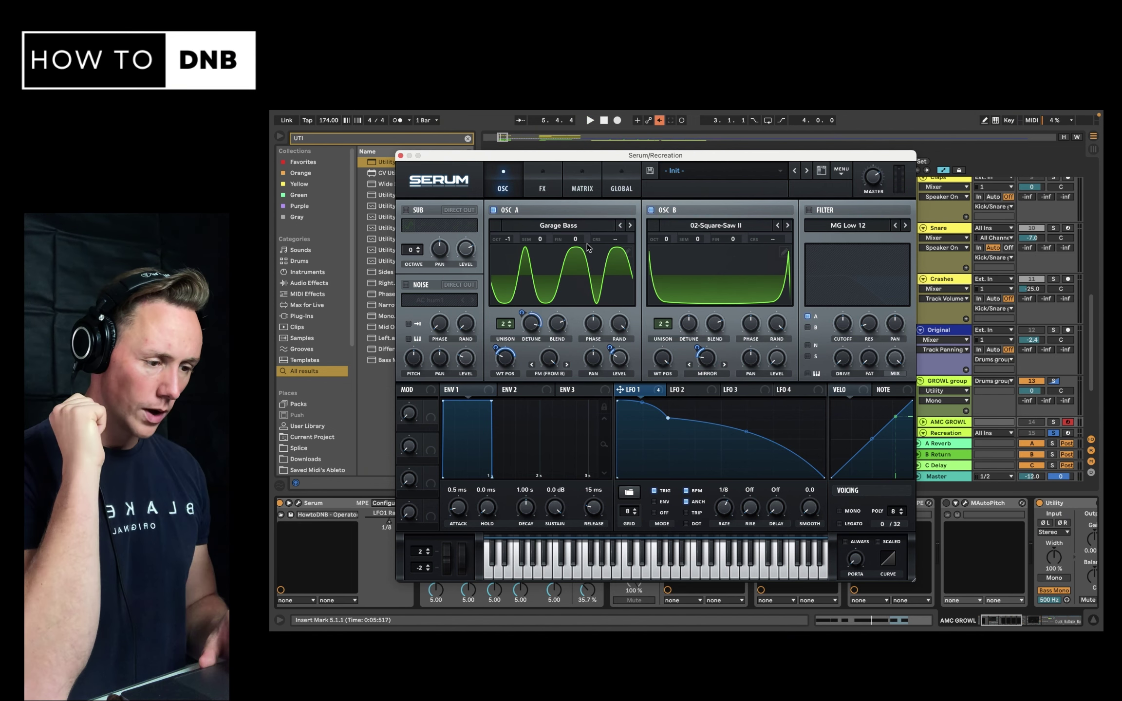
# - Set oscillator A's fine tuning to 7 cents and audition the slightly detuned bass
pyautogui.moveTo(577, 239)
pyautogui.mouseDown()
pyautogui.moveTo(576, 253)
pyautogui.moveTo(584, 233)
pyautogui.moveTo(580, 242)
pyautogui.mouseUp()
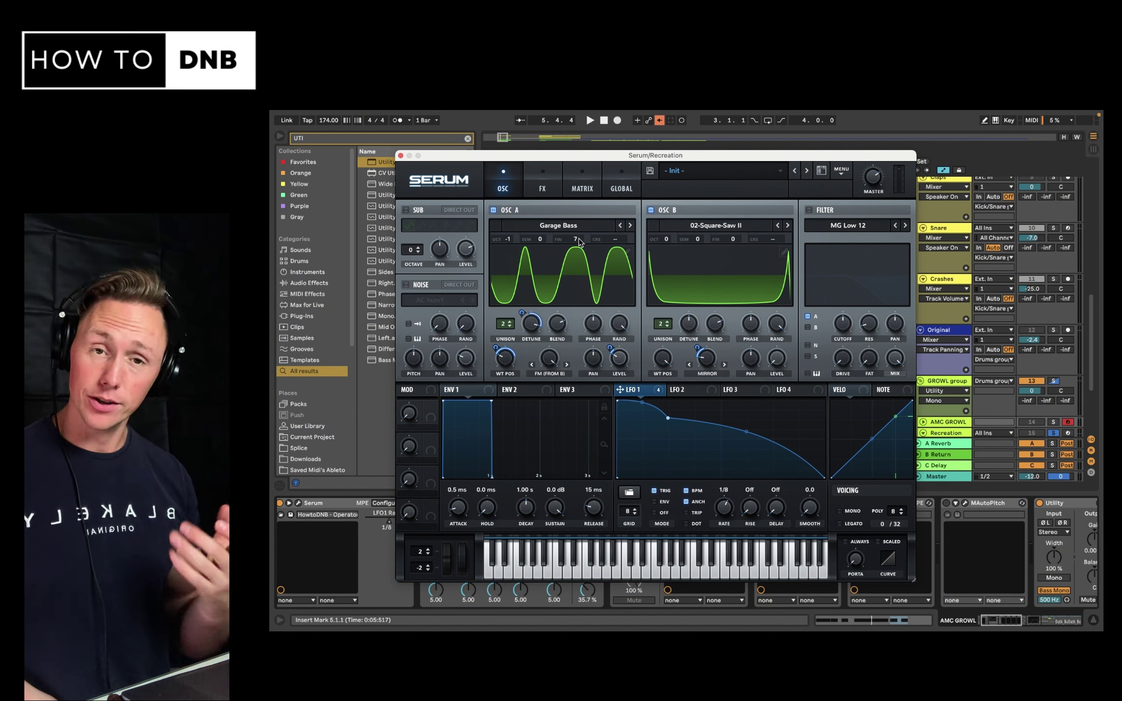
pyautogui.press('space')
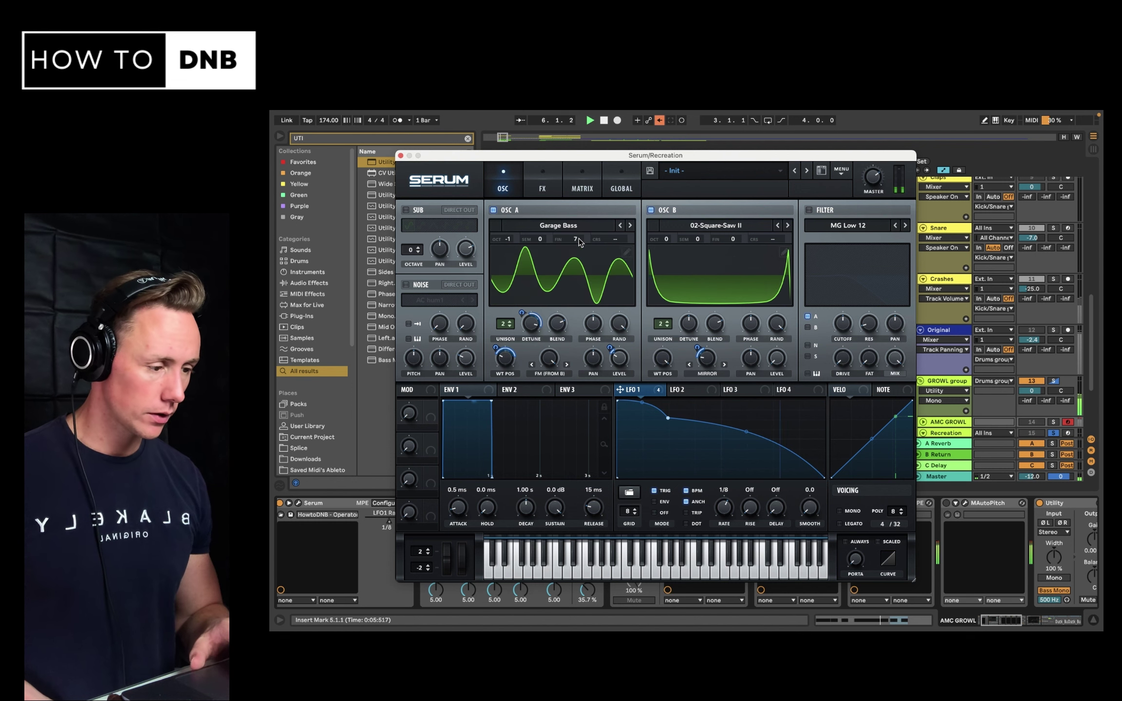
pyautogui.press('space')
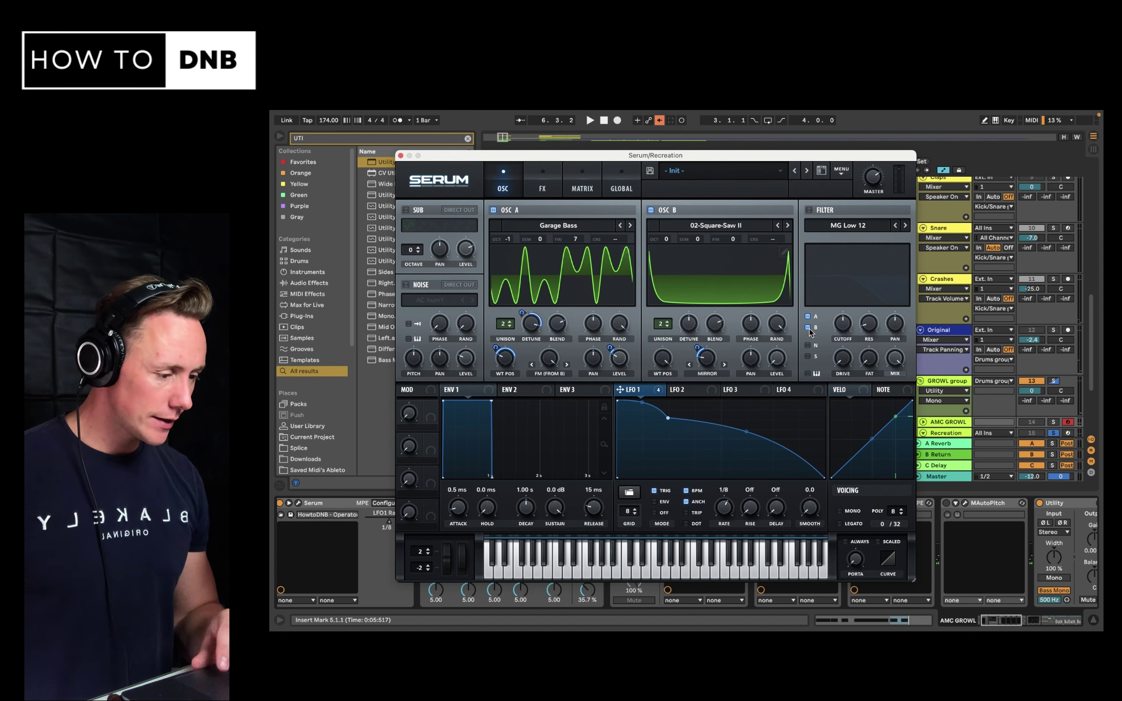
# - Route oscillator B into the filter along with A, enable the filter and set its type to HP 12
pyautogui.click(808, 210)
pyautogui.click(869, 225)
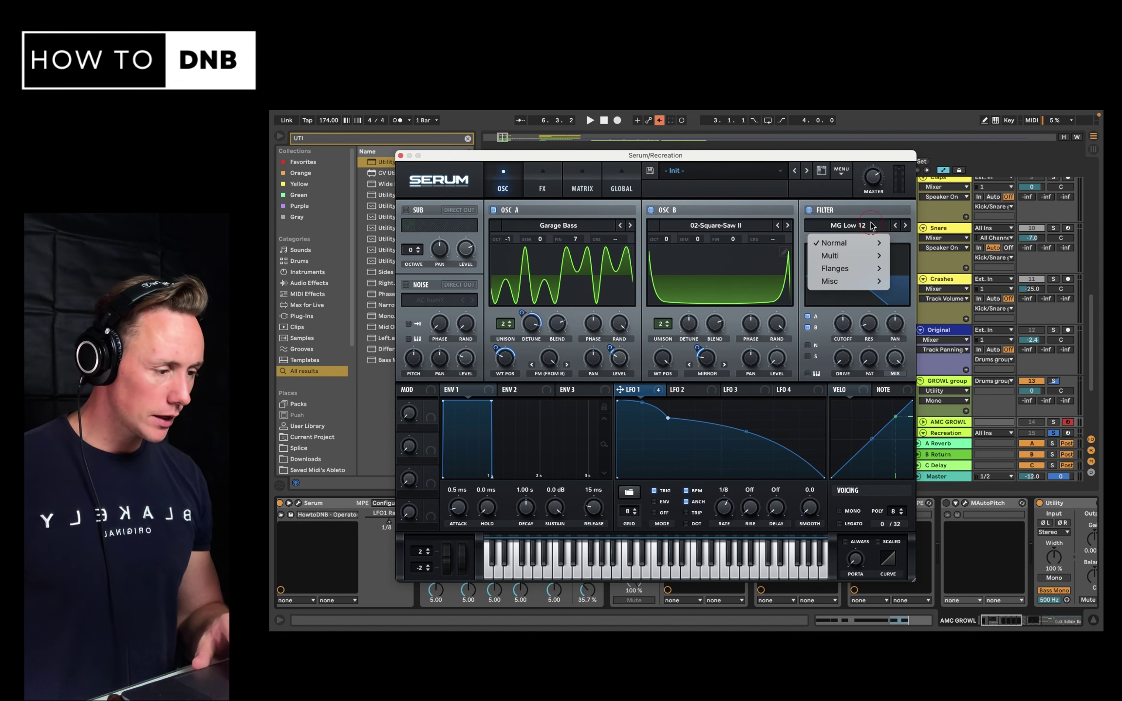
pyautogui.moveTo(859, 286)
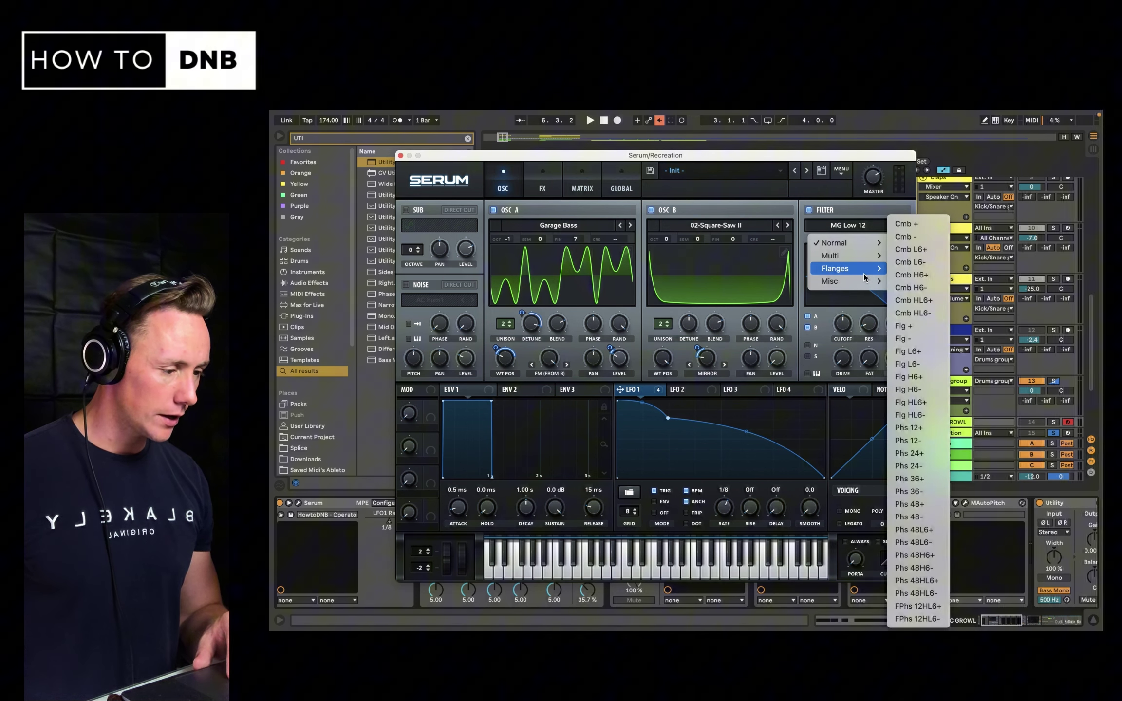
pyautogui.moveTo(868, 255)
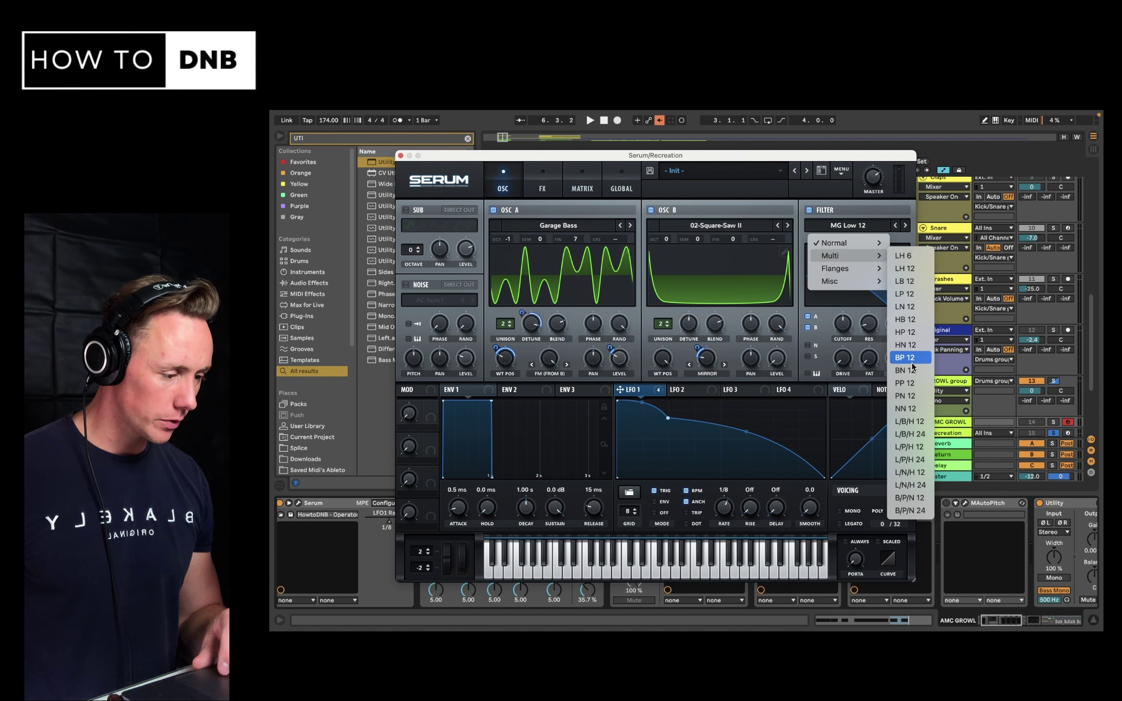
pyautogui.click(905, 332)
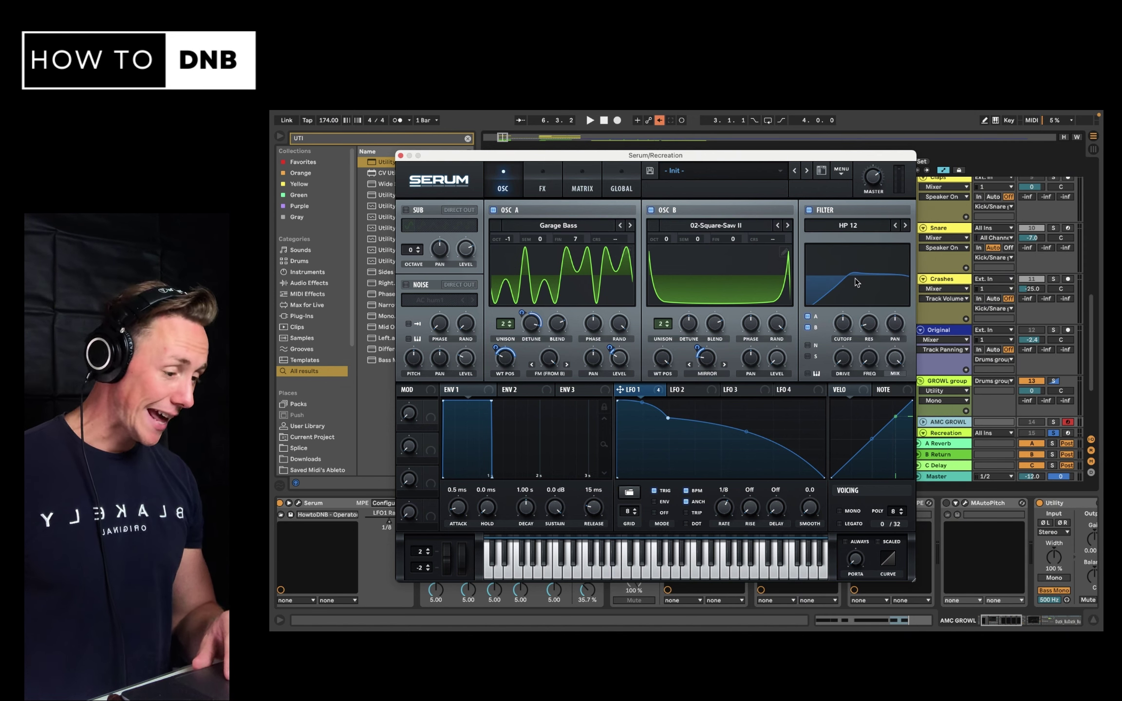
# - Modulate the filter's cutoff and FREQ with LFO 1, then raise its resonance and set FREQ to 74%
pyautogui.moveTo(649, 397); pyautogui.dragTo(843, 328)
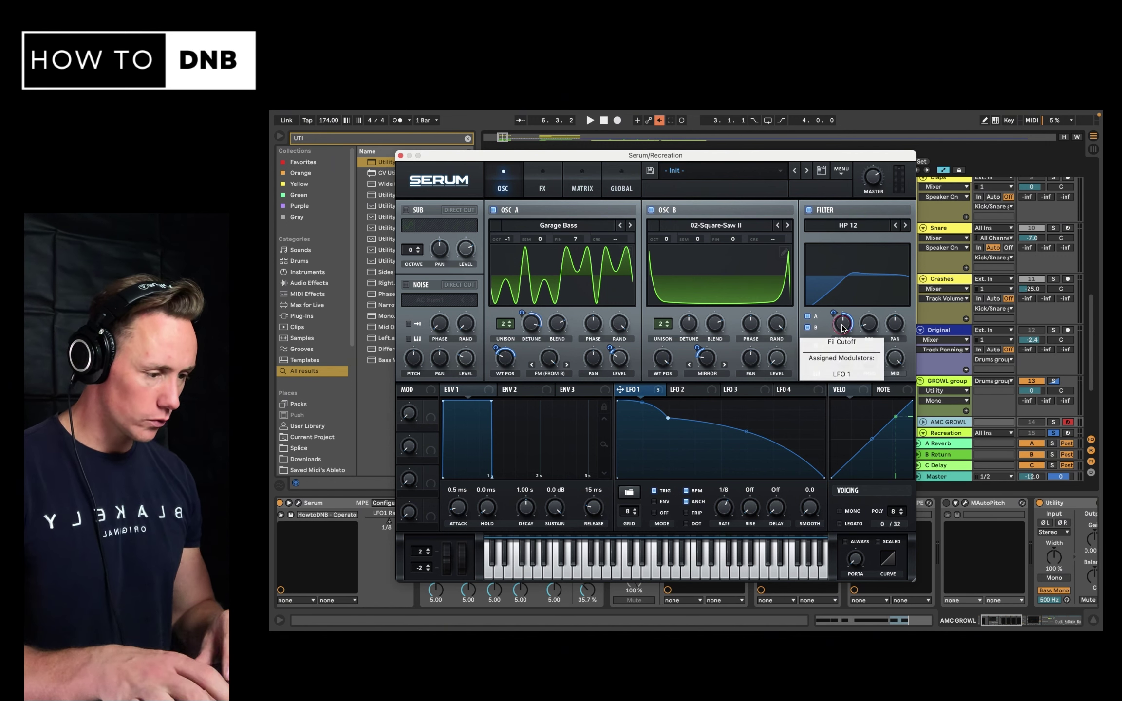
pyautogui.moveTo(650, 394); pyautogui.dragTo(869, 360)
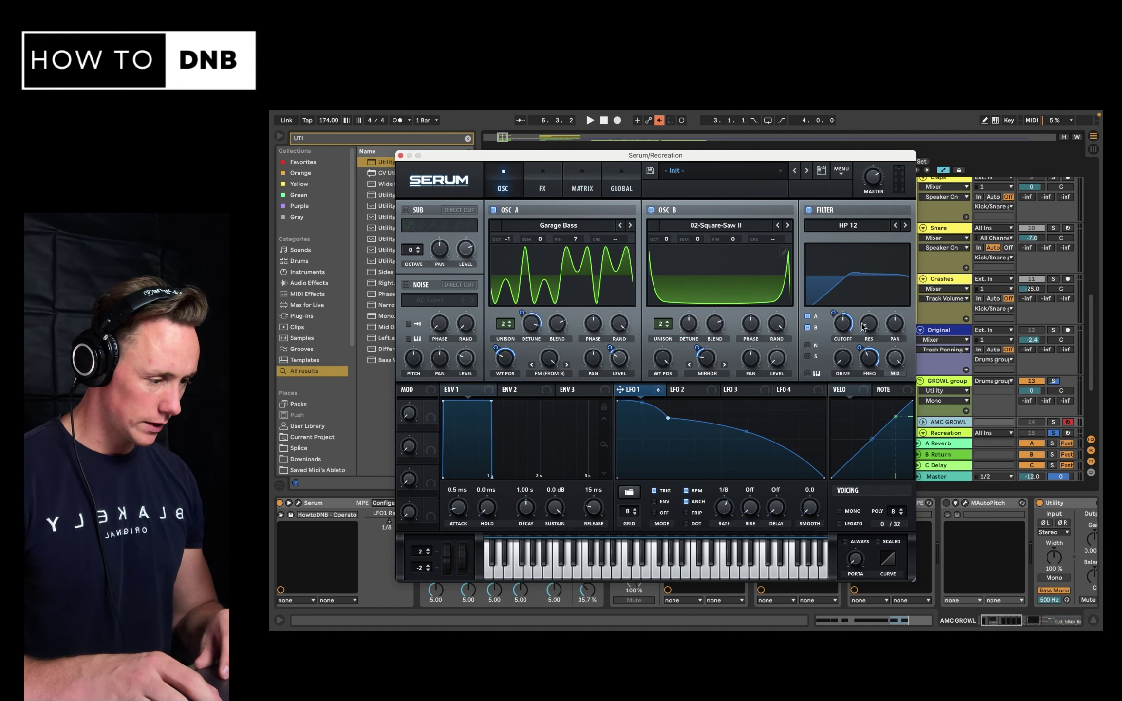
pyautogui.moveTo(863, 326); pyautogui.dragTo(896, 291)
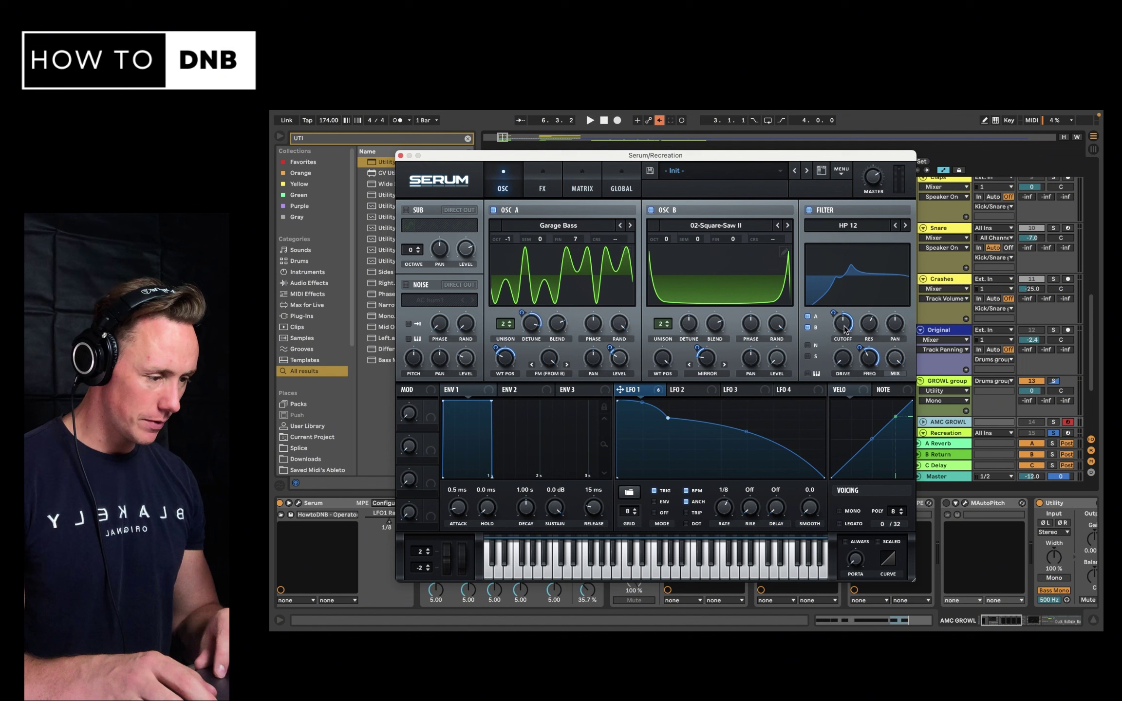
pyautogui.moveTo(843, 326); pyautogui.dragTo(894, 347)
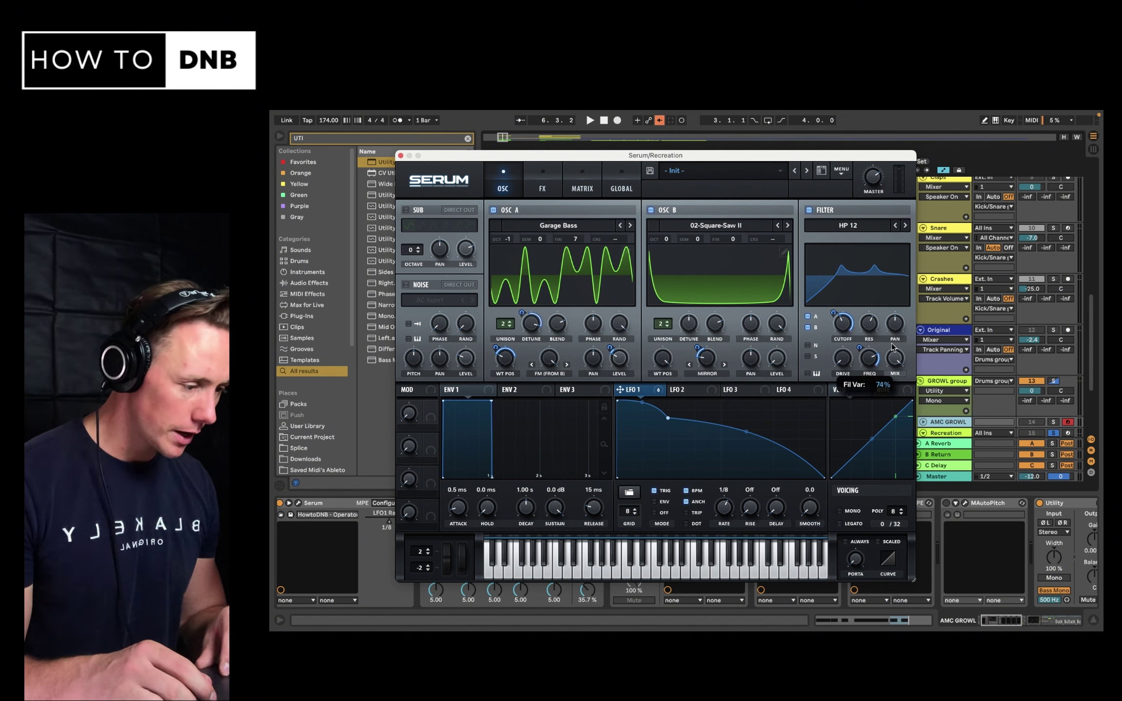
# - Set the LFO 1 modulation amount on the filter's FREQ to 24 while auditioning the bass
pyautogui.press('space')
pyautogui.moveTo(859, 348); pyautogui.dragTo(852, 394)
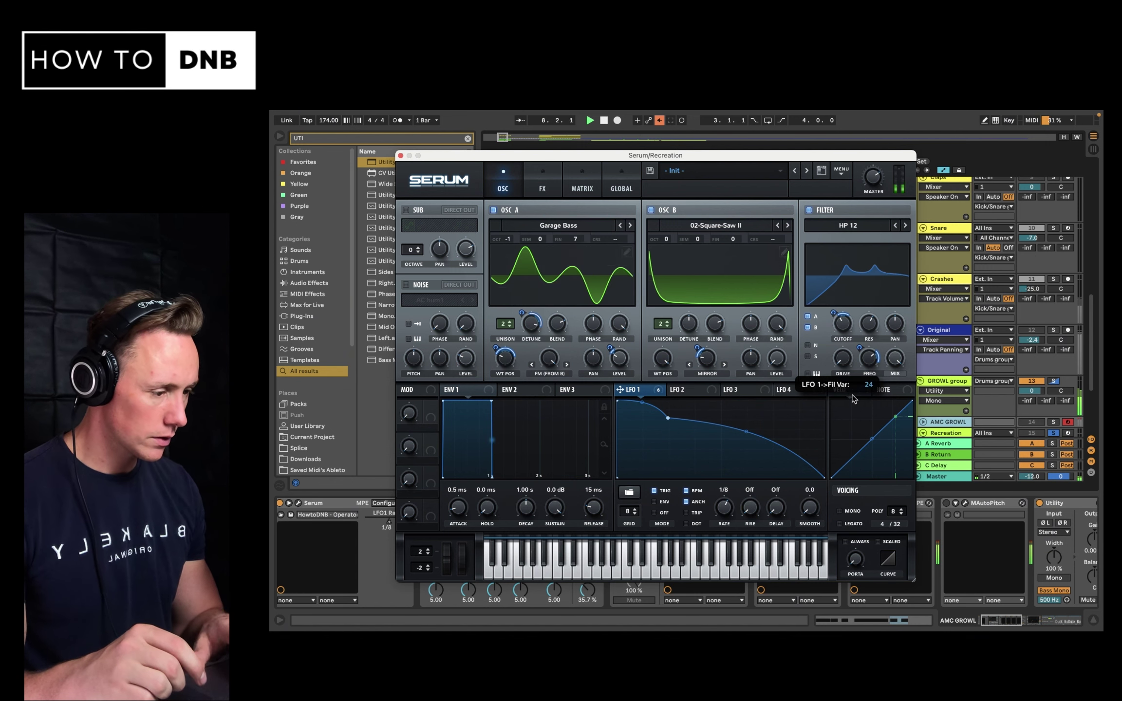
pyautogui.press('space')
# - Lower the filter's base cutoff, set FREQ to 37% with a readjusted LFO 1 amount, and audition the sweep
pyautogui.moveTo(840, 325)
pyautogui.mouseDown()
pyautogui.moveTo(835, 408)
pyautogui.moveTo(834, 307)
pyautogui.moveTo(831, 316)
pyautogui.mouseUp()
pyautogui.moveTo(865, 365); pyautogui.dragTo(862, 402)
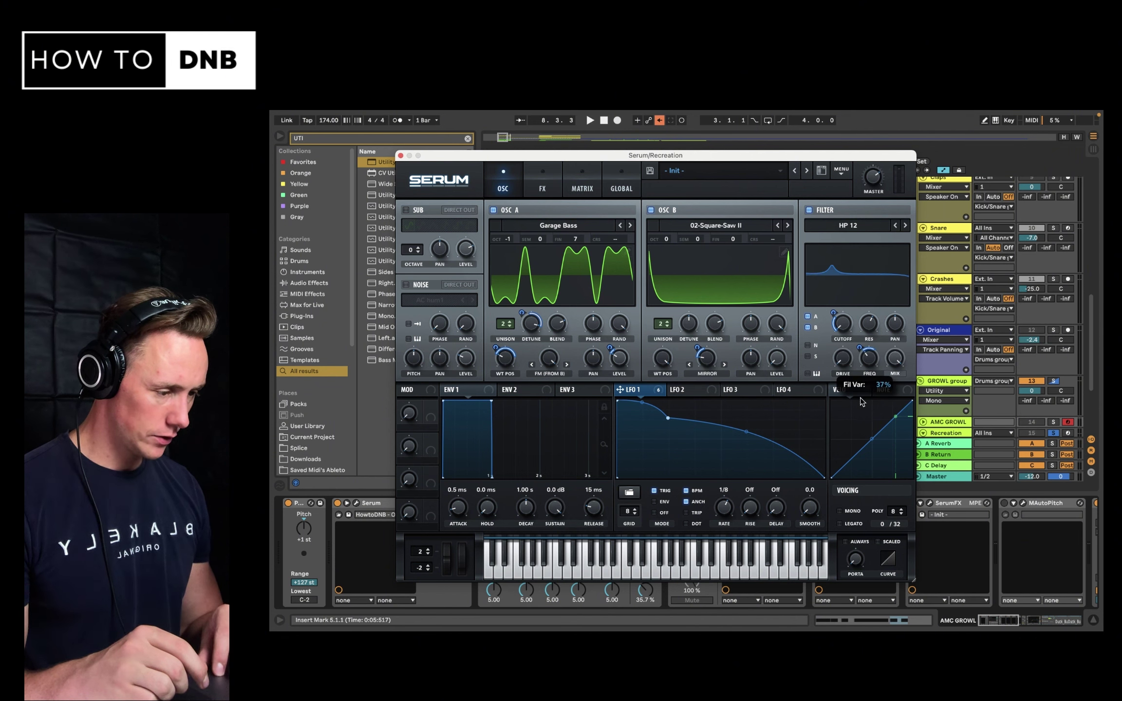
pyautogui.moveTo(859, 349); pyautogui.dragTo(862, 342)
pyautogui.press('space')
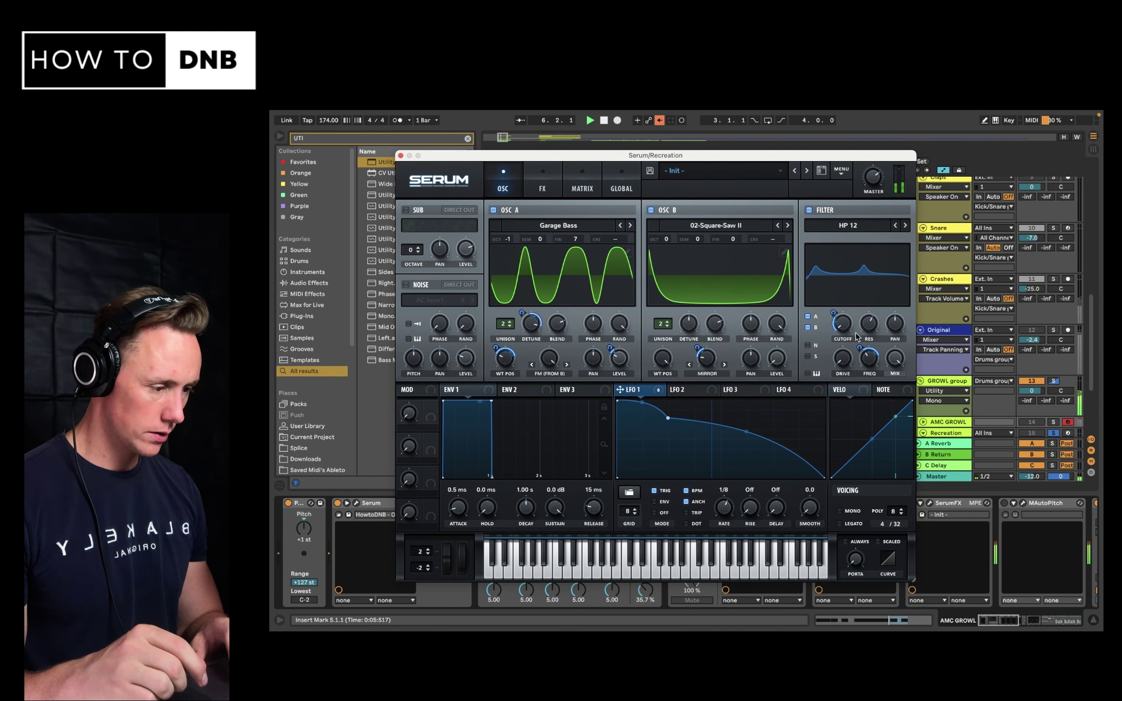
pyautogui.press('space')
# - Raise the filter's drive and audition the bass
pyautogui.moveTo(842, 369); pyautogui.dragTo(845, 345)
pyautogui.press('space')
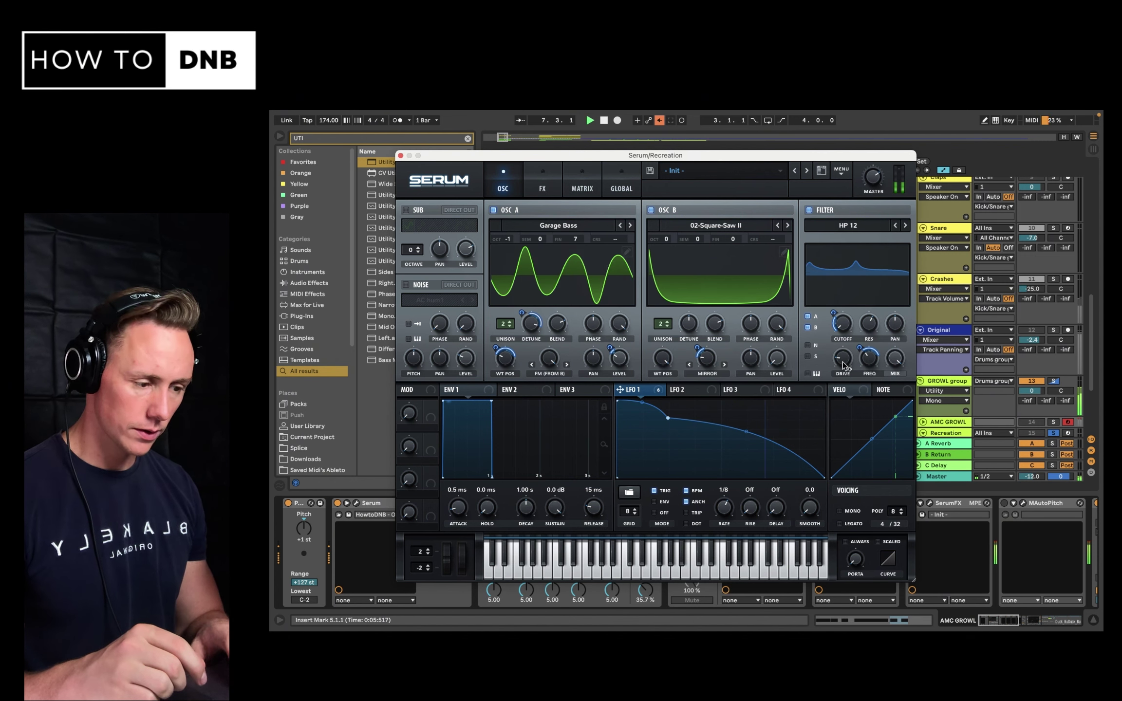
pyautogui.press('space')
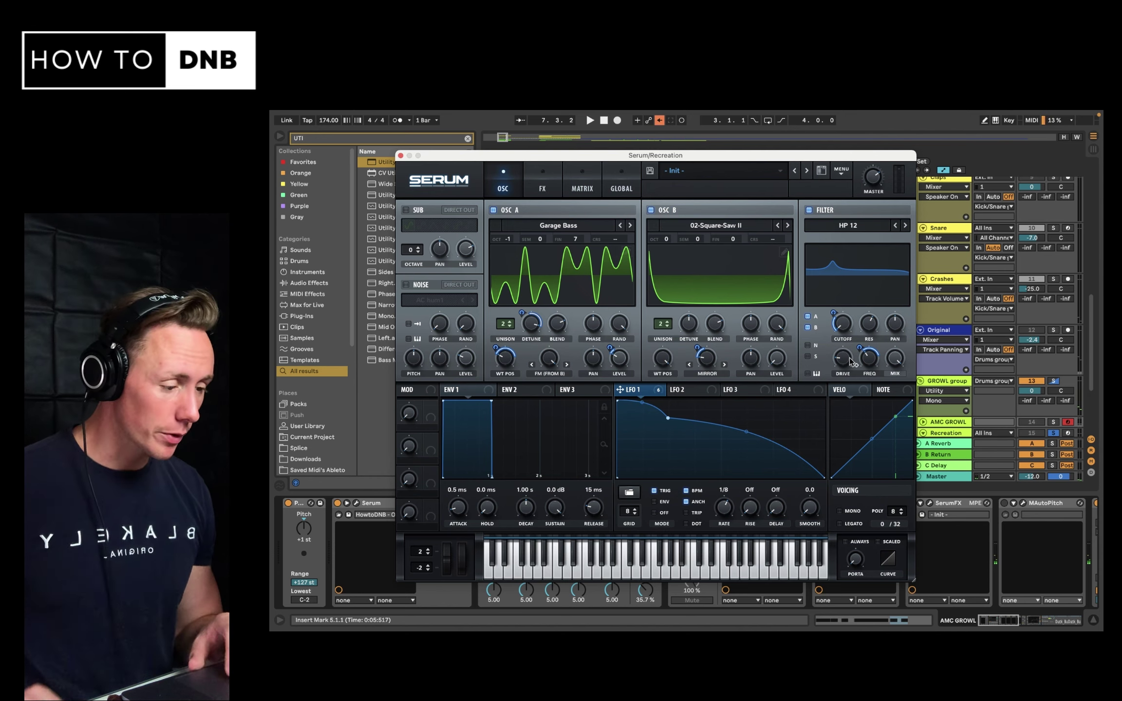
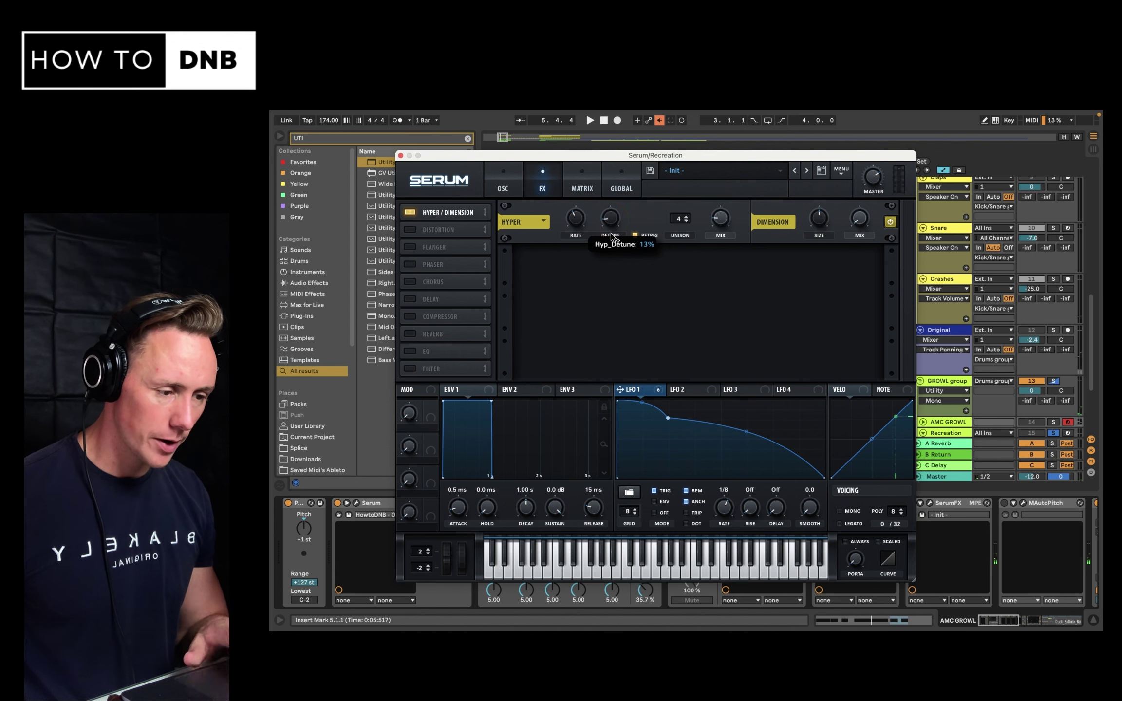
# - Turn off Hyper's retrigger and adjust its detune and rate while auditioning the bass
pyautogui.press('space')
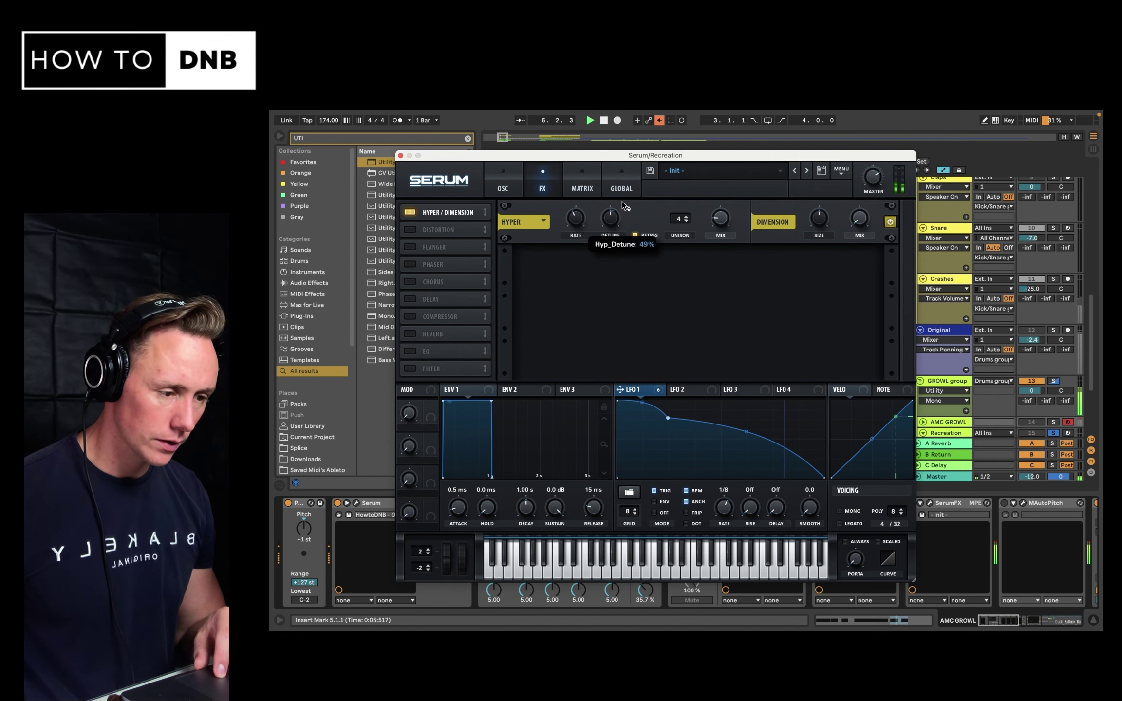
pyautogui.press('space')
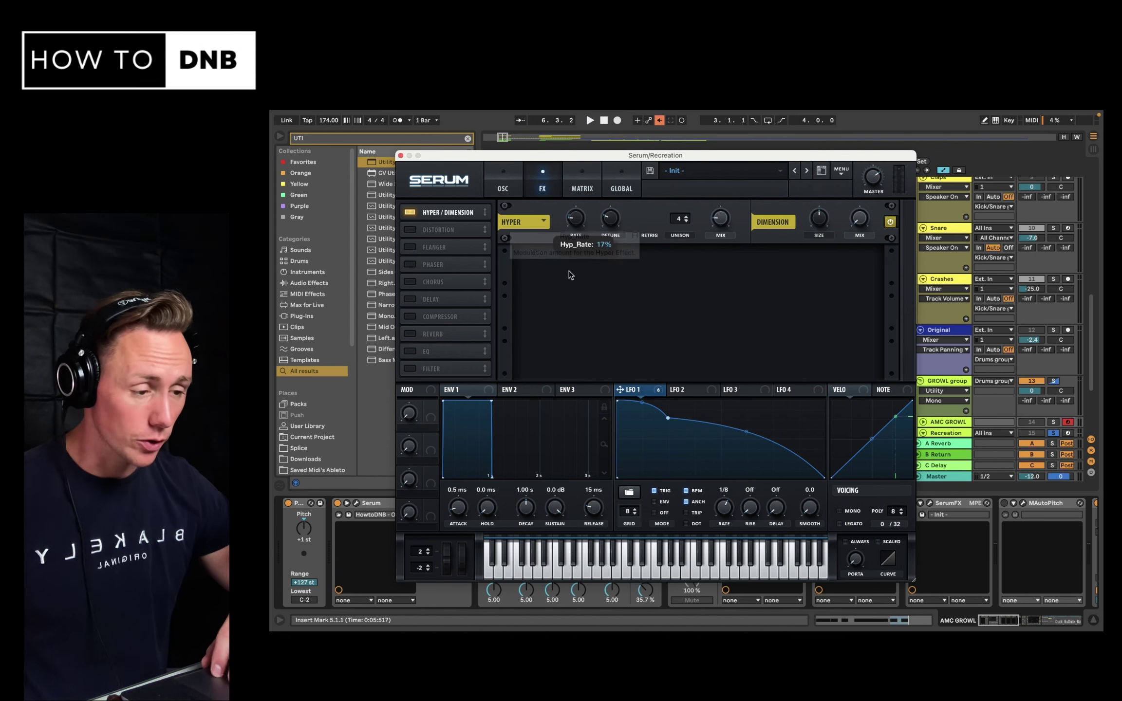
pyautogui.press('space')
pyautogui.moveTo(576, 224); pyautogui.dragTo(576, 219)
pyautogui.press('space')
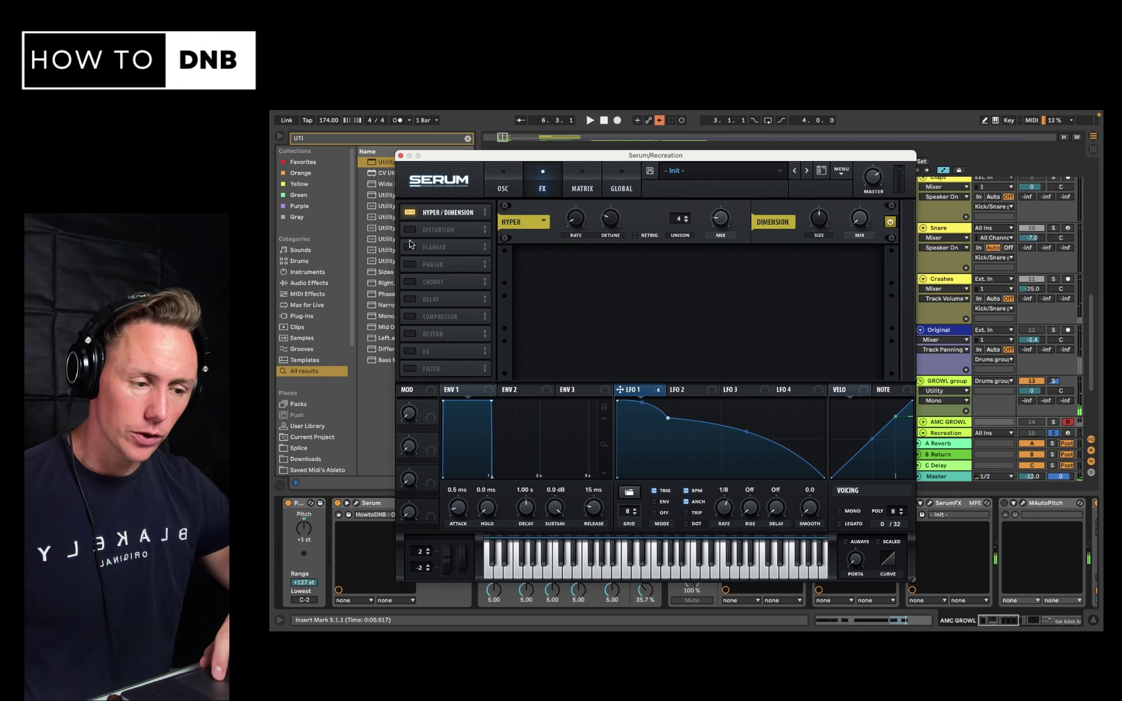
# - Enable the flanger, adjust its rate and mix, and audition the bass
pyautogui.click(410, 247)
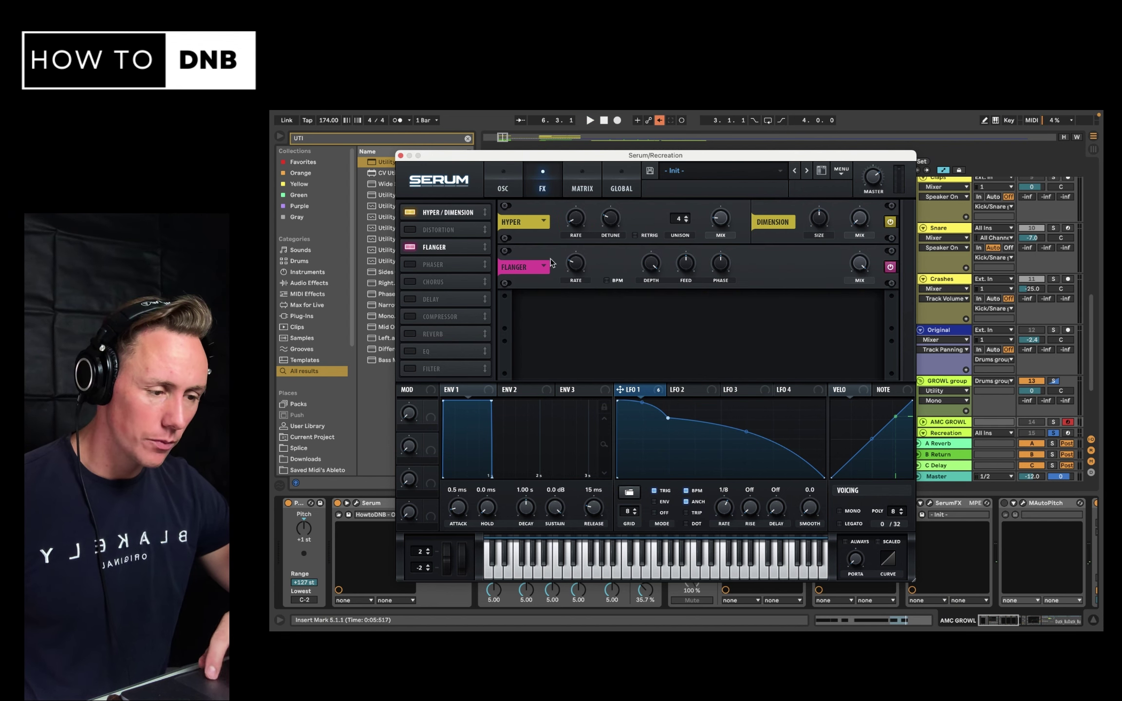
pyautogui.moveTo(580, 263); pyautogui.dragTo(603, 302)
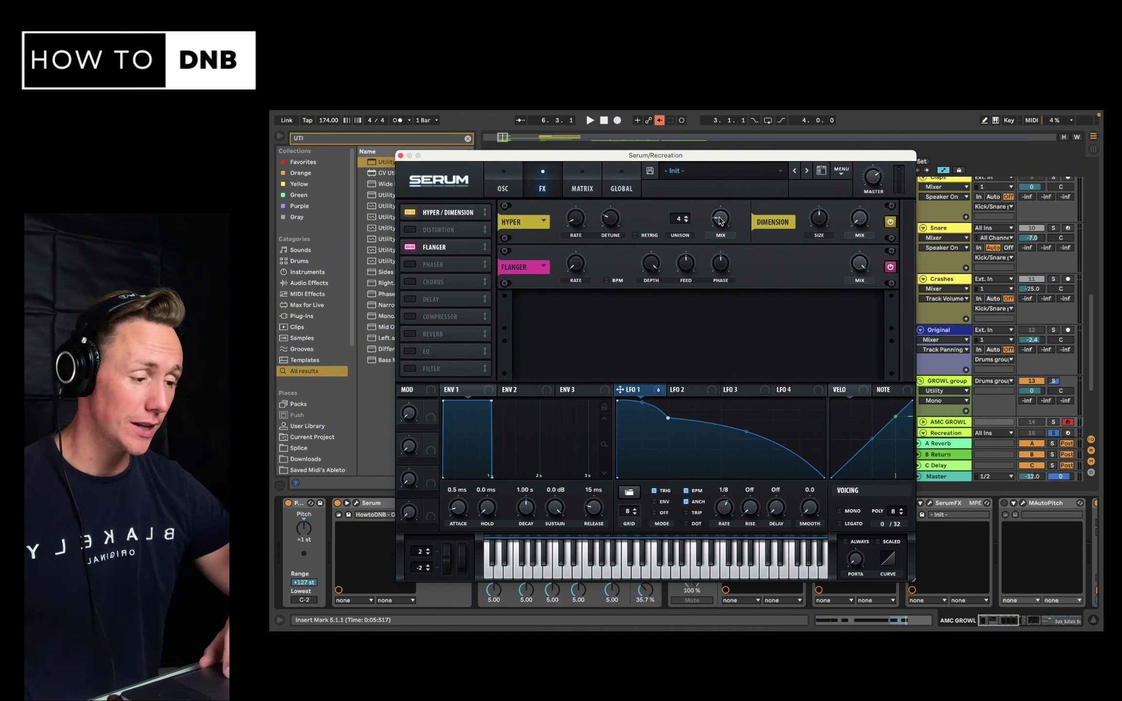
pyautogui.moveTo(869, 257); pyautogui.dragTo(853, 359)
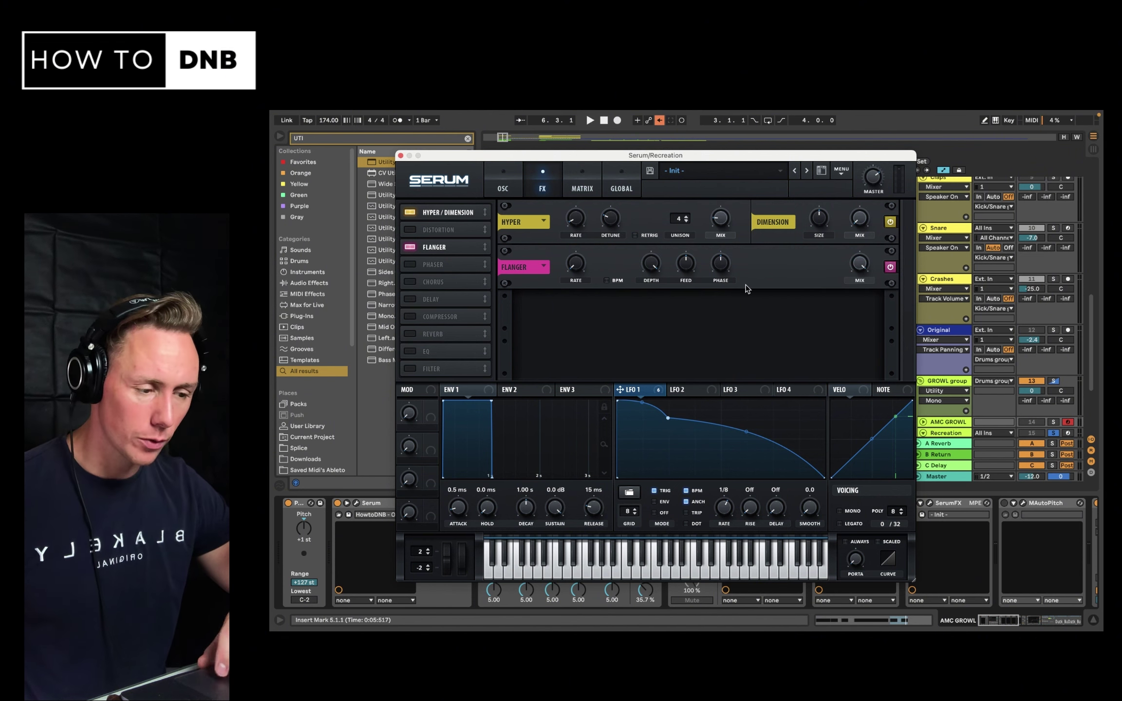
pyautogui.press('space')
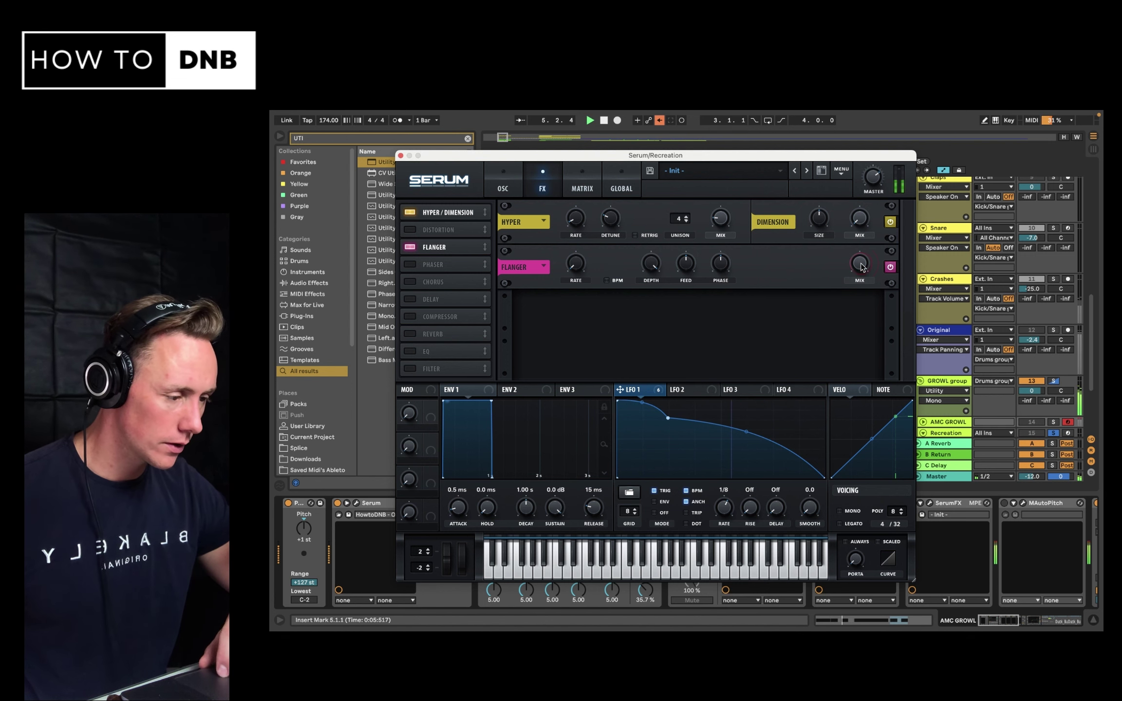
pyautogui.press('space')
# - Set the flanger's depth to 33%, lower its mix, and audition the bass
pyautogui.moveTo(654, 265); pyautogui.dragTo(654, 290)
pyautogui.press('space')
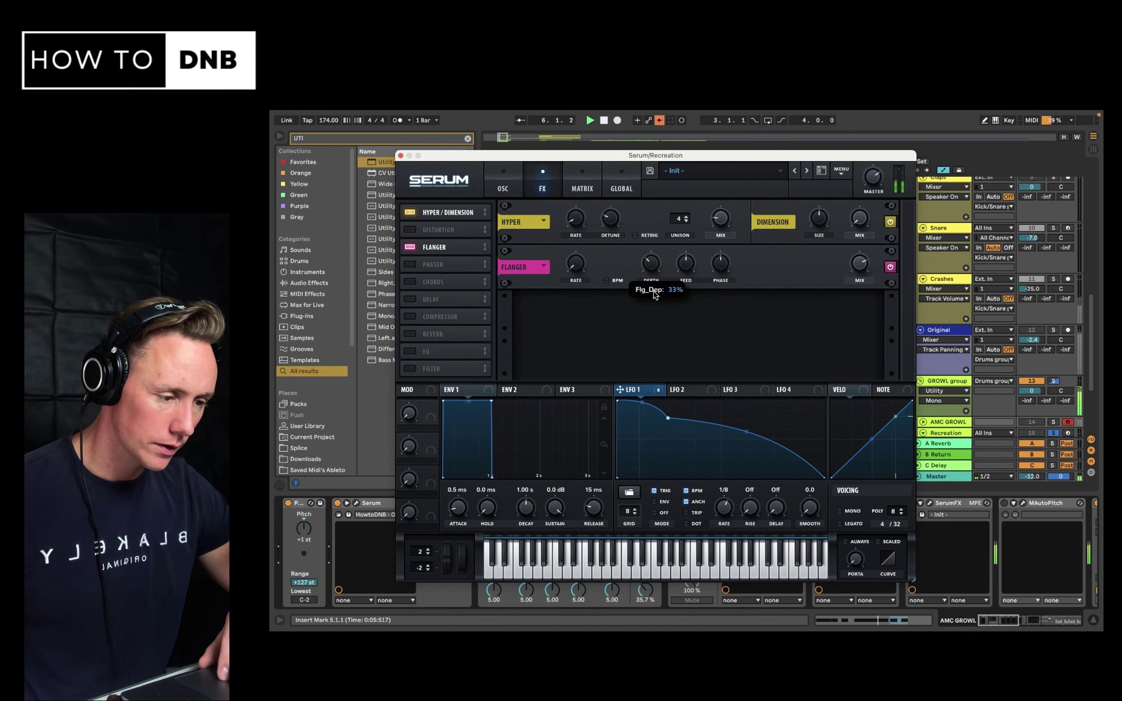
pyautogui.press('space')
pyautogui.moveTo(860, 264); pyautogui.dragTo(851, 323)
pyautogui.press('space')
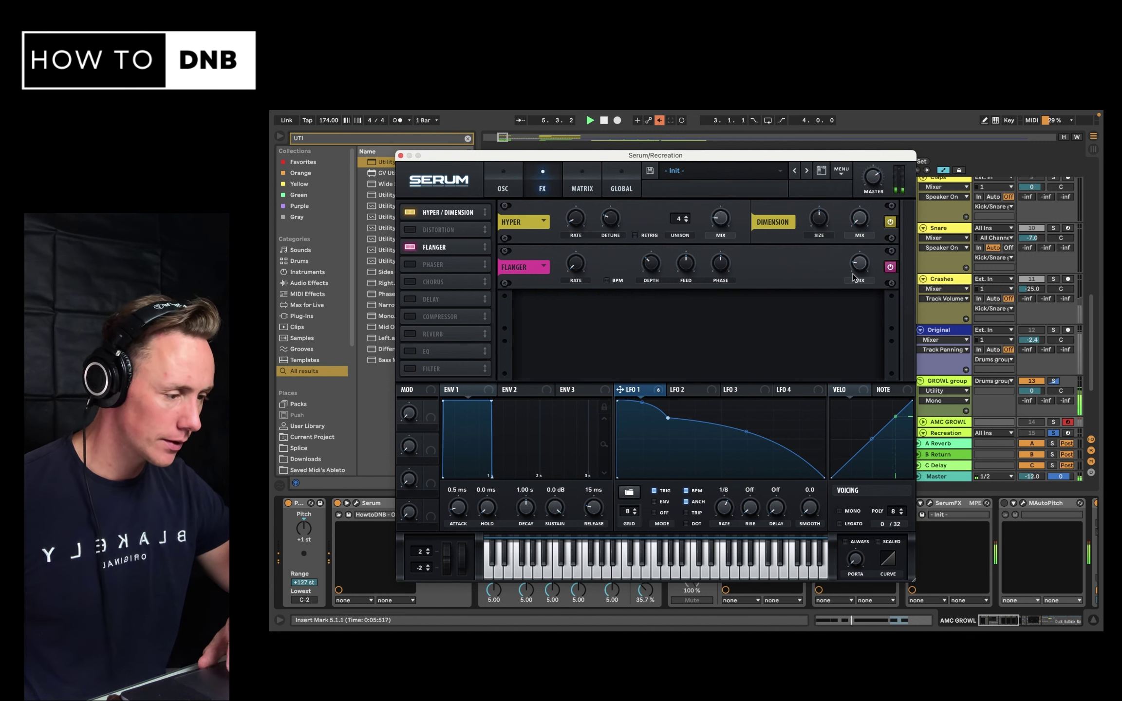
pyautogui.press('space')
# - Enable the compressor in multiband mode, lower its threshold and raise its gain while auditioning the bass
pyautogui.click(410, 316)
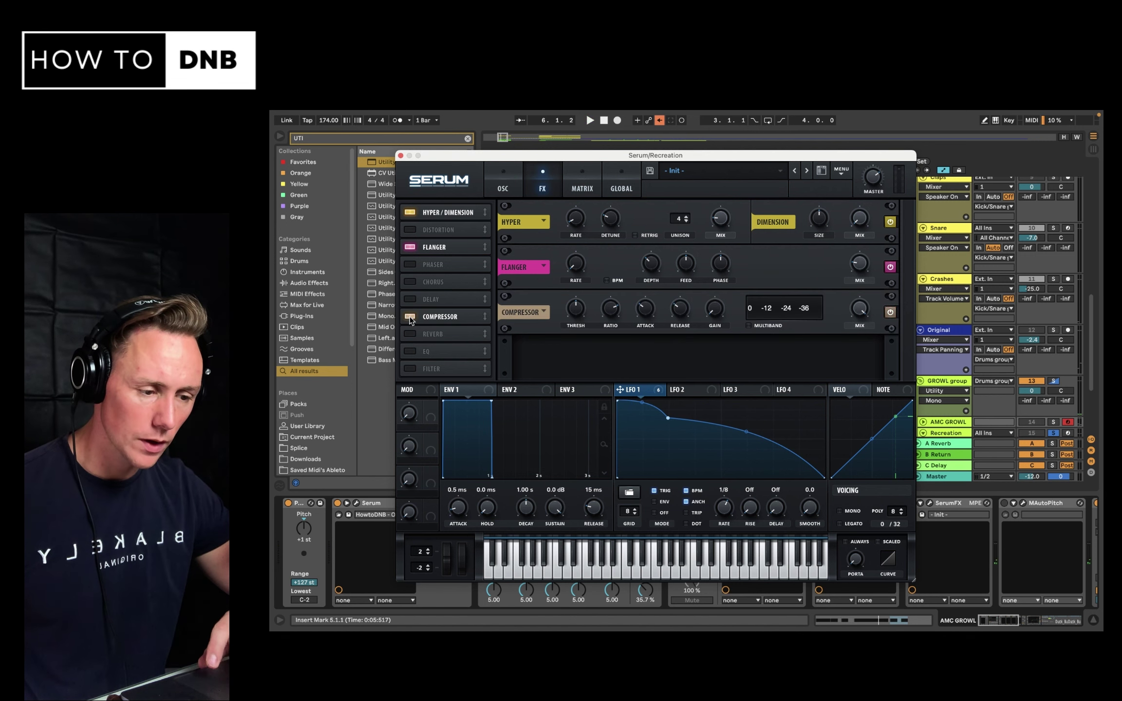
pyautogui.click(750, 325)
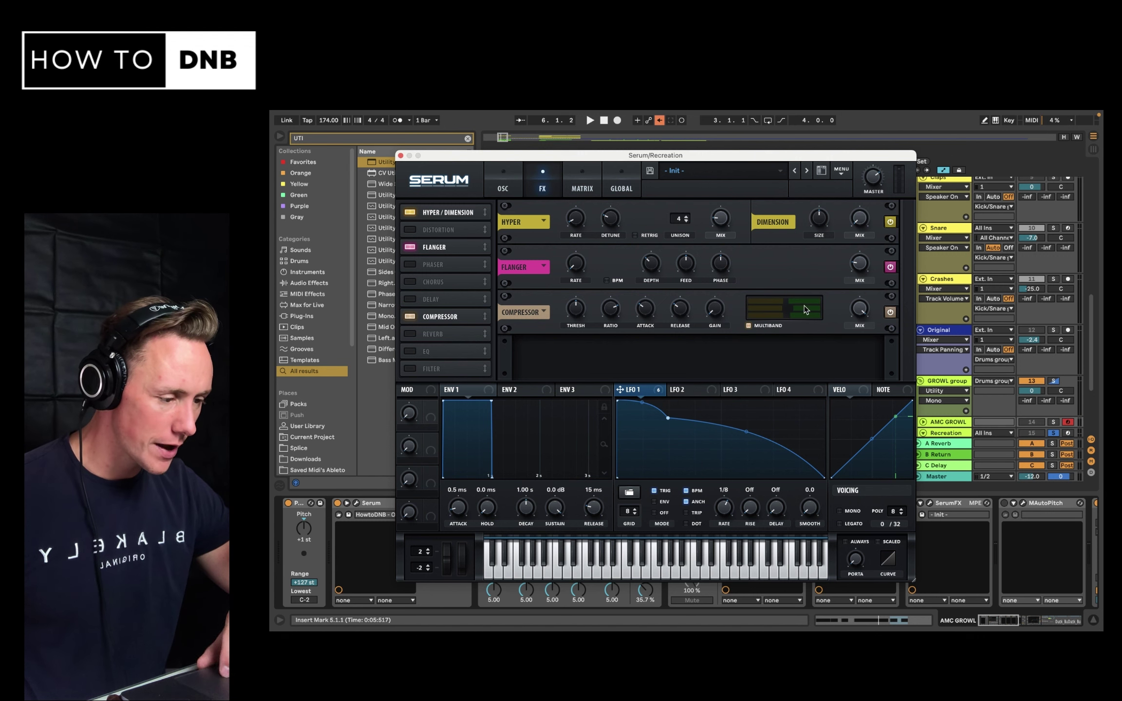
pyautogui.press('space')
pyautogui.moveTo(582, 311); pyautogui.dragTo(579, 329)
pyautogui.moveTo(715, 309); pyautogui.dragTo(725, 290)
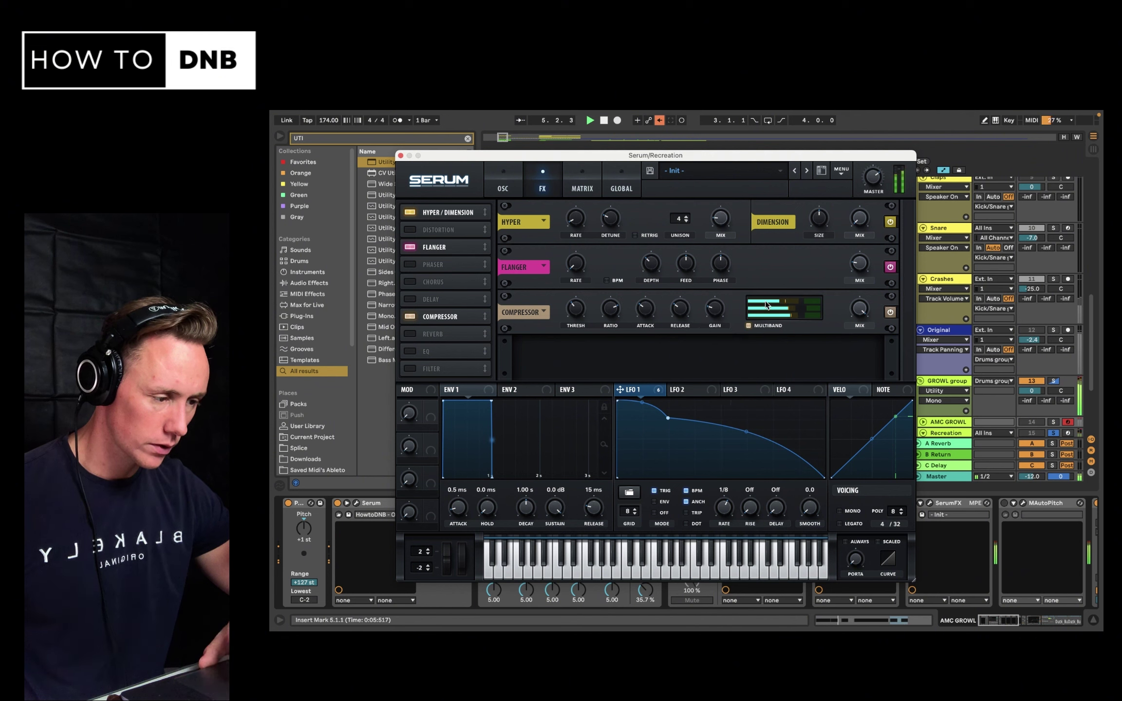
pyautogui.press('space')
# - Adjust the individual band levels of the multiband compressor and audition the bass
pyautogui.moveTo(804, 303); pyautogui.dragTo(789, 304)
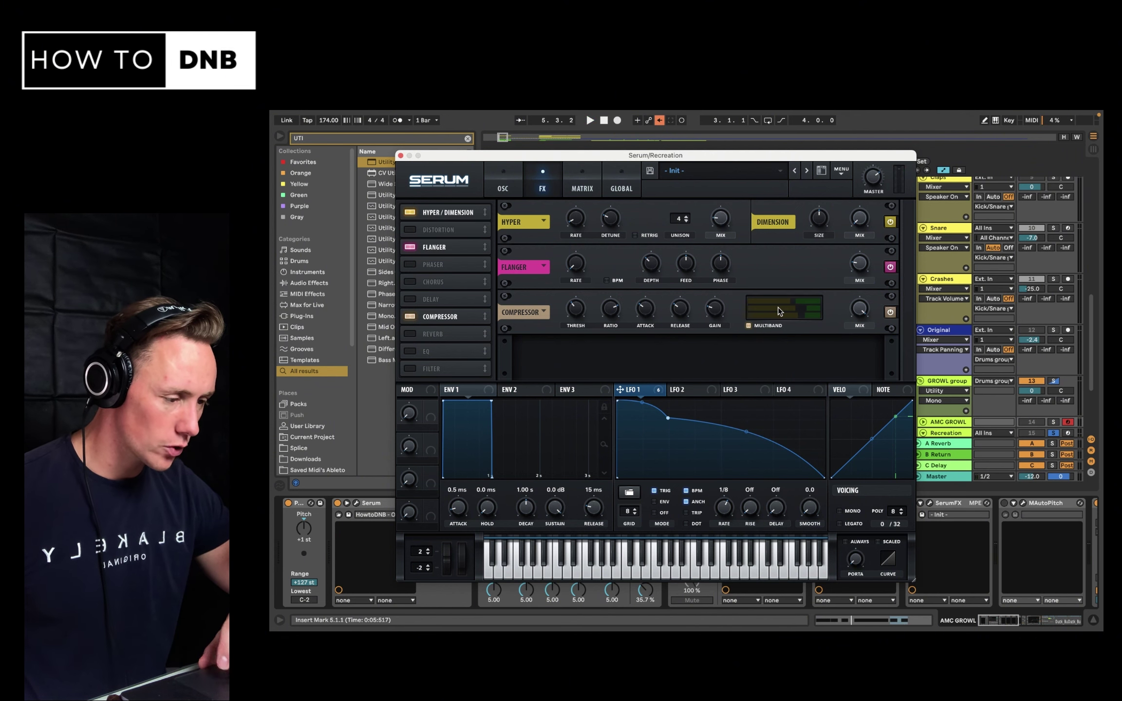
pyautogui.press('space')
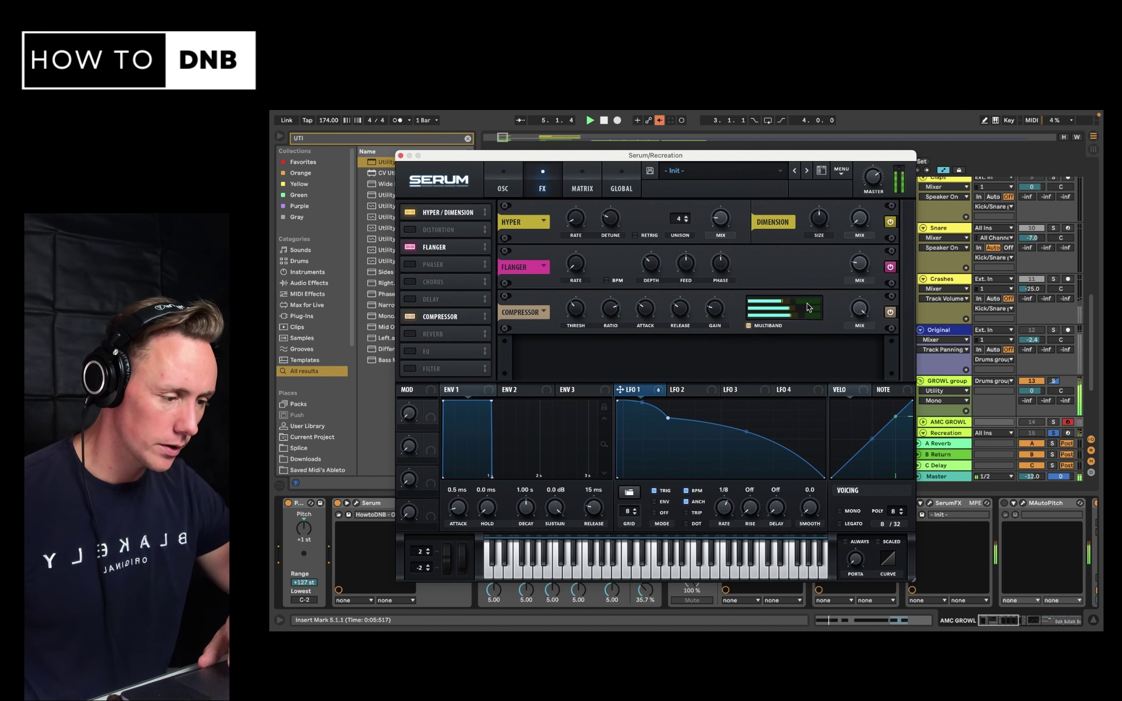
pyautogui.moveTo(789, 313)
pyautogui.mouseDown()
pyautogui.moveTo(826, 312)
pyautogui.moveTo(792, 316)
pyautogui.mouseUp()
pyautogui.press('space')
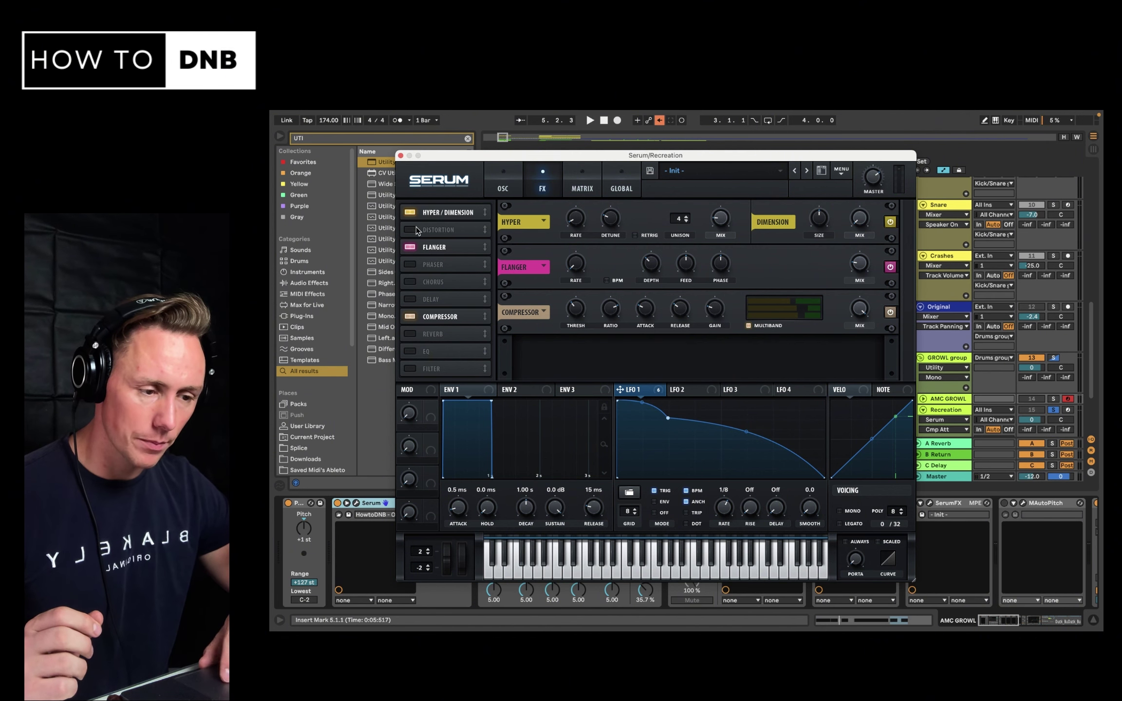
# - Enable the distortion, place it directly after the compressor, and audition it with the drive at 87%
pyautogui.click(431, 230)
pyautogui.moveTo(431, 232); pyautogui.dragTo(431, 324)
pyautogui.press('space')
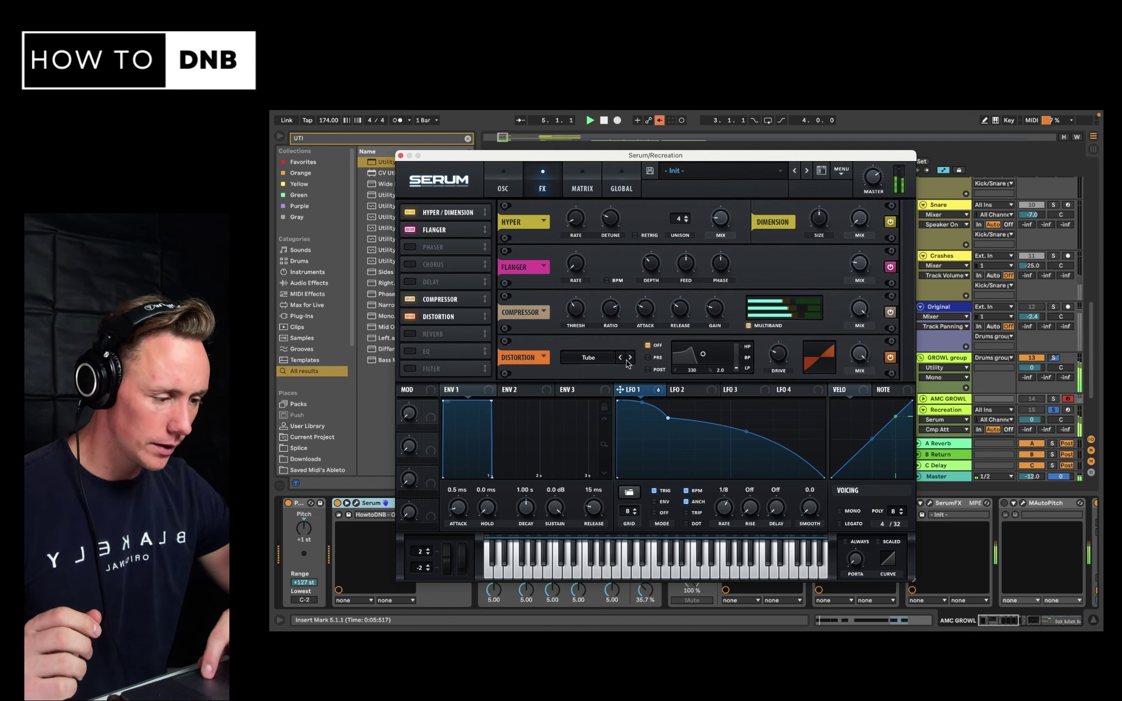
pyautogui.moveTo(788, 360); pyautogui.dragTo(813, 316)
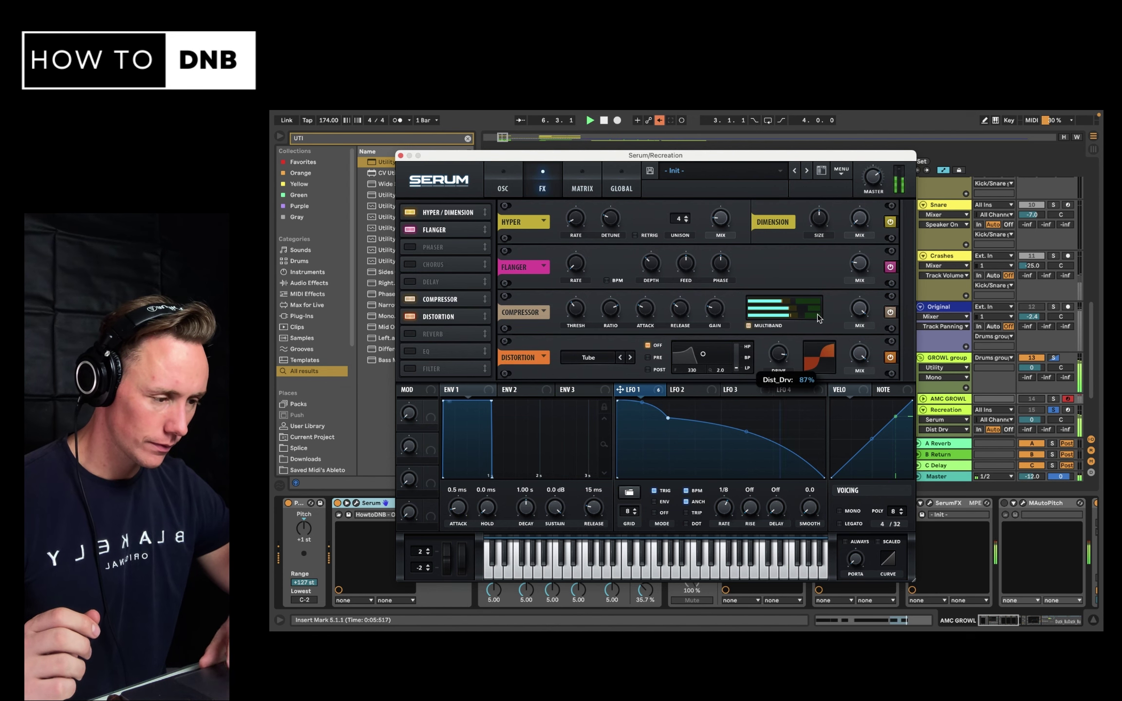
pyautogui.press('space')
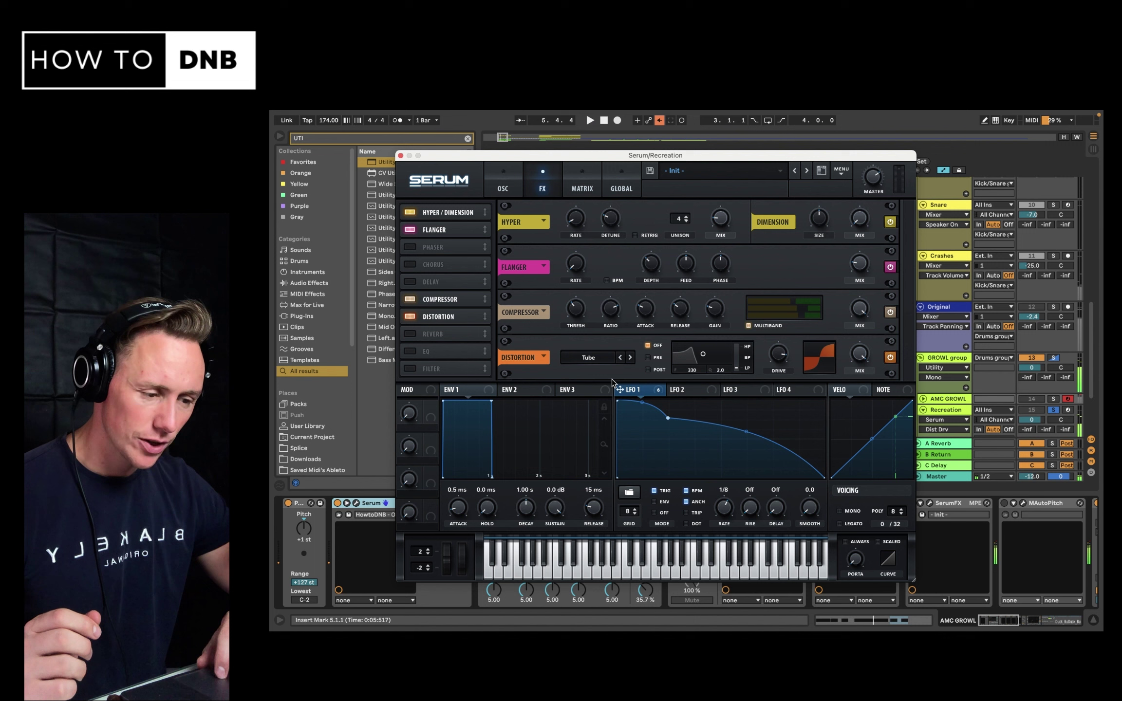
# - Switch the distortion to Downsample with 37% drive and a 62% mix, auditioning the bass
pyautogui.click(607, 359)
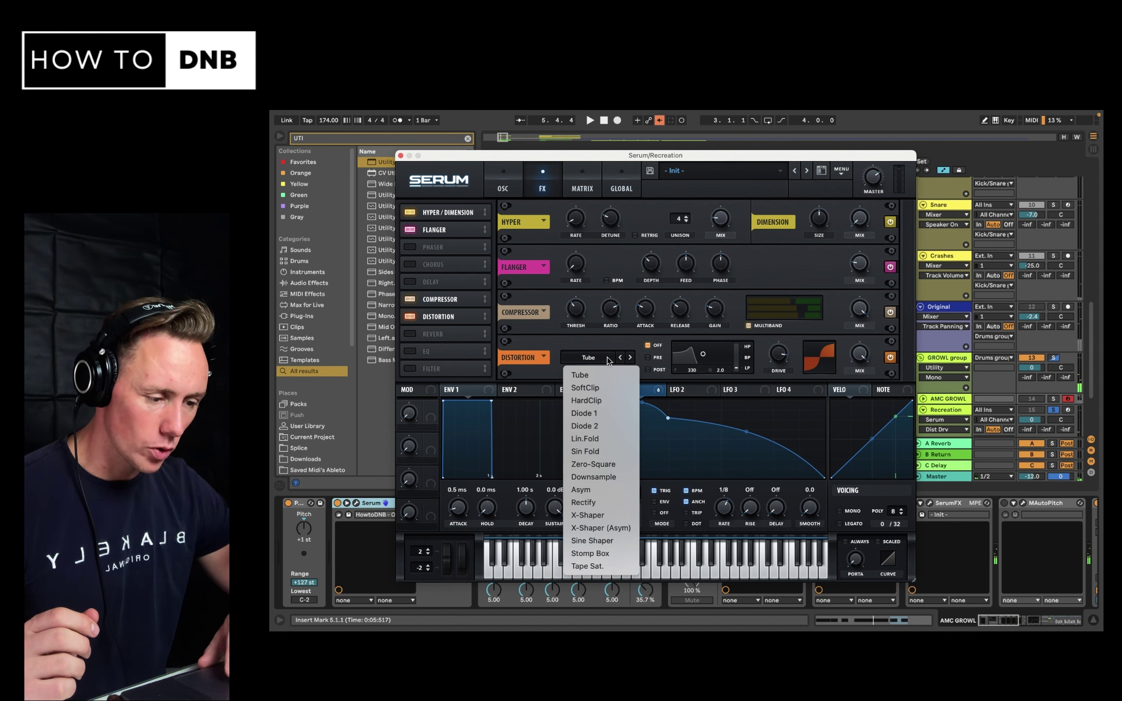
pyautogui.click(614, 476)
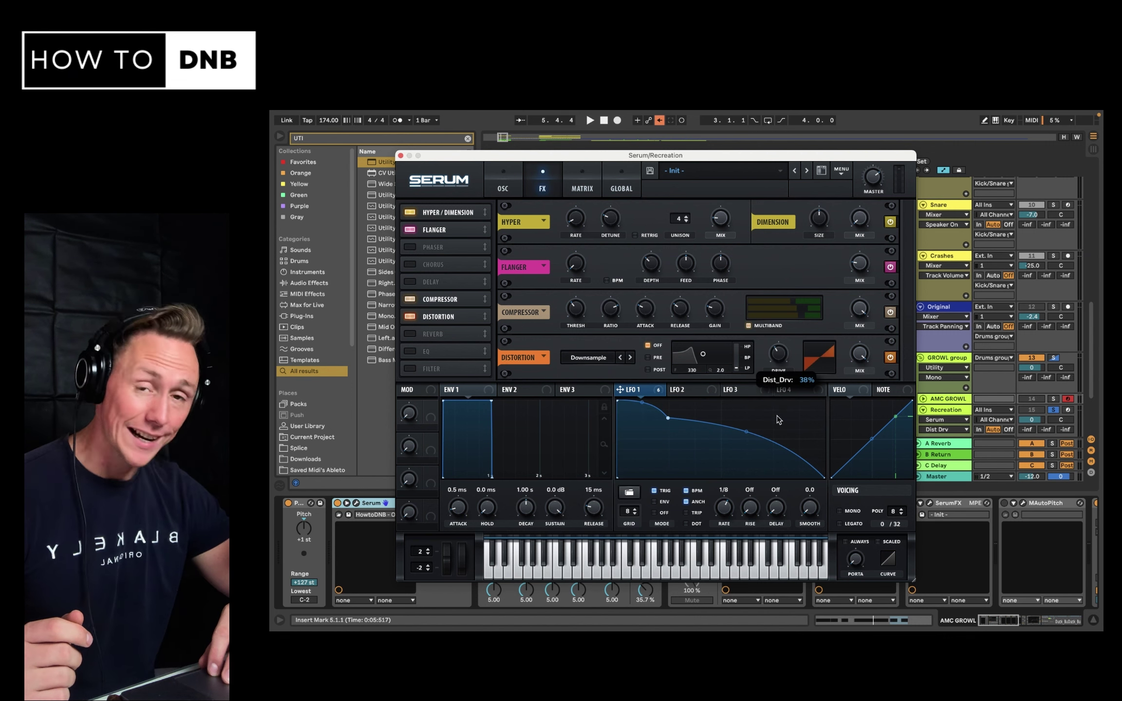
pyautogui.press('space')
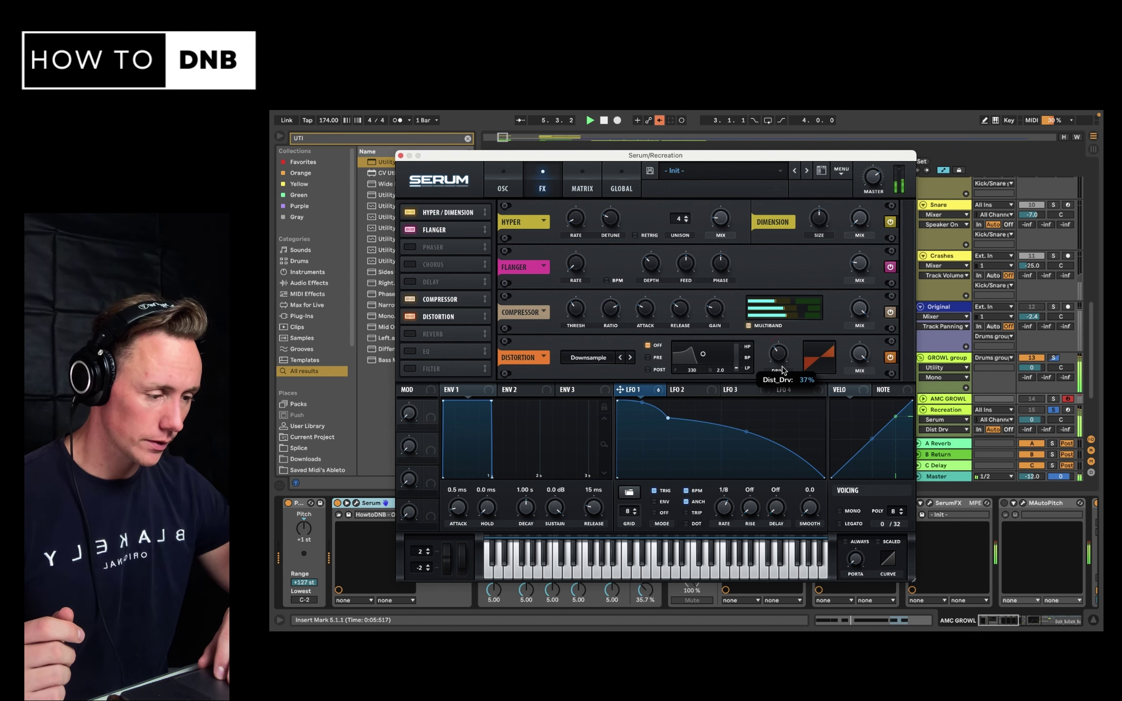
pyautogui.press('space')
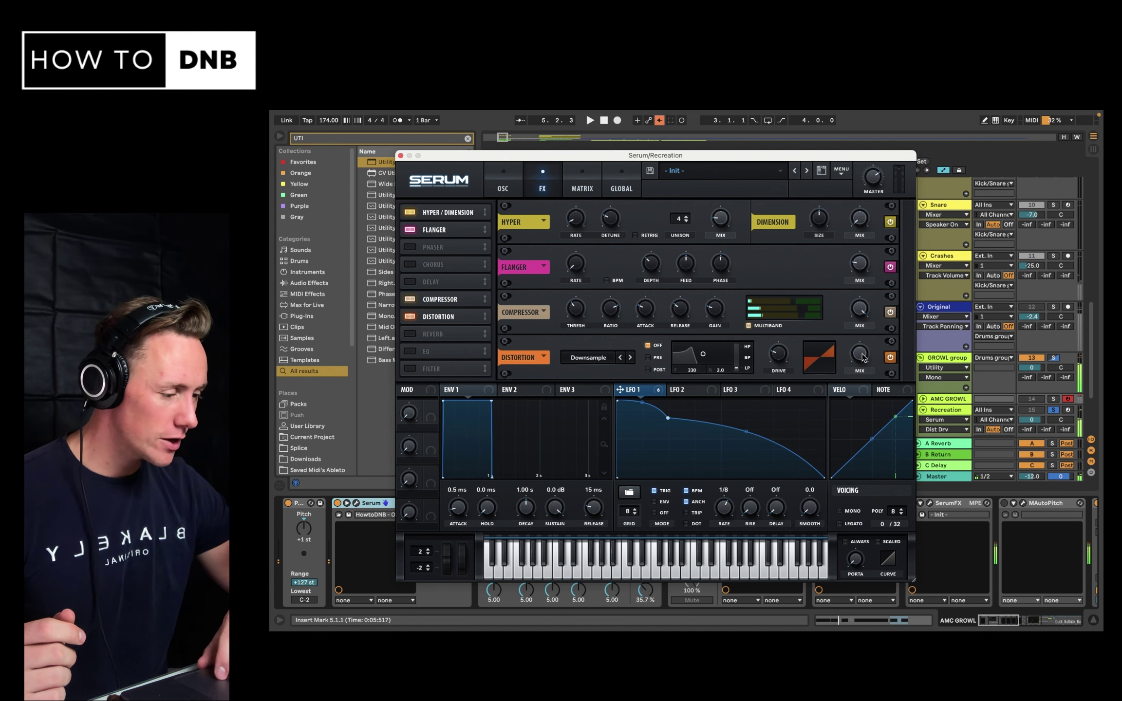
pyautogui.moveTo(863, 358)
pyautogui.mouseDown()
pyautogui.moveTo(862, 432)
pyautogui.moveTo(874, 347)
pyautogui.moveTo(866, 348)
pyautogui.mouseUp()
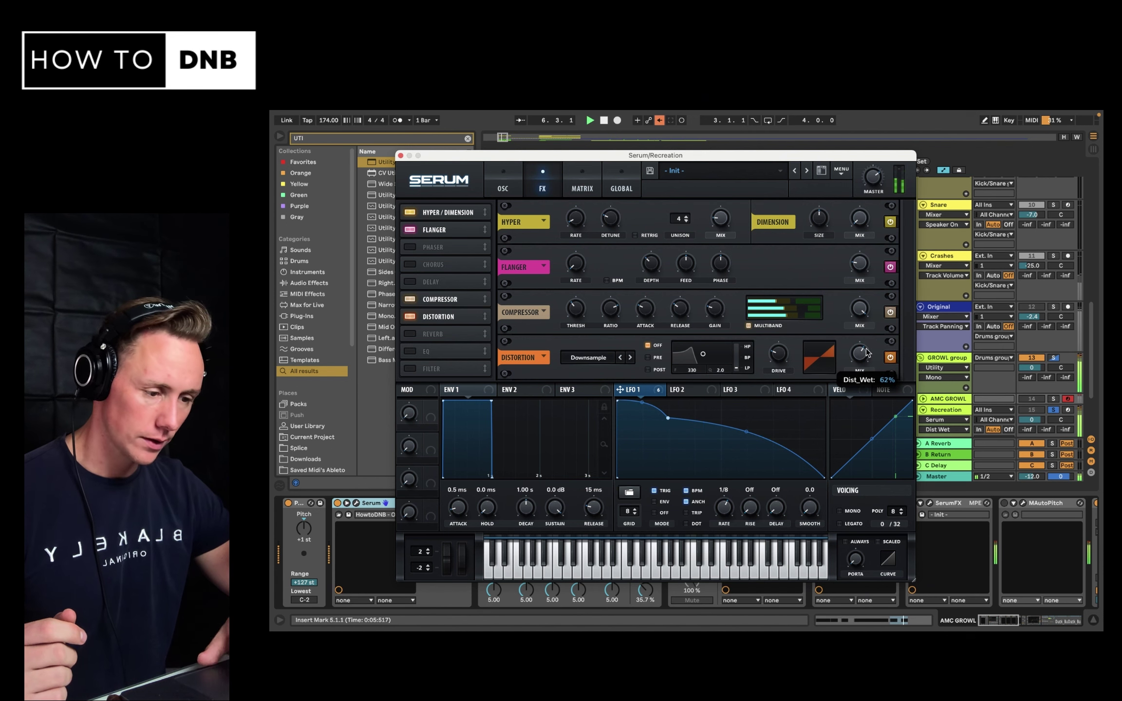
pyautogui.press('space')
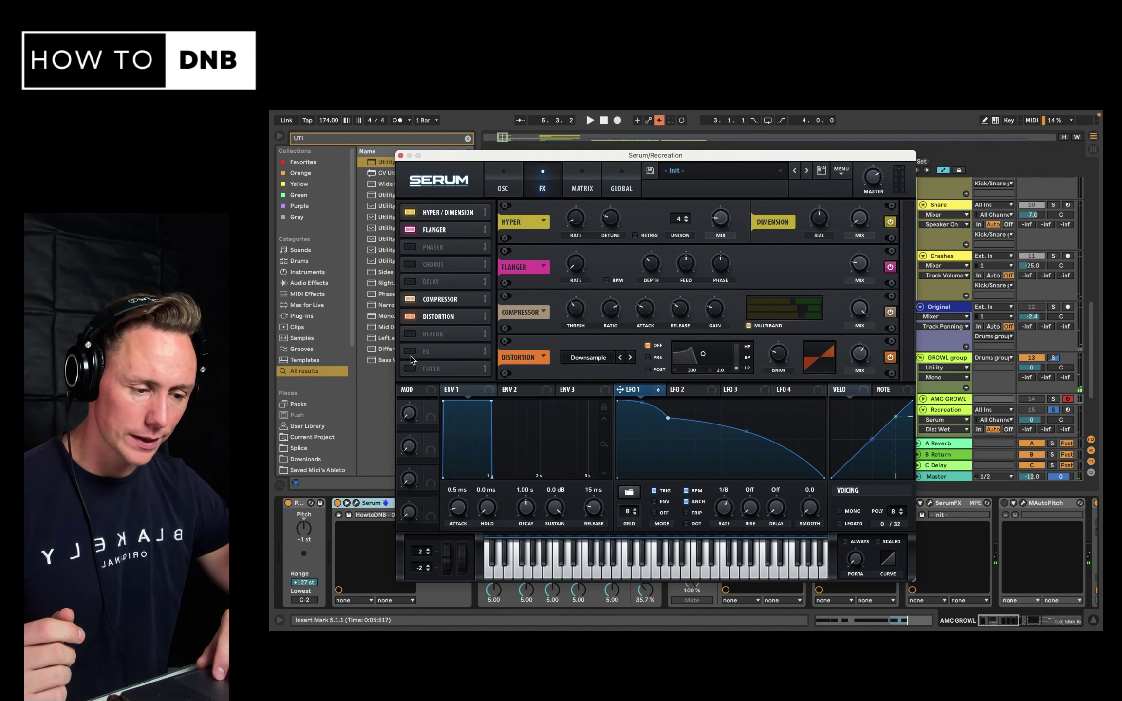
# - Enable the EQ directly after the distortion and modulate its high band's gain with LFO 1
pyautogui.click(428, 351)
pyautogui.moveTo(427, 351); pyautogui.dragTo(445, 335)
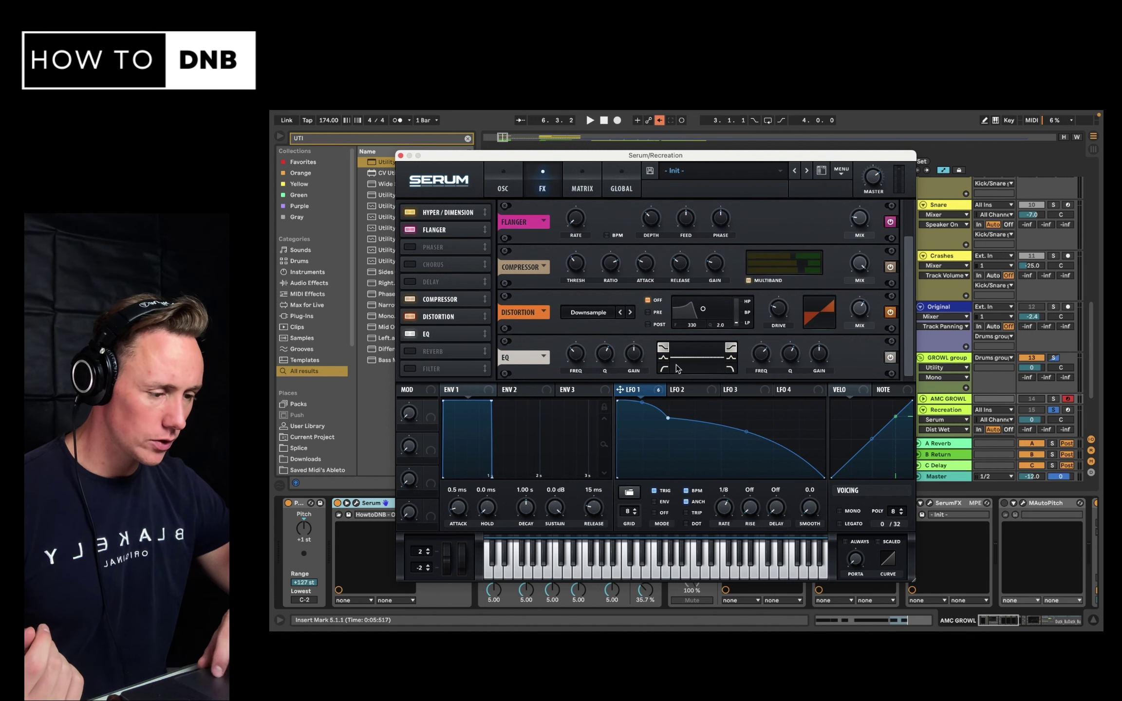
pyautogui.moveTo(623, 396); pyautogui.dragTo(765, 364)
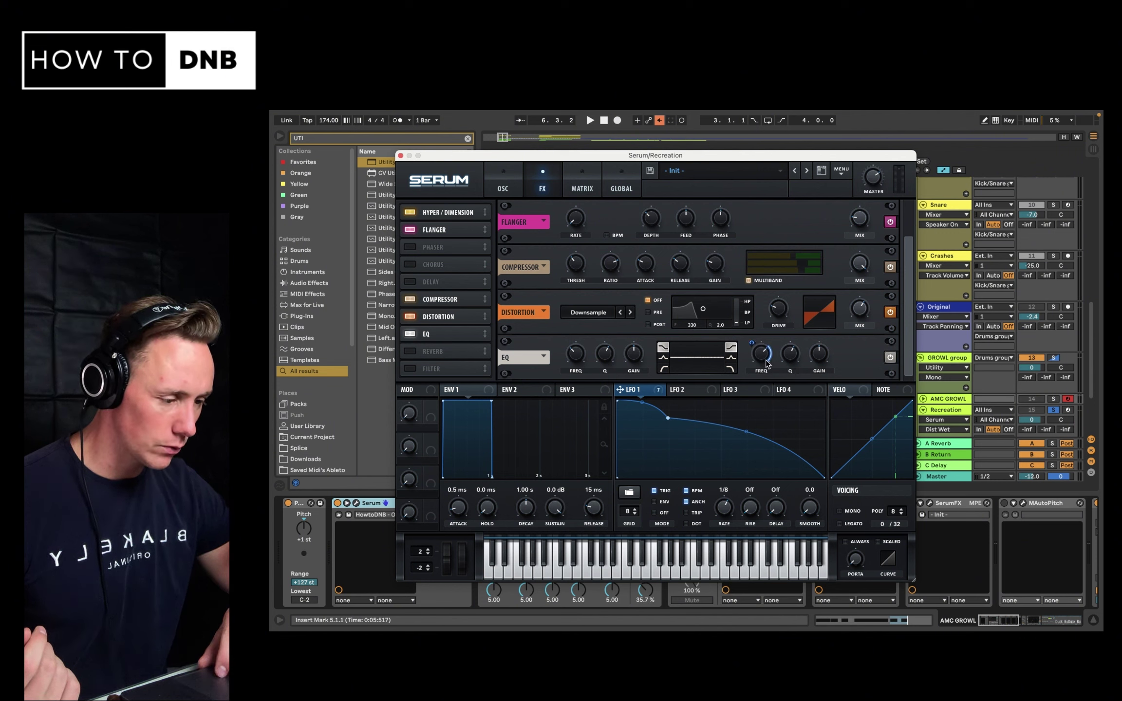
pyautogui.moveTo(646, 390); pyautogui.dragTo(818, 352)
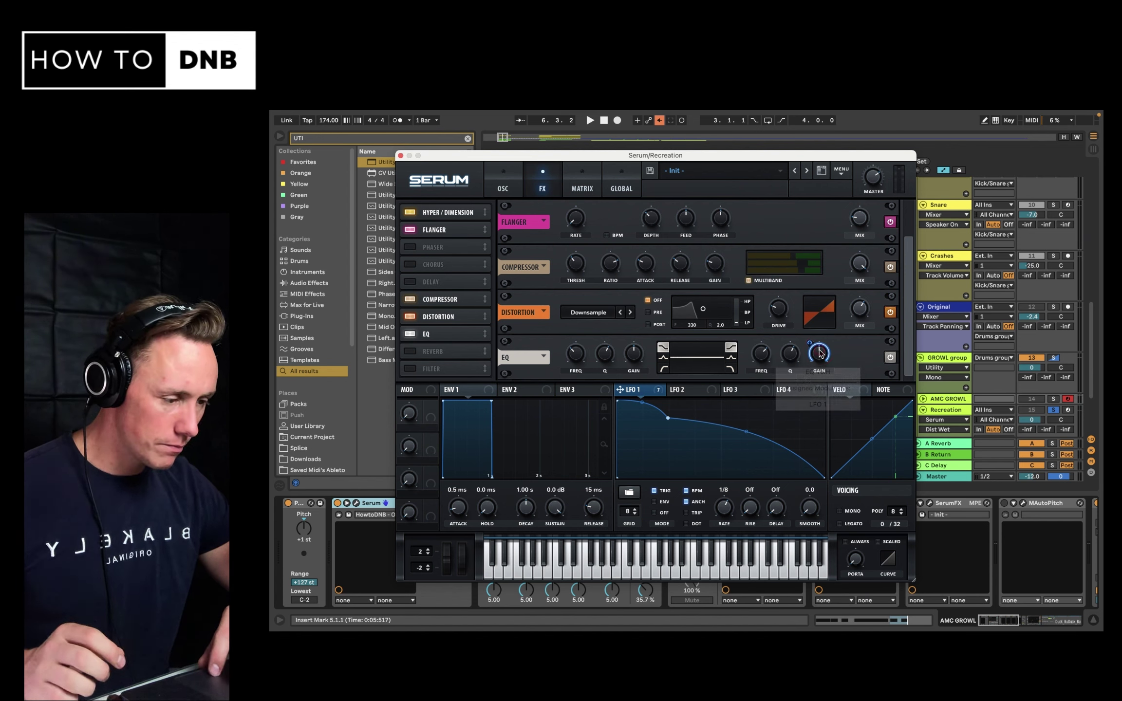
# - Adjust the EQ's high band during playback and set the LFO 1 modulation amount on its gain to 20
pyautogui.moveTo(821, 352); pyautogui.dragTo(759, 367)
pyautogui.press('space')
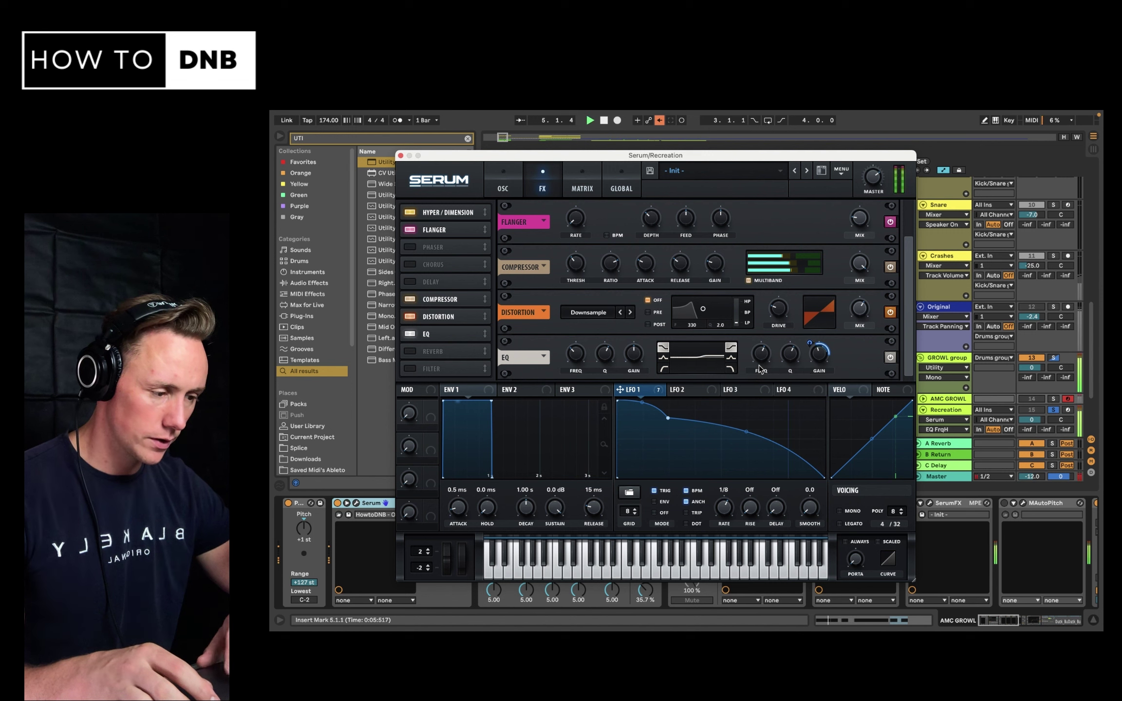
pyautogui.moveTo(809, 361); pyautogui.dragTo(810, 364)
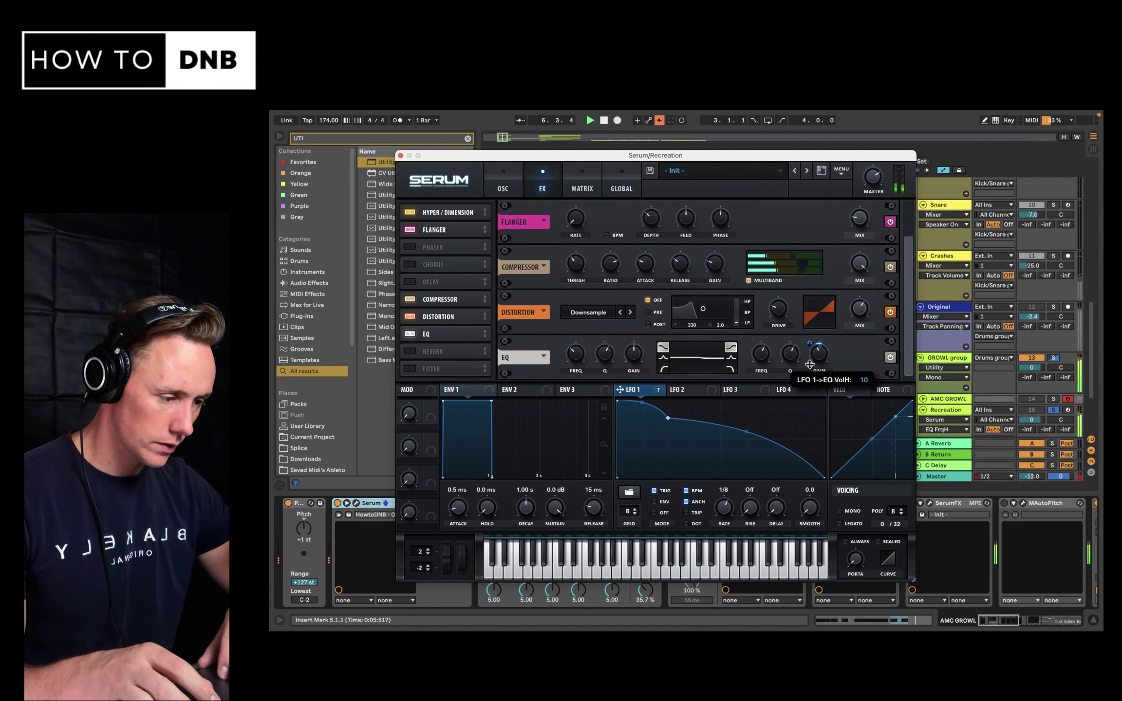
pyautogui.rightClick(810, 362)
pyautogui.click(809, 348)
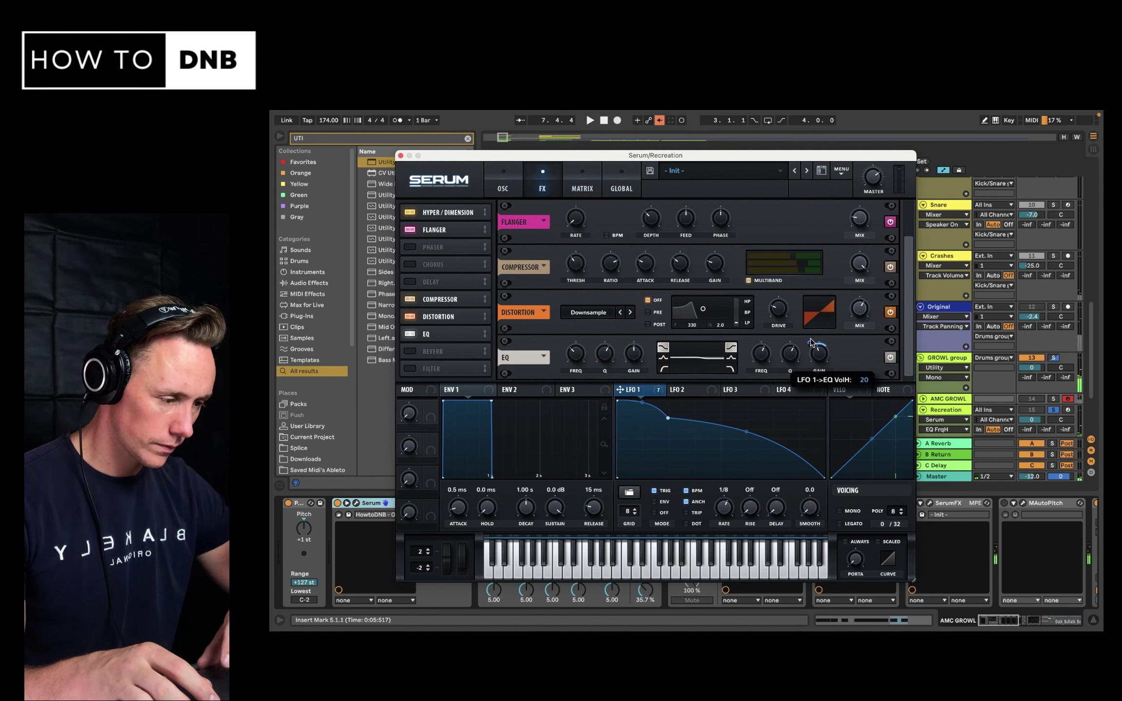
pyautogui.press('space')
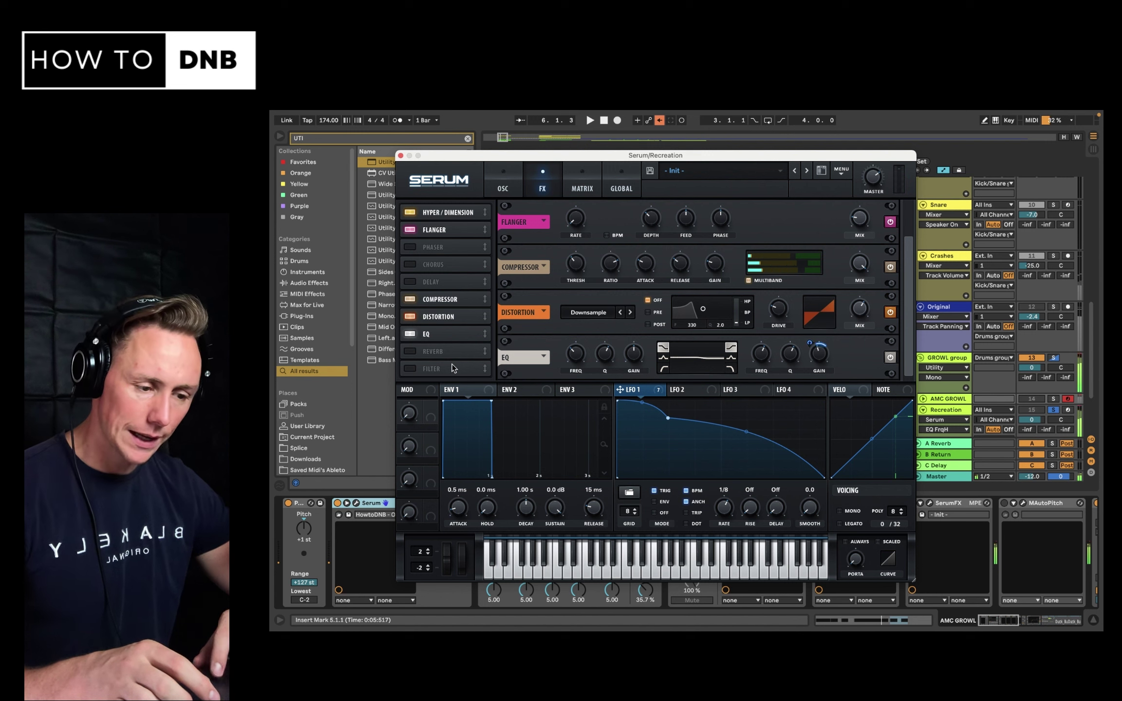
# - Move the EQ ahead of the distortion and set its high band's gain to -0.5 dB while auditioning
pyautogui.moveTo(470, 339); pyautogui.dragTo(474, 320)
pyautogui.moveTo(828, 306)
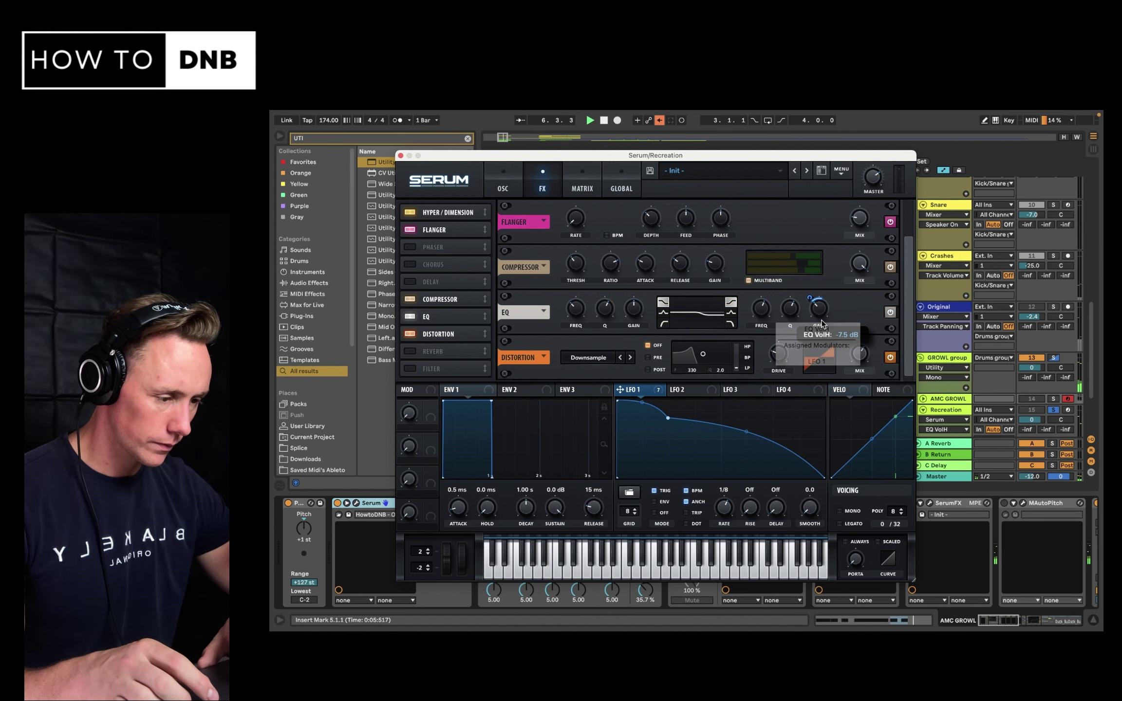
pyautogui.press('space')
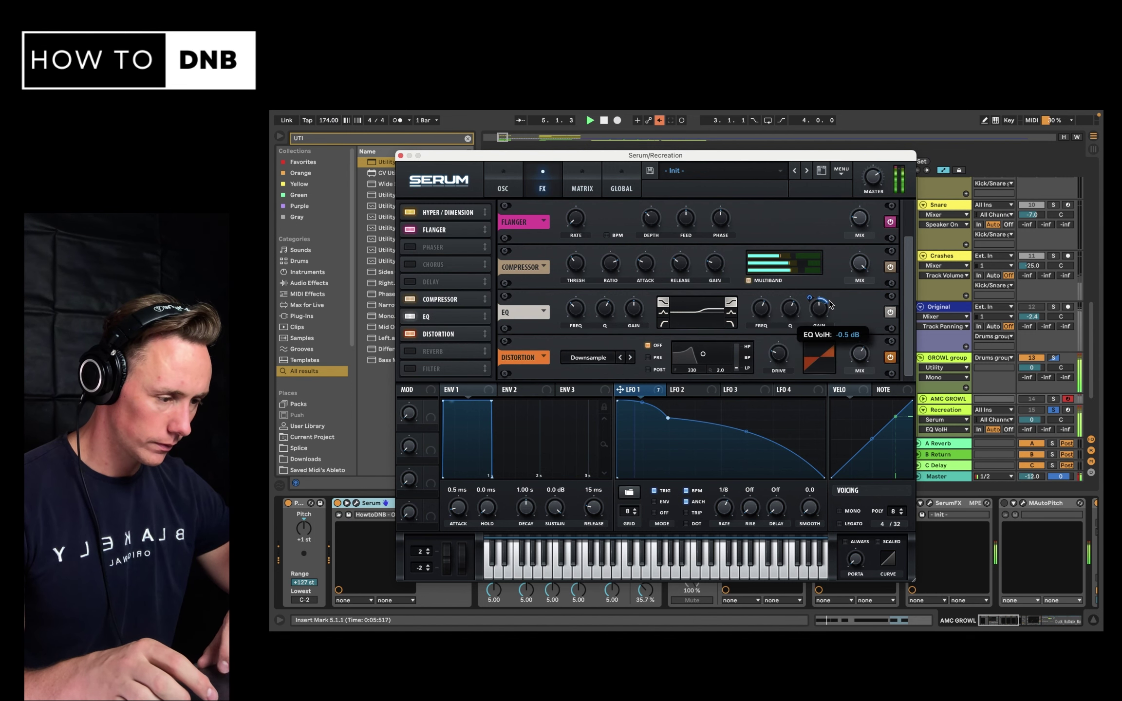
pyautogui.press('space')
pyautogui.press('space')
# - Fine-tune the frequency of the EQ's high band and audition the bass
pyautogui.moveTo(762, 311)
pyautogui.mouseDown()
pyautogui.moveTo(756, 331)
pyautogui.moveTo(771, 305)
pyautogui.mouseUp()
pyautogui.press('space')
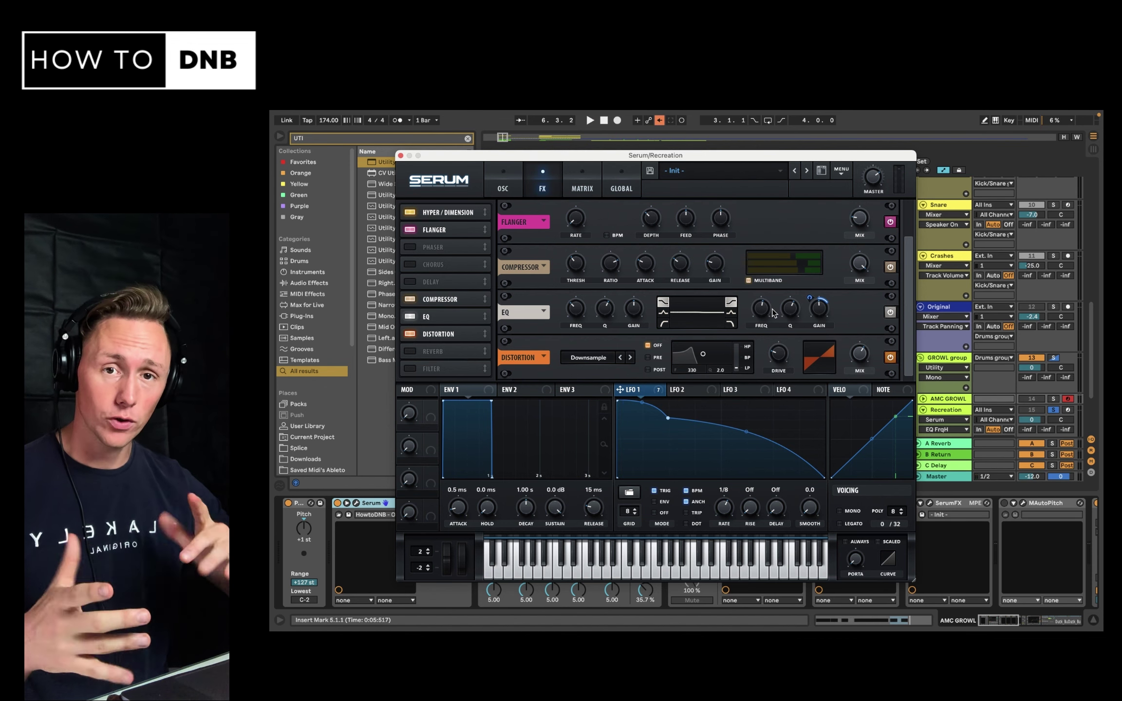
pyautogui.press('space')
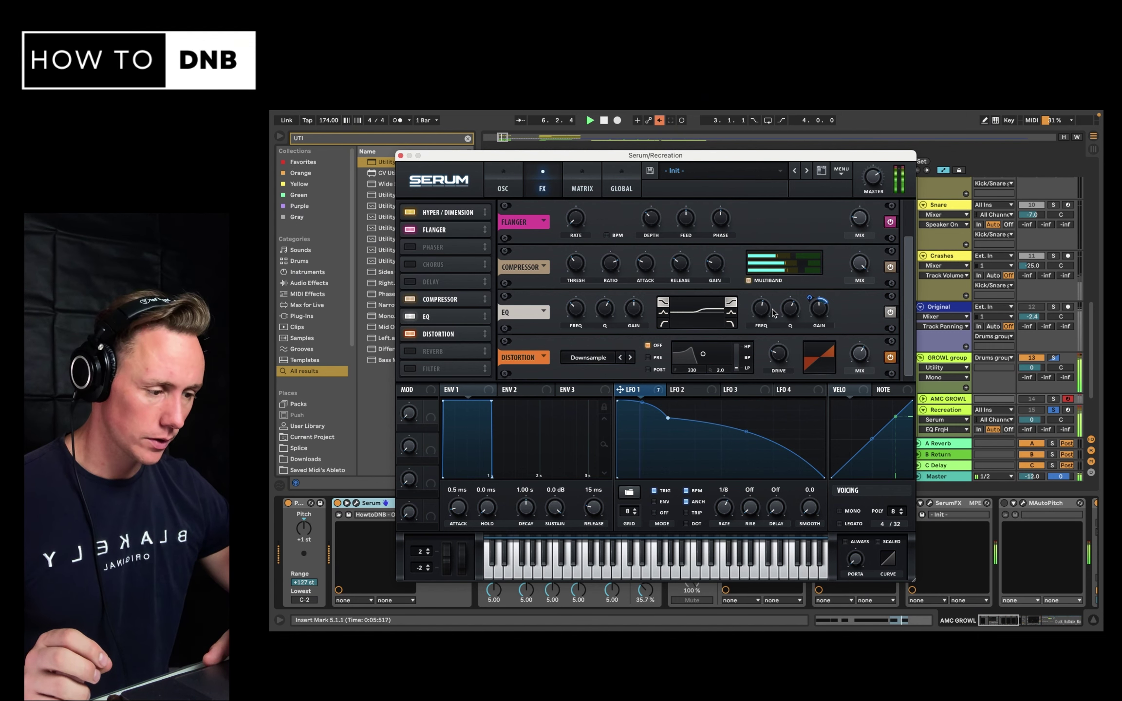
# - Lower the distortion's mix to 39% and audition the bass
pyautogui.press('space')
pyautogui.moveTo(858, 353); pyautogui.dragTo(860, 373)
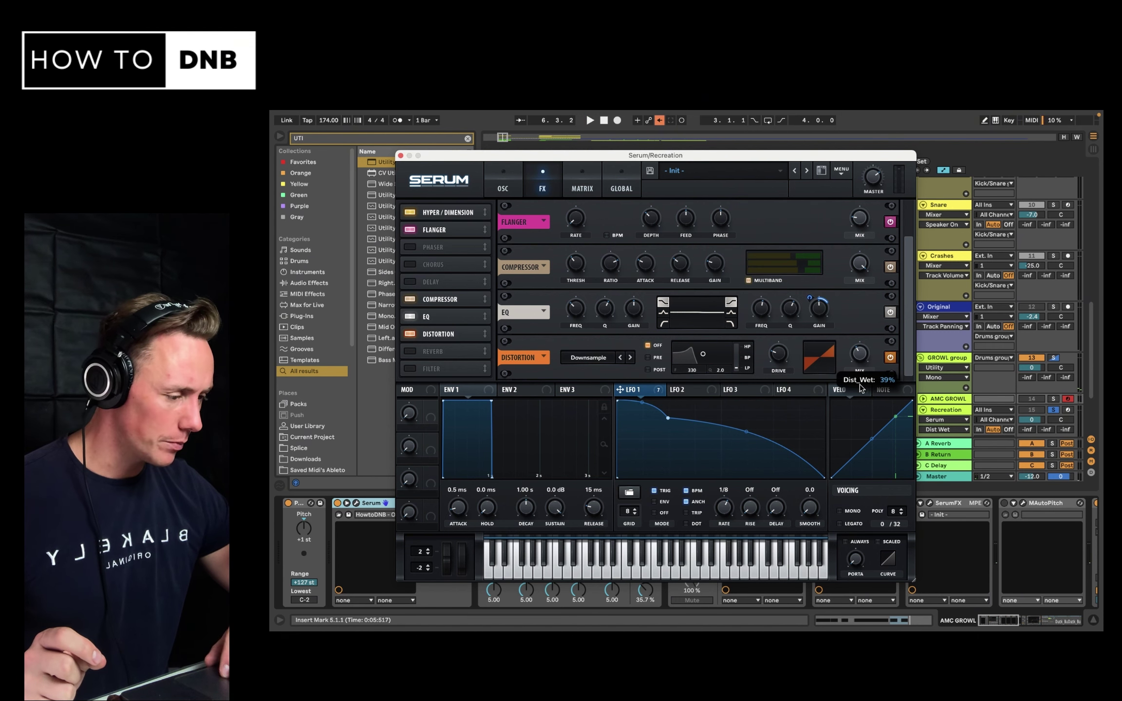
pyautogui.press('space')
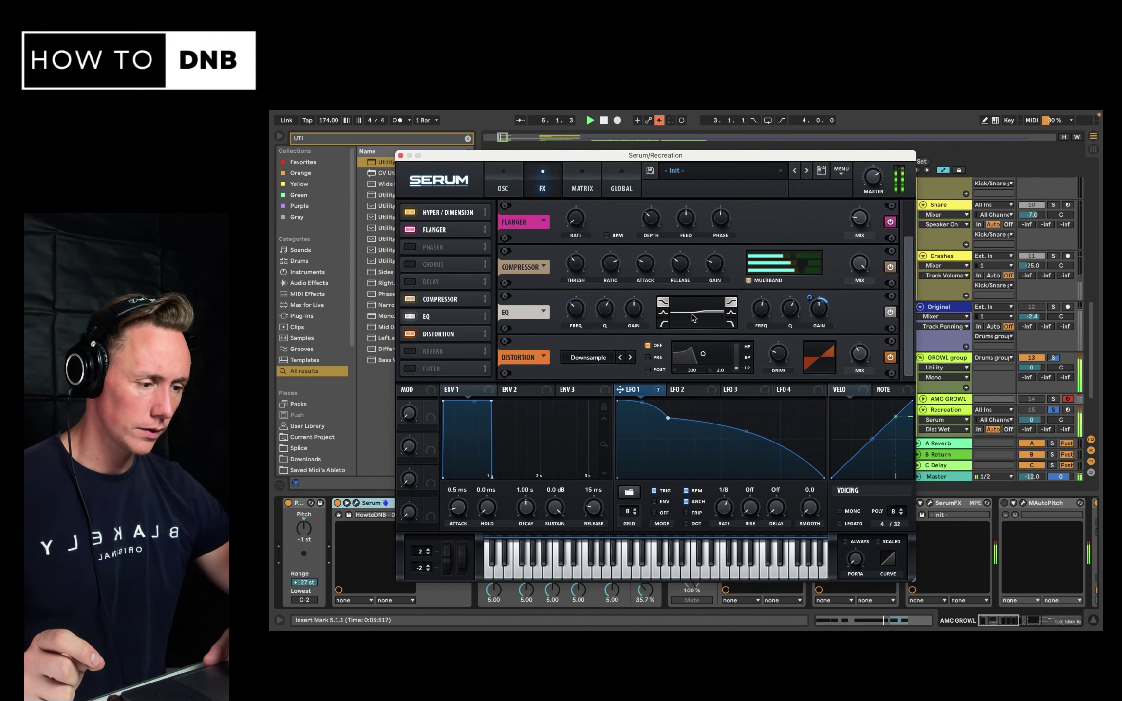
pyautogui.press('space')
# - Enable the effects filter directly after the distortion and set its type to Combs
pyautogui.click(413, 368)
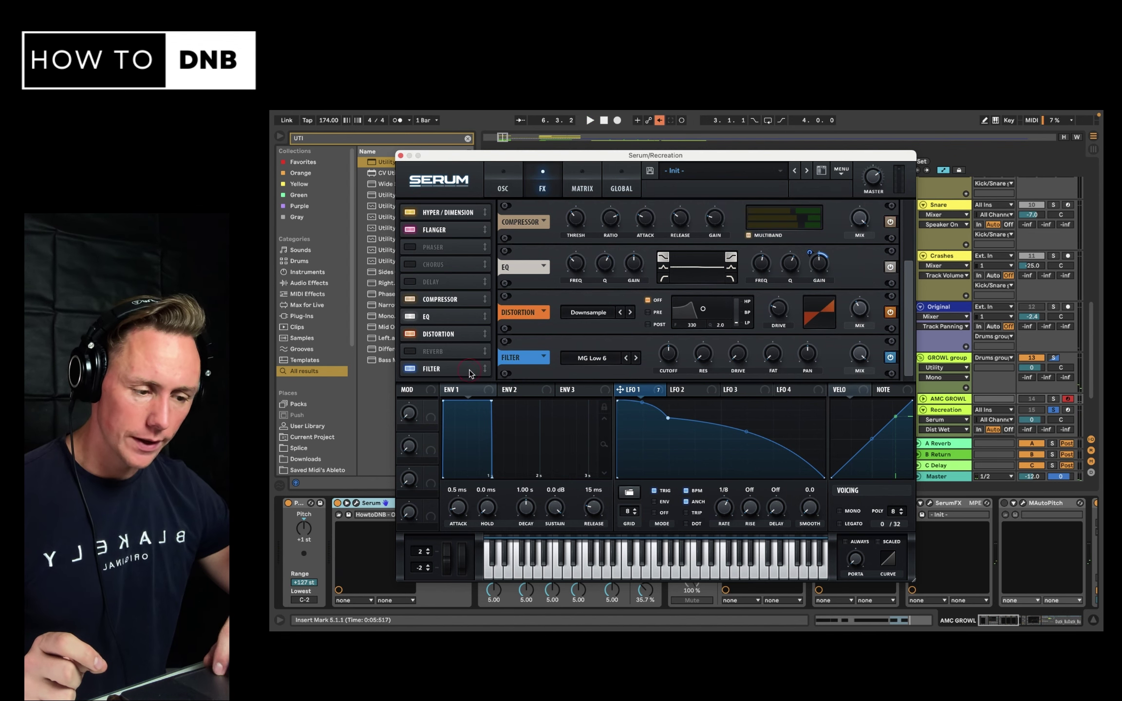
pyautogui.moveTo(470, 373); pyautogui.dragTo(471, 351)
pyautogui.click(613, 351)
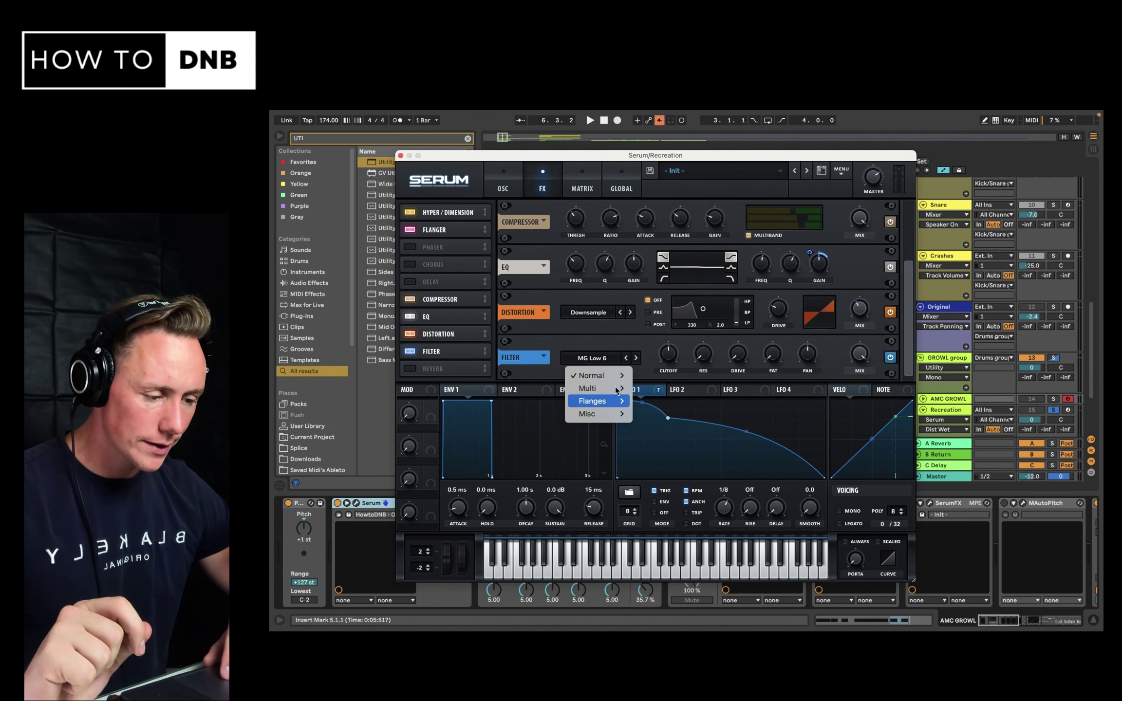
pyautogui.moveTo(616, 388)
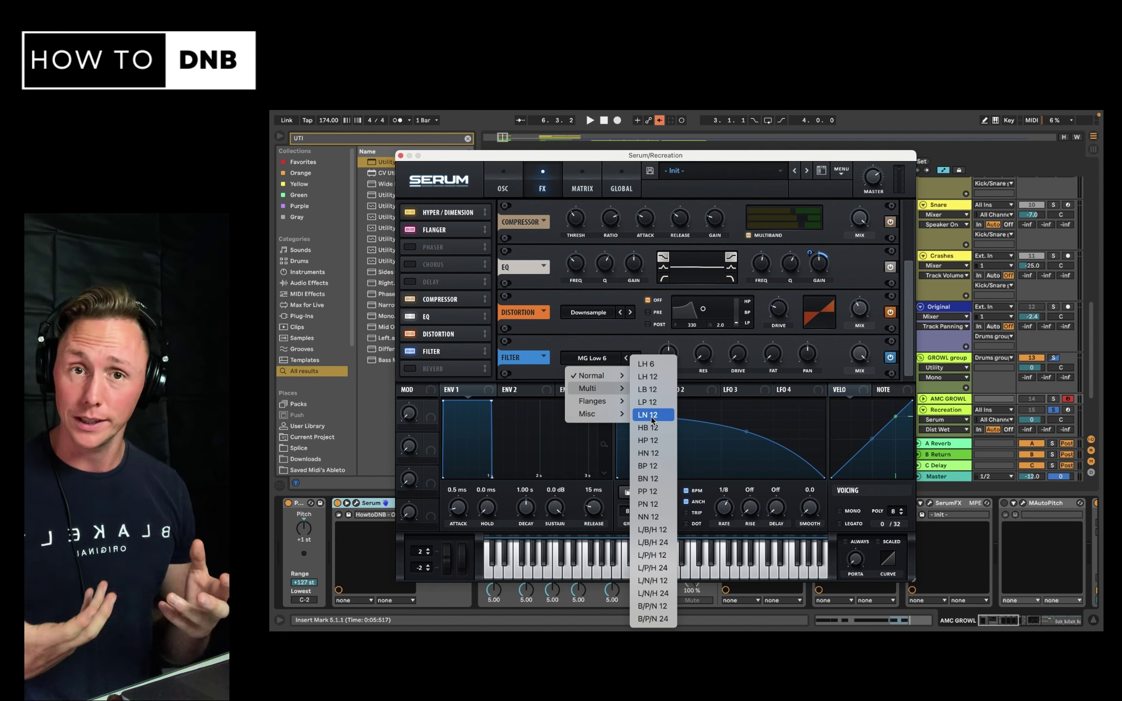
pyautogui.moveTo(605, 413)
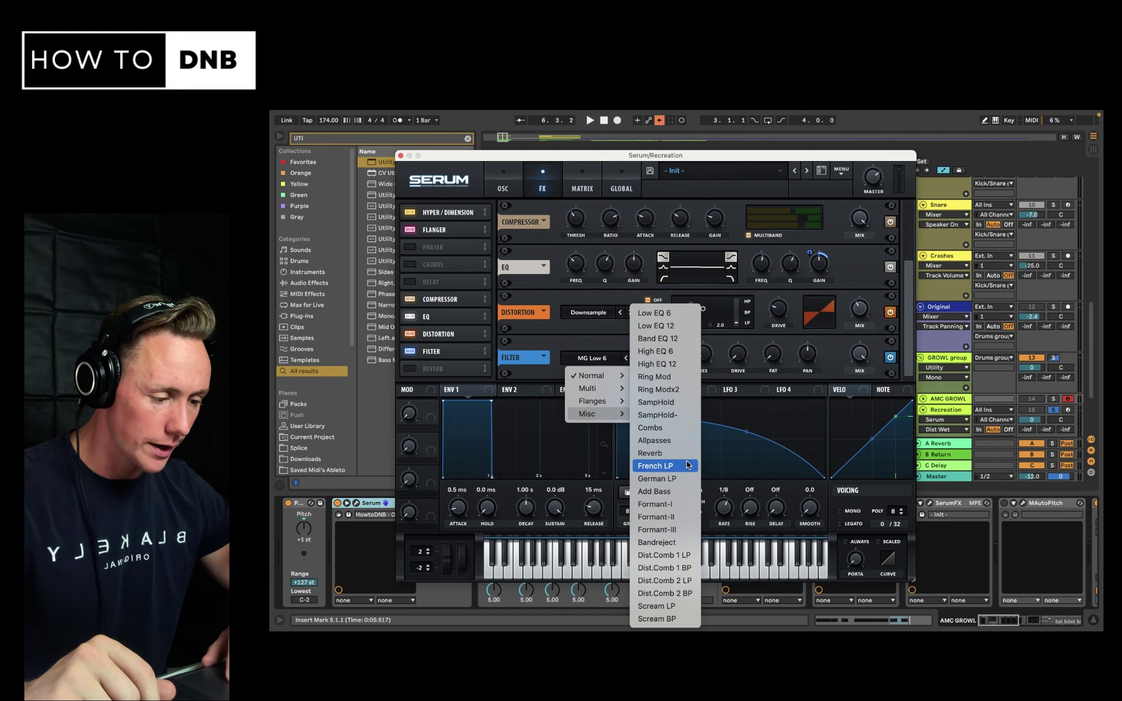
pyautogui.click(680, 427)
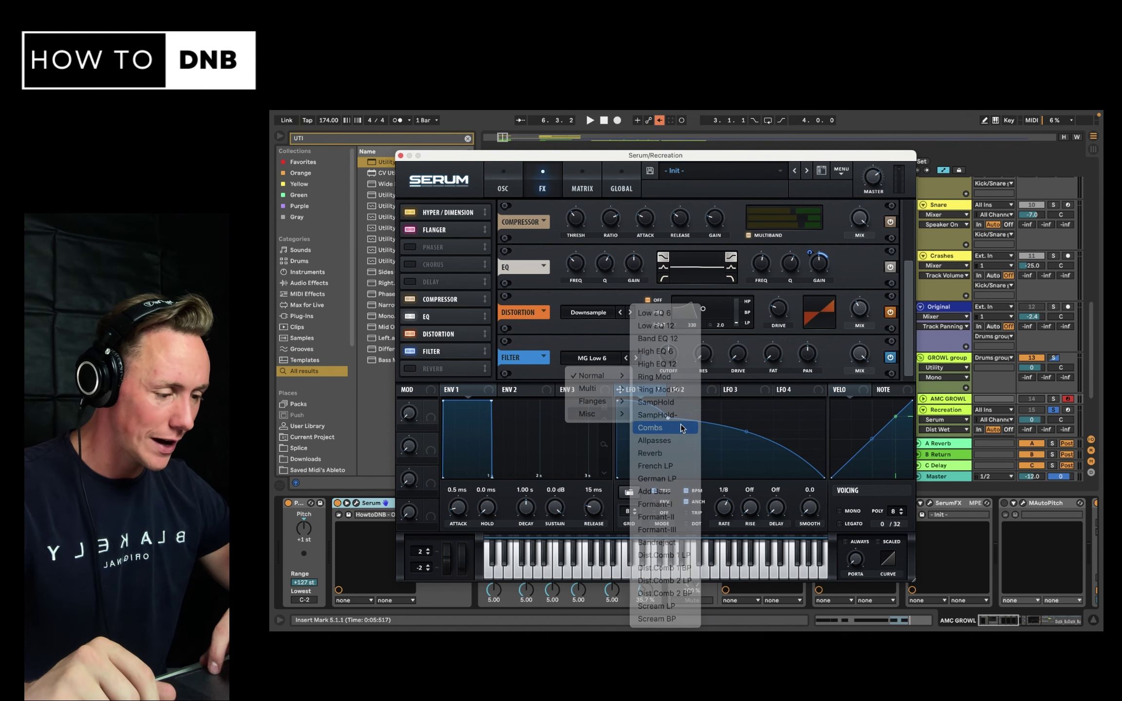
# - Modulate the comb filter's cutoff with LFO 1 and compare the bass before and after
pyautogui.click(501, 188)
pyautogui.click(537, 189)
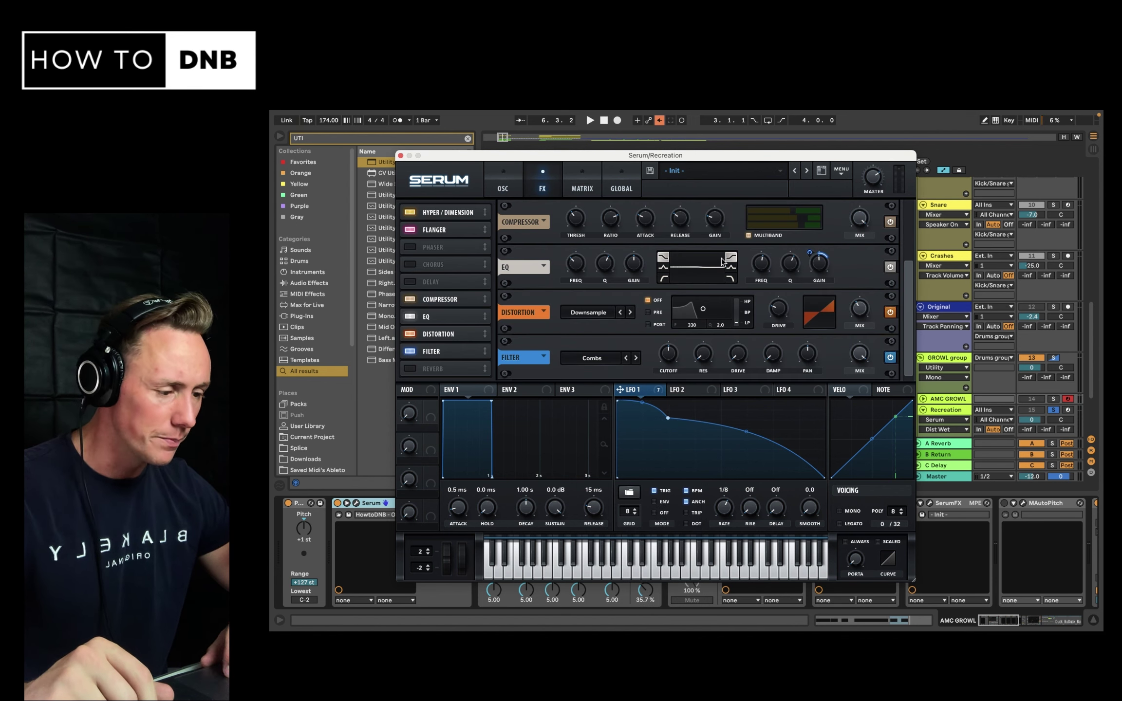
pyautogui.press('space')
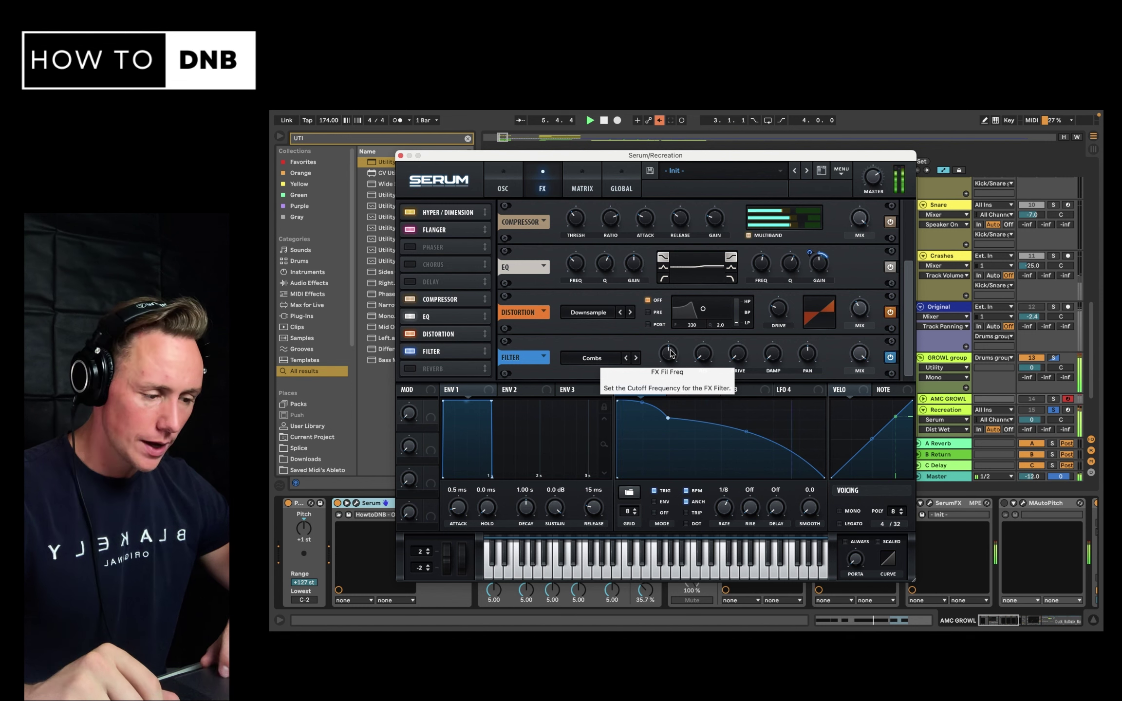
pyautogui.press('space')
pyautogui.moveTo(634, 394); pyautogui.dragTo(674, 357)
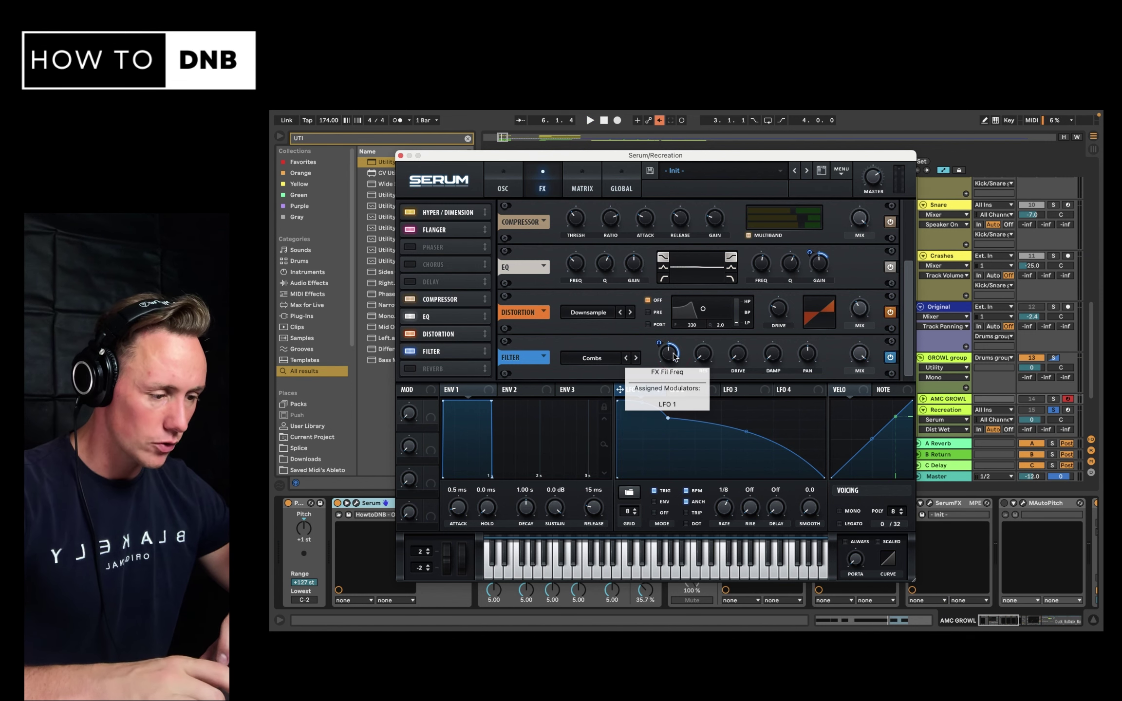
pyautogui.press('space')
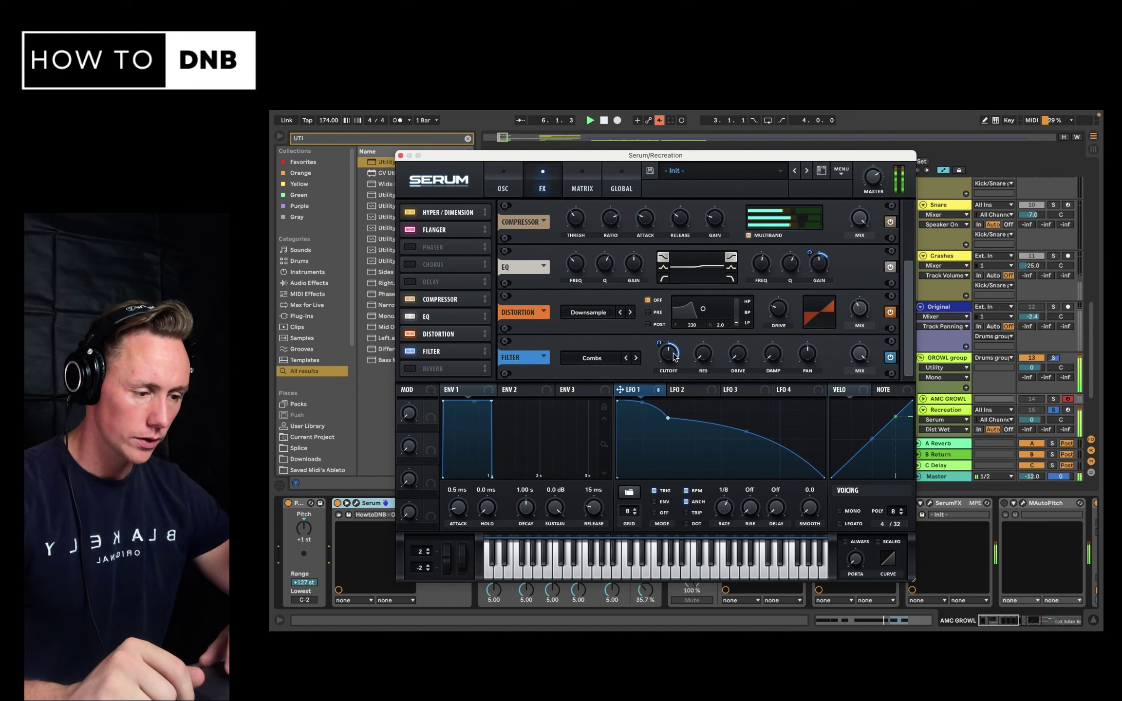
pyautogui.press('space')
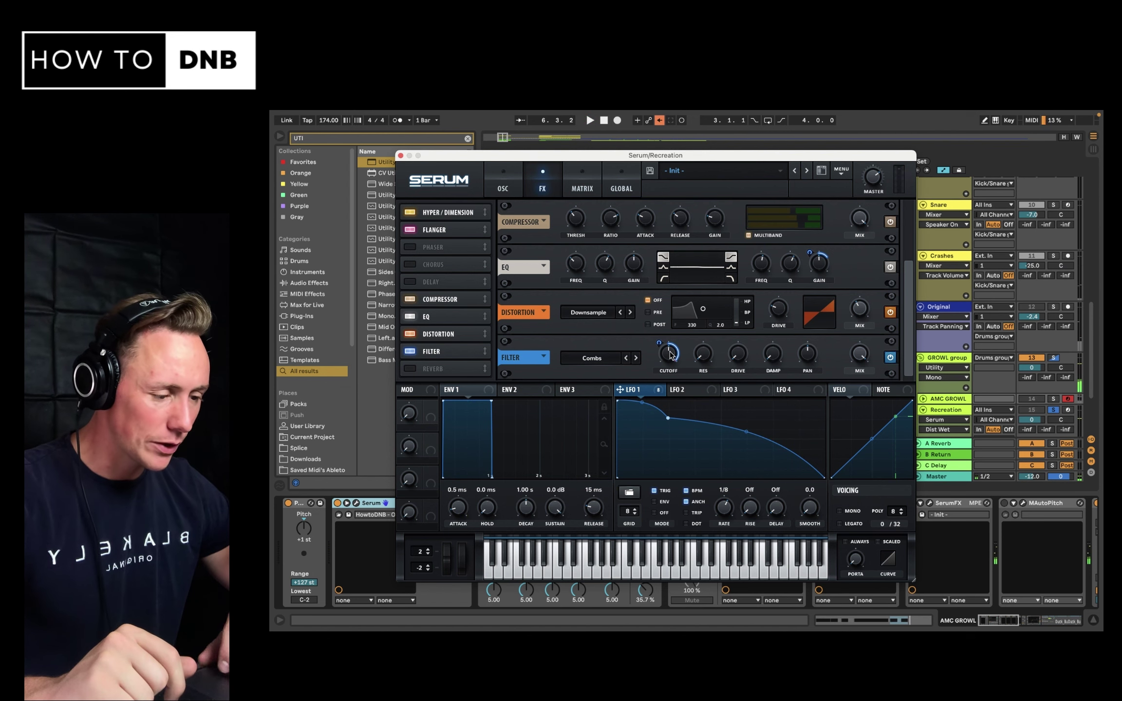
# - Adjust the comb filter's drive and audition the bass
pyautogui.click(670, 352)
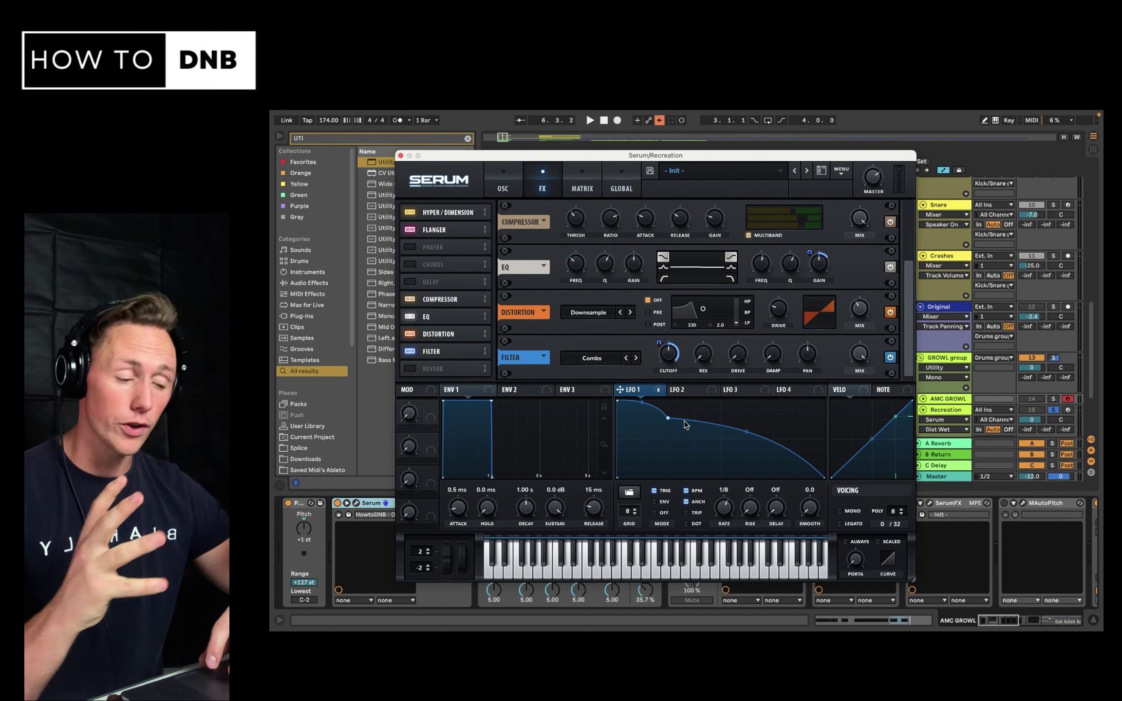
pyautogui.click(705, 343)
pyautogui.moveTo(705, 341); pyautogui.dragTo(750, 340)
pyautogui.press('space')
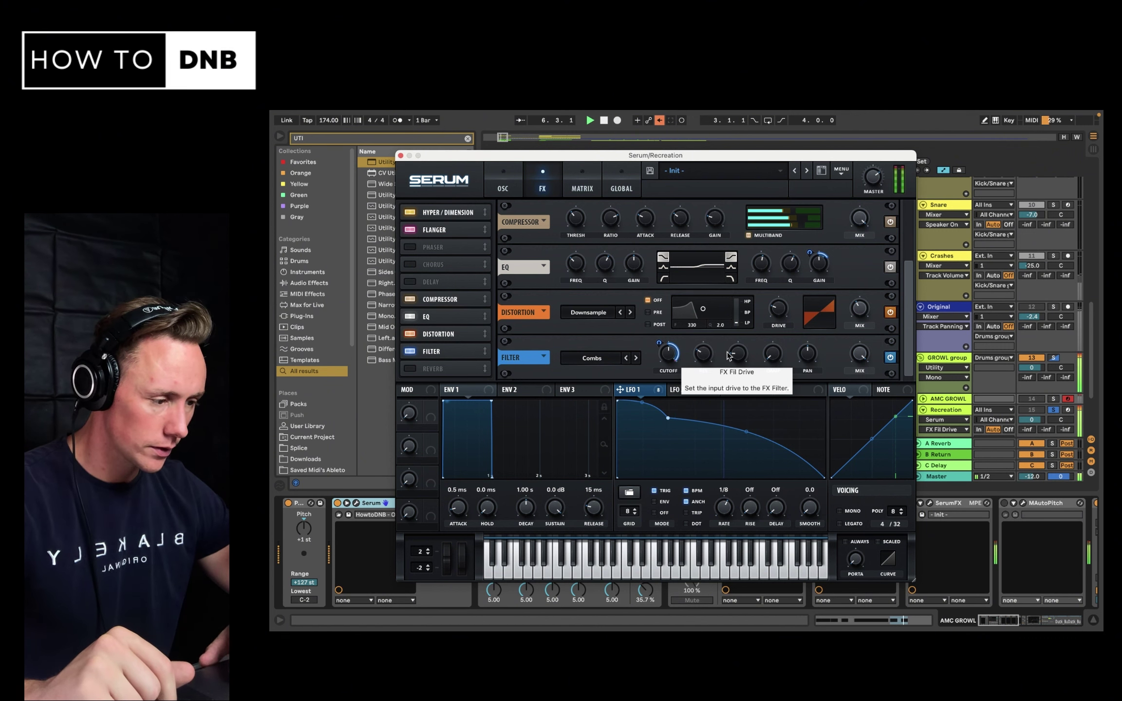
pyautogui.press('space')
# - Set the compressor's gain to 3.7 dB and reduce the comb filter's mix
pyautogui.click(715, 232)
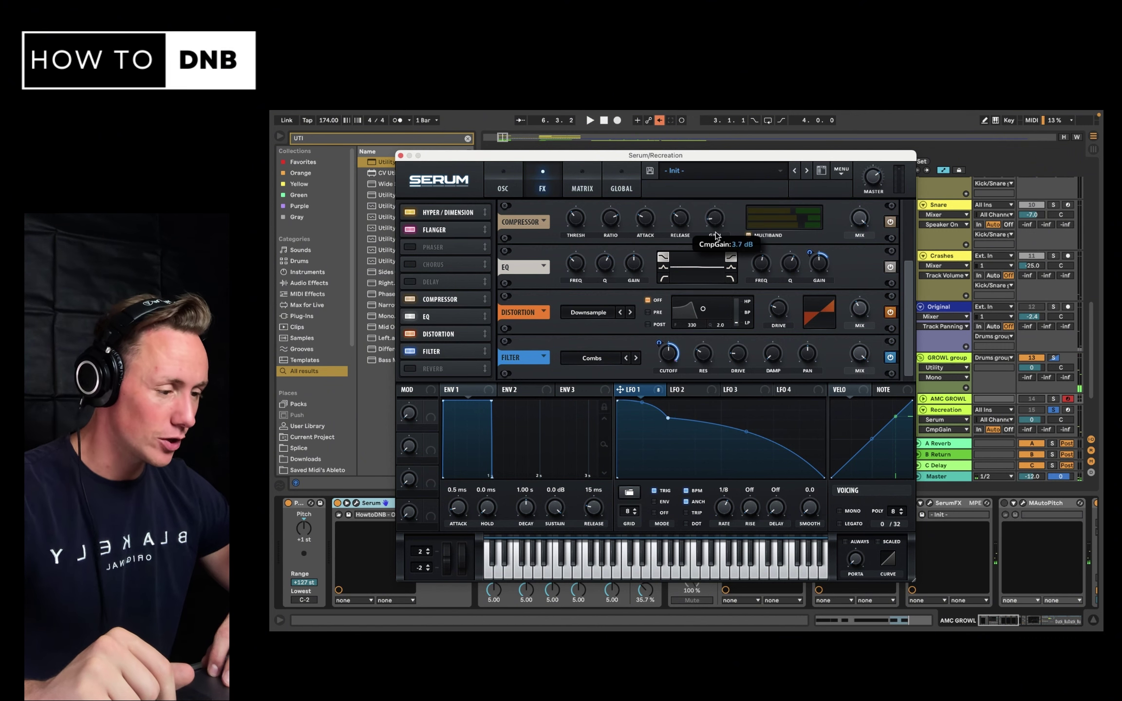
pyautogui.press('space')
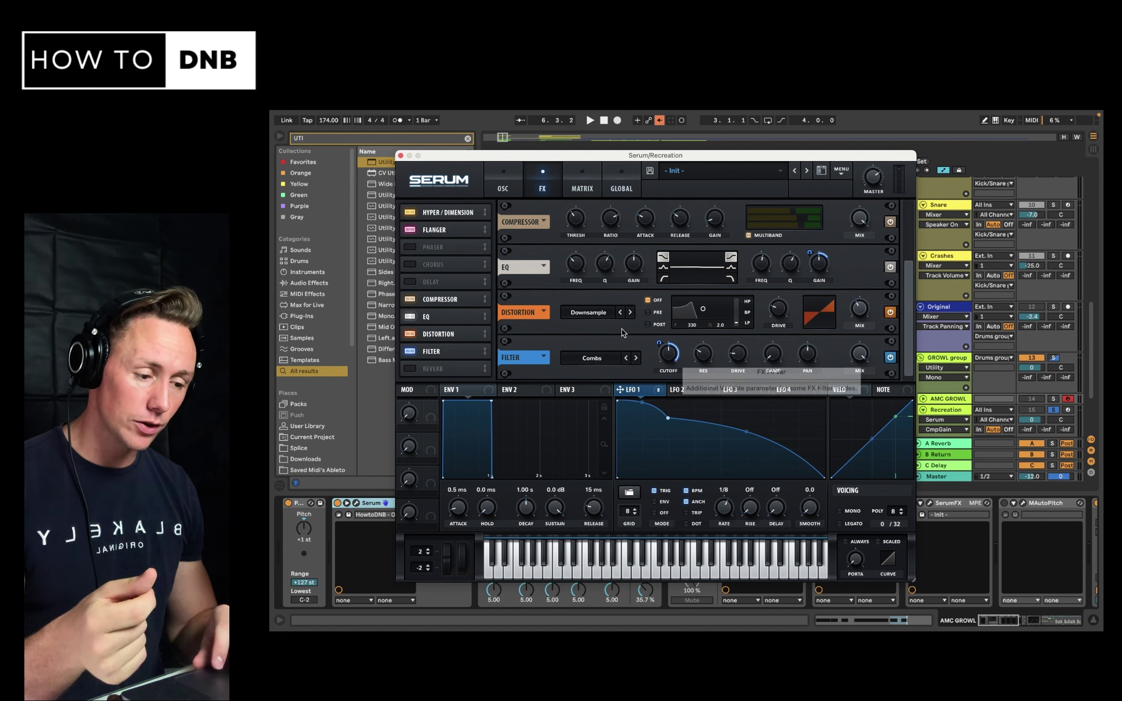
pyautogui.moveTo(859, 354); pyautogui.dragTo(860, 388)
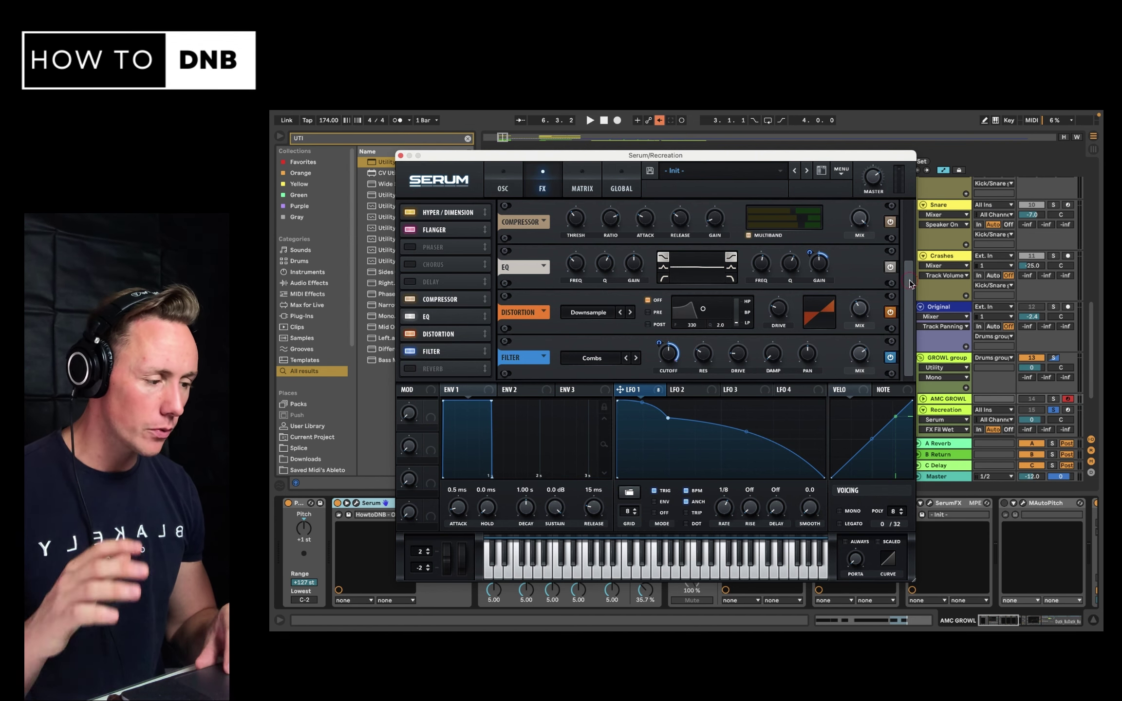
# - Review the effects chain from the hyper down to the filter and audition the bass
pyautogui.moveTo(909, 284); pyautogui.dragTo(909, 223)
pyautogui.scroll(-2, 904, 231)
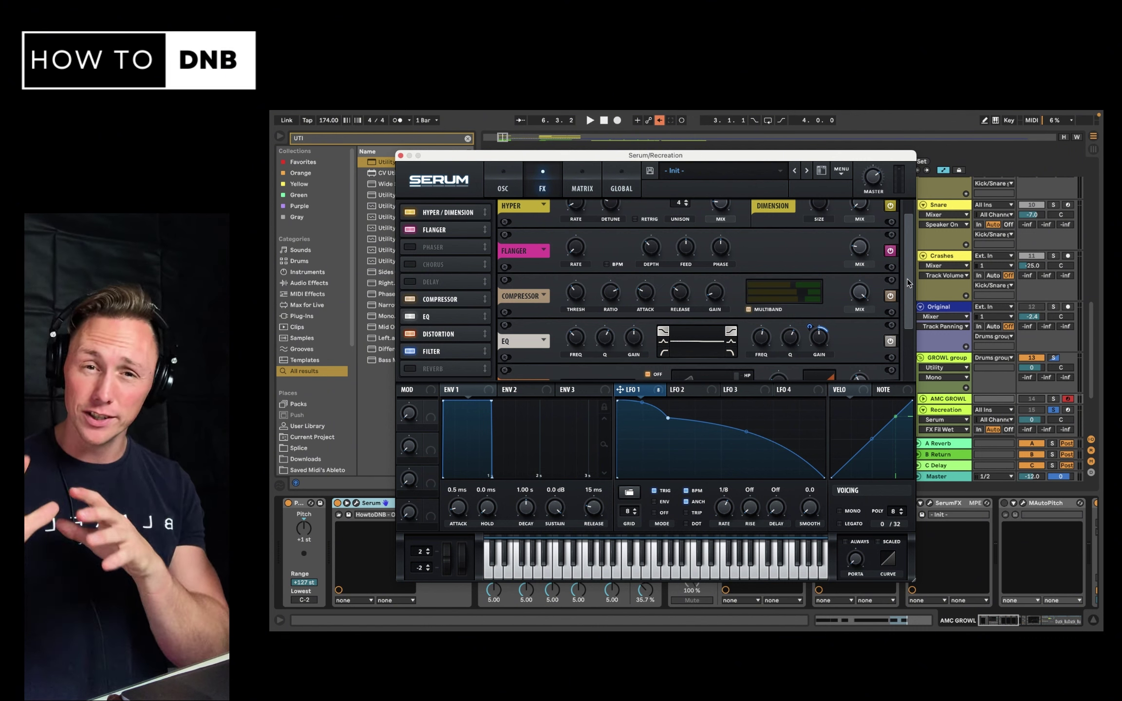
pyautogui.moveTo(906, 279); pyautogui.dragTo(909, 336)
pyautogui.press('space')
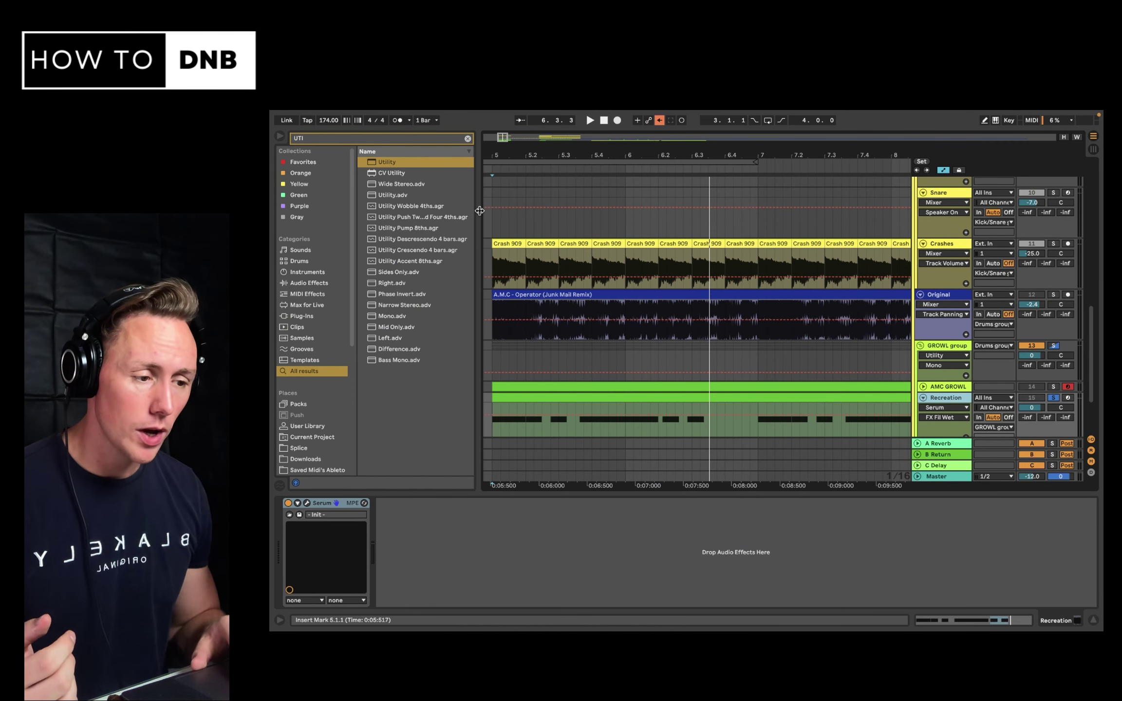
# - Find the Amp effect in the browser and add it after Serum on the Recreation track
pyautogui.click(468, 138)
pyautogui.write('amp')
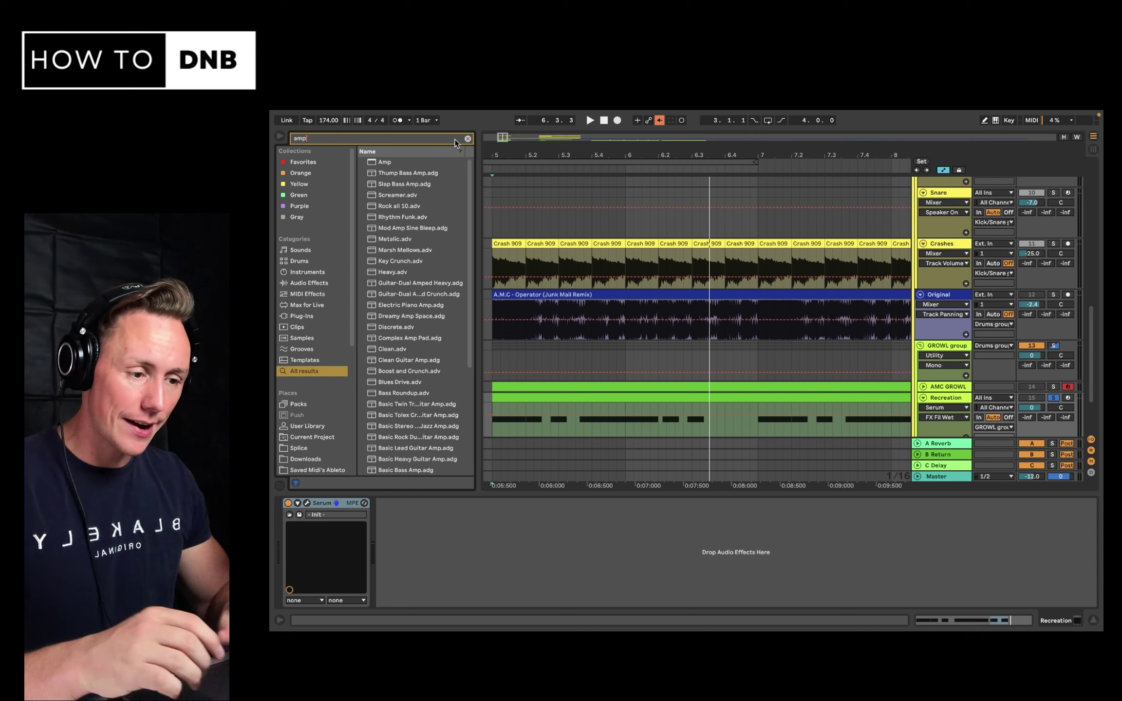
pyautogui.moveTo(402, 163); pyautogui.dragTo(374, 484)
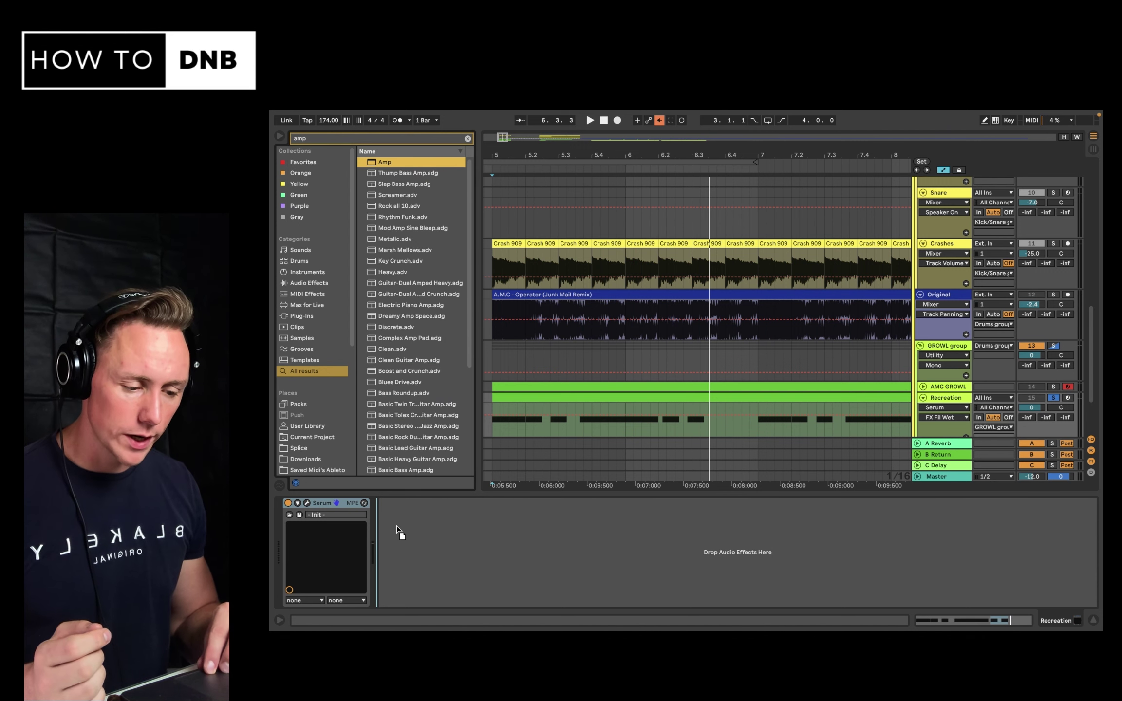
pyautogui.moveTo(396, 526); pyautogui.dragTo(395, 525)
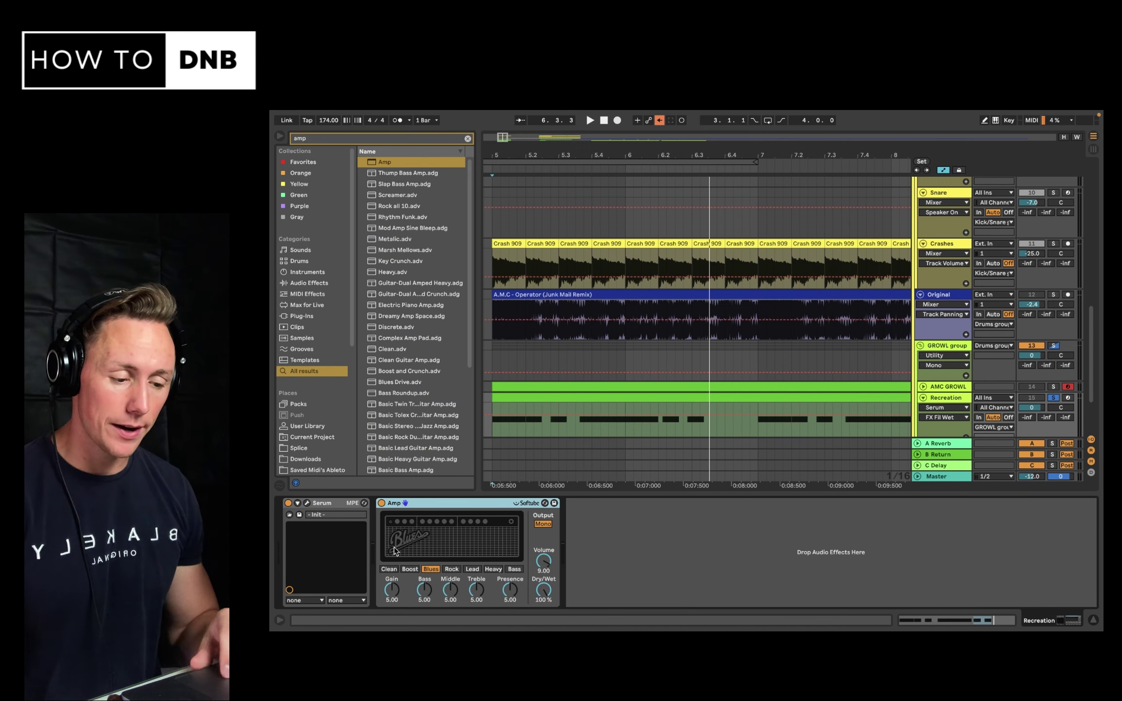
# - Set the Amp to the Clean model with 29.4% dry/wet and audition the bass
pyautogui.click(388, 569)
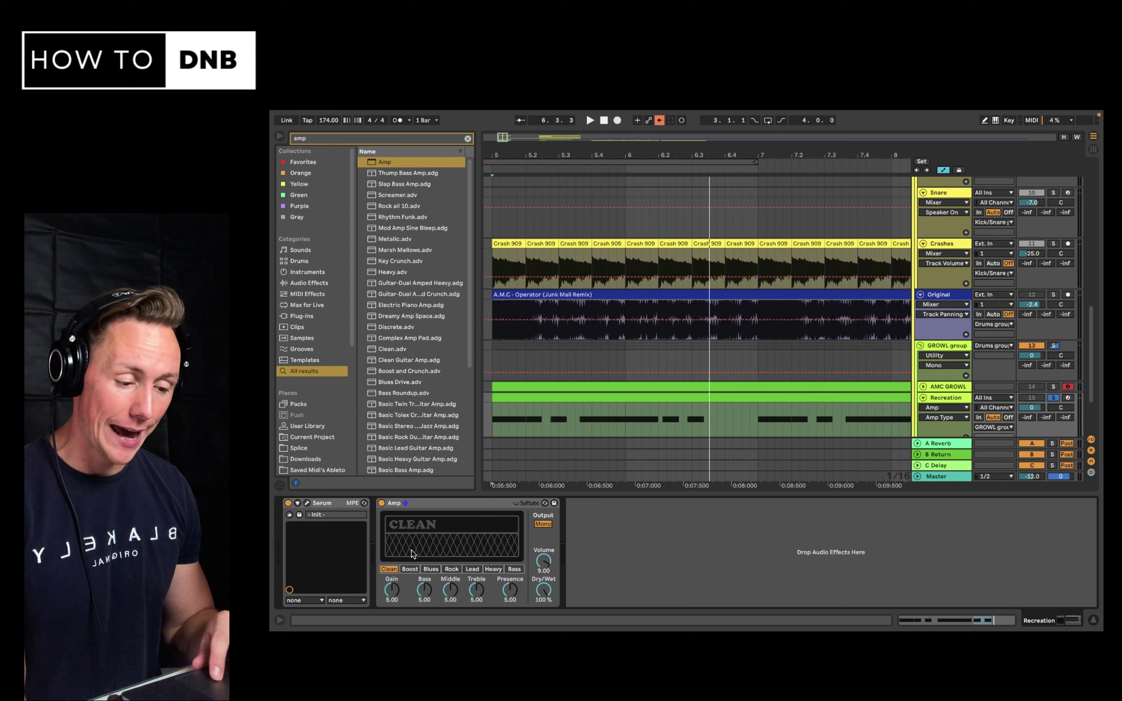
pyautogui.click(544, 590)
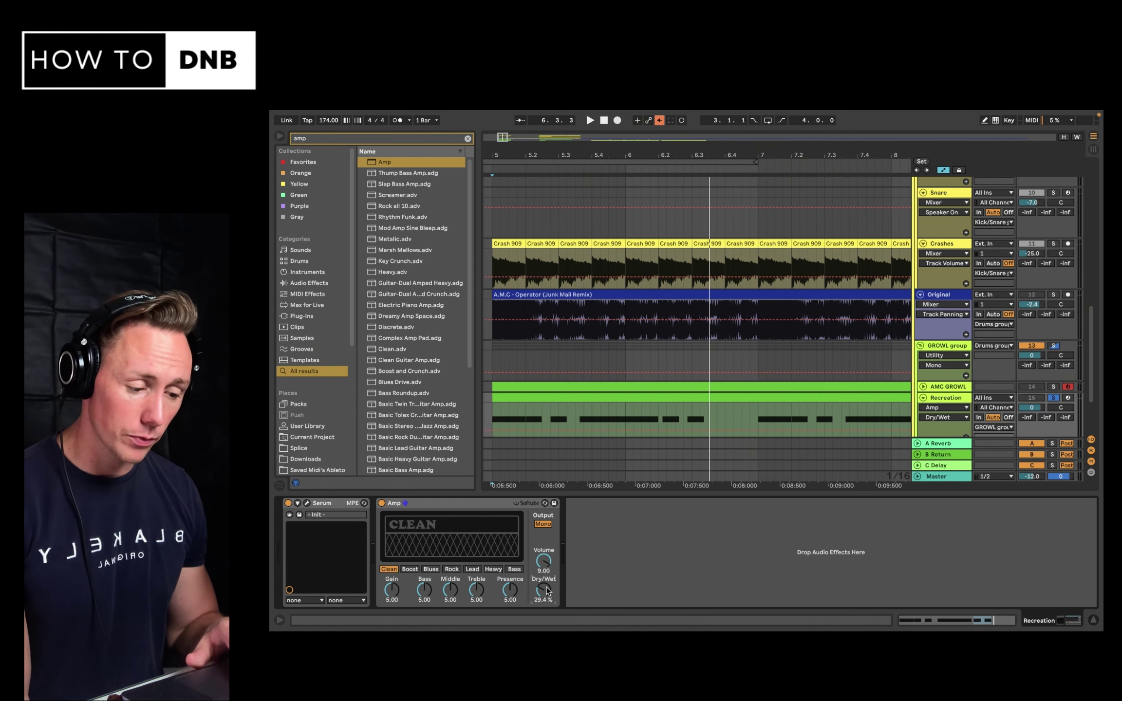
pyautogui.press('space')
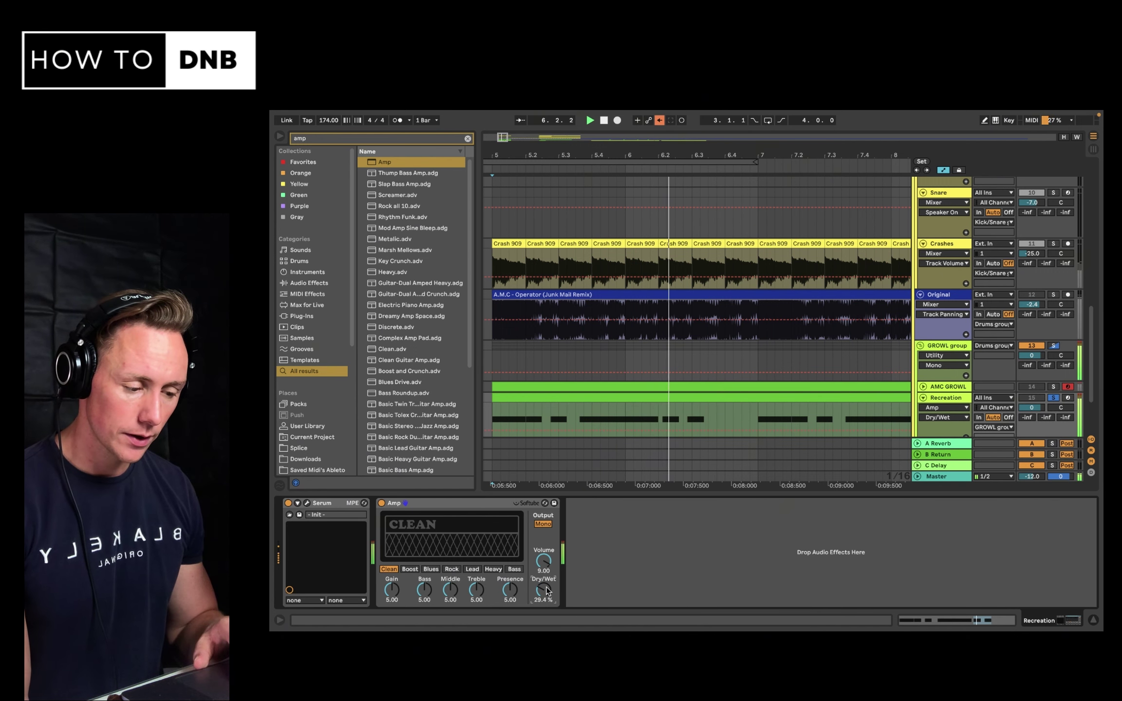
pyautogui.press('space')
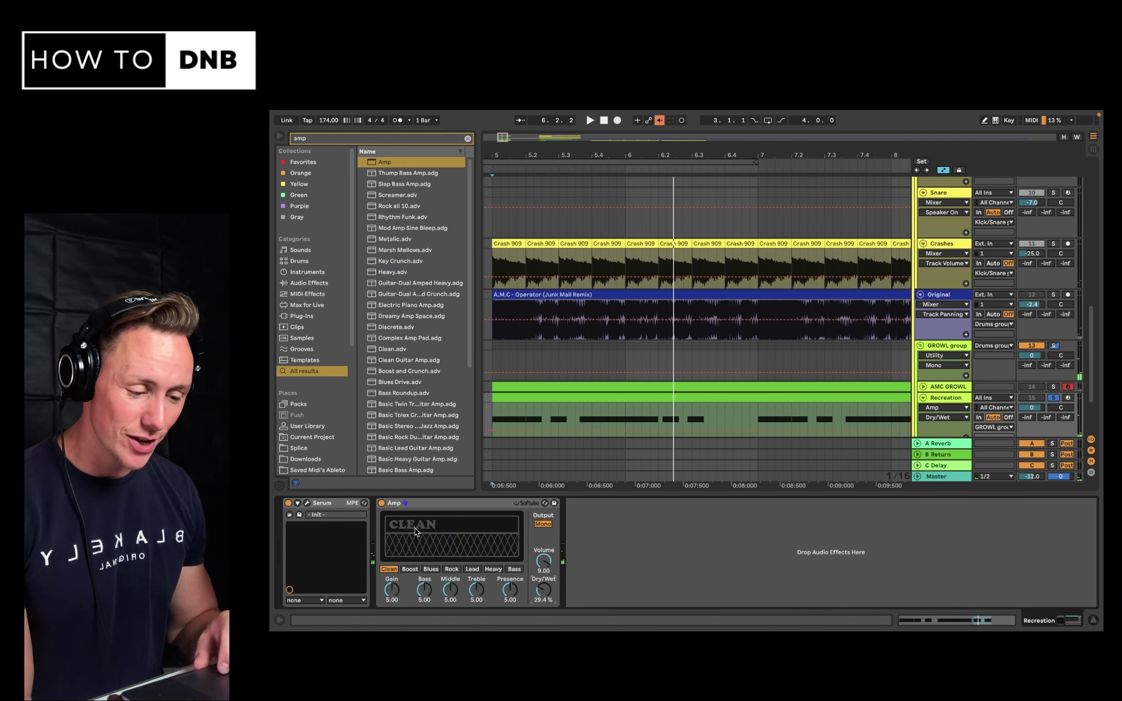
# - Set Serum's master volume to 60% and audition the level
pyautogui.click(307, 504)
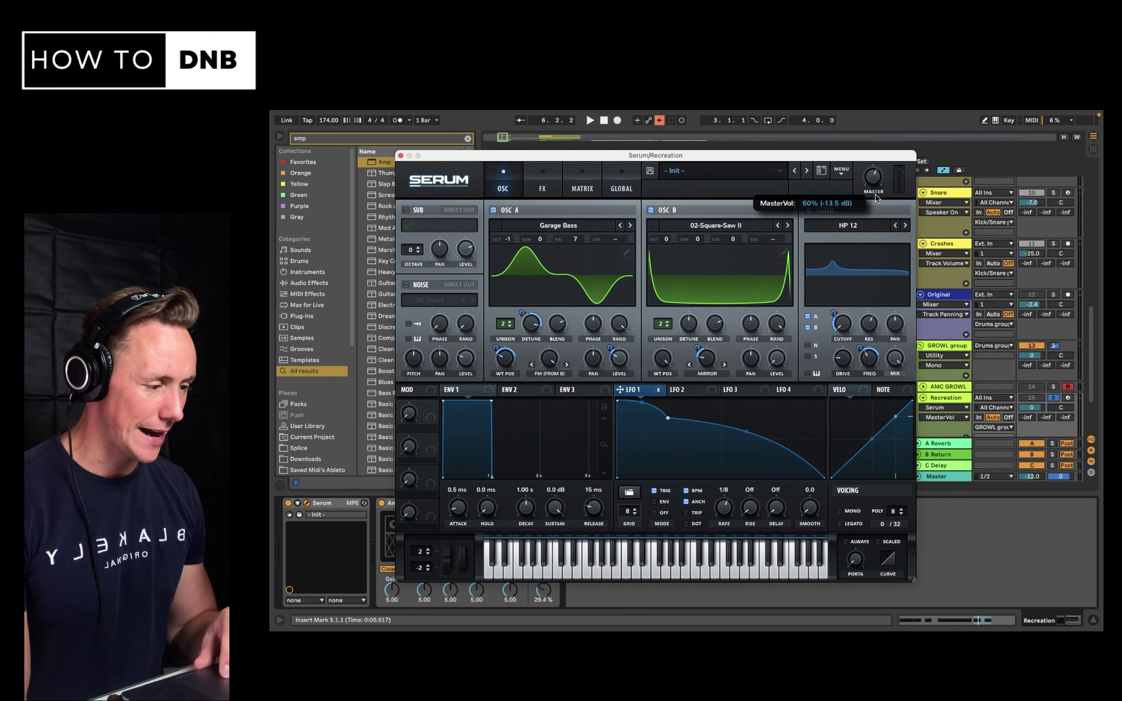
pyautogui.press('space')
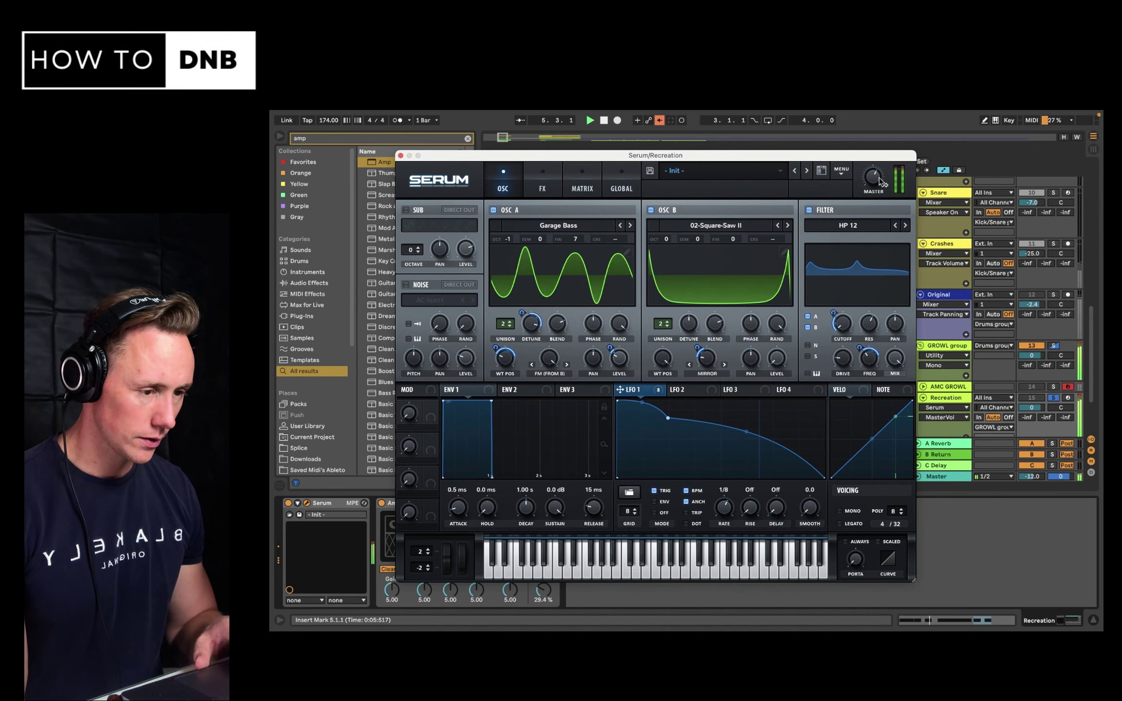
pyautogui.press('space')
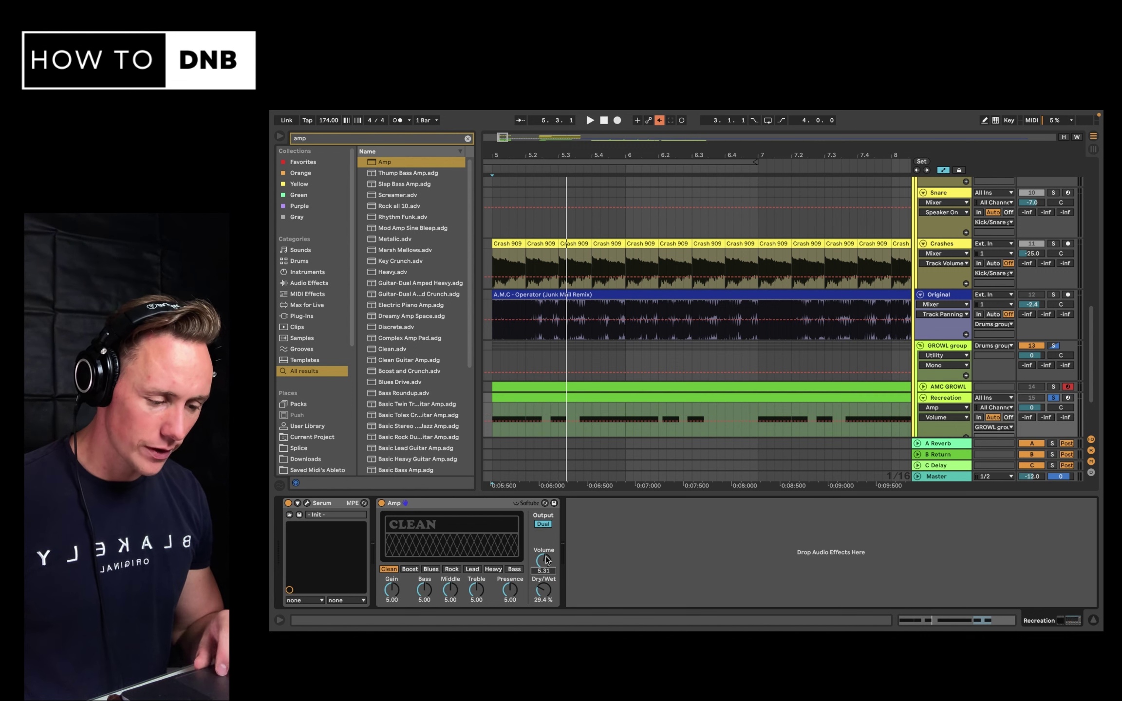
# - Set the Amp's output to Dual and its volume to 7.14 while auditioning the bass
pyautogui.press('space')
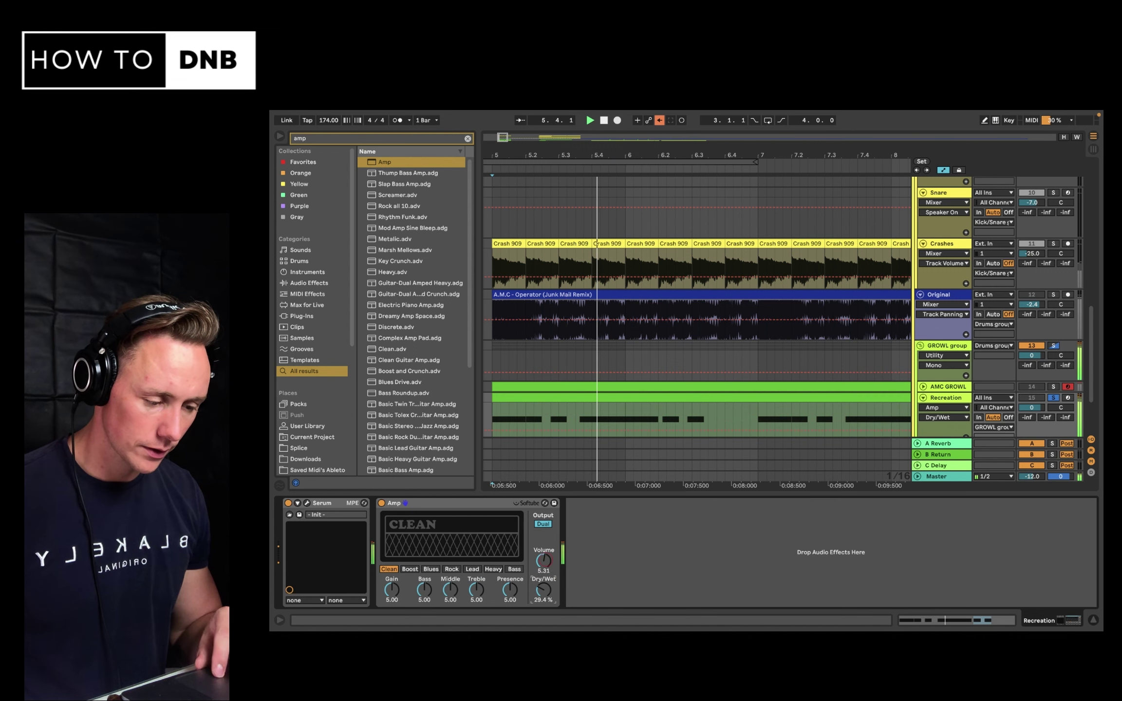
pyautogui.moveTo(544, 561); pyautogui.dragTo(544, 541)
pyautogui.press('space')
pyautogui.press('space')
pyautogui.press('space')
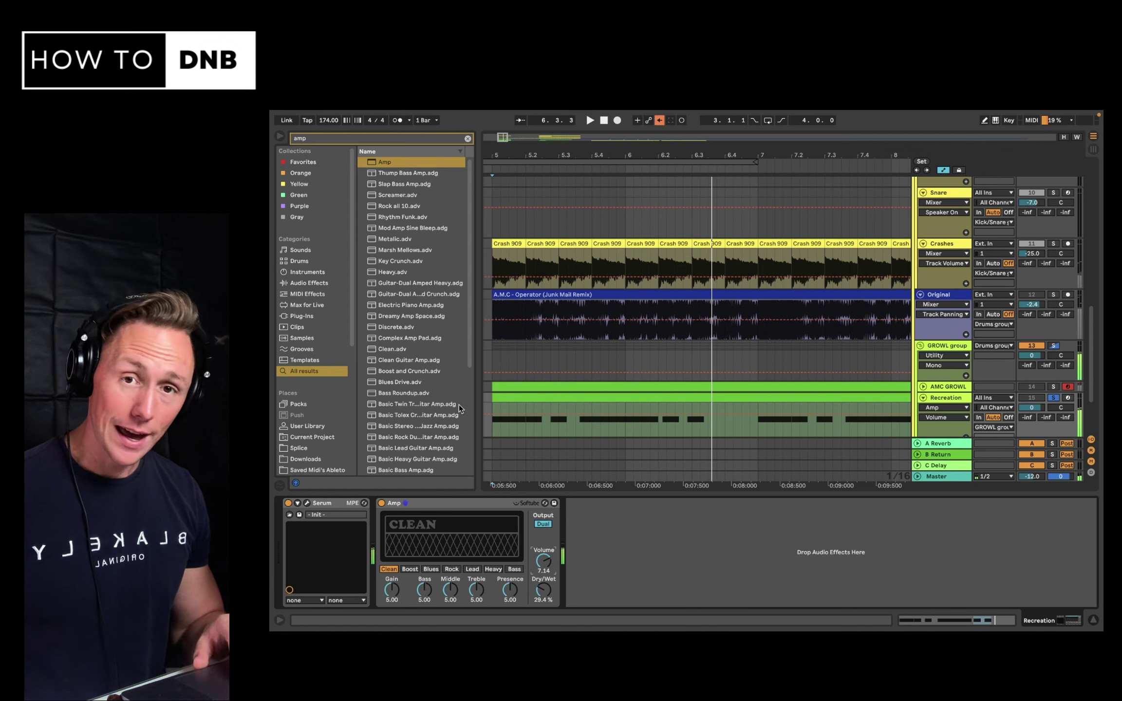
# - Find ShaperBox 2 in the browser and add it after the Amp on the Recreation track
pyautogui.click(435, 138)
pyautogui.write('shaperbox')
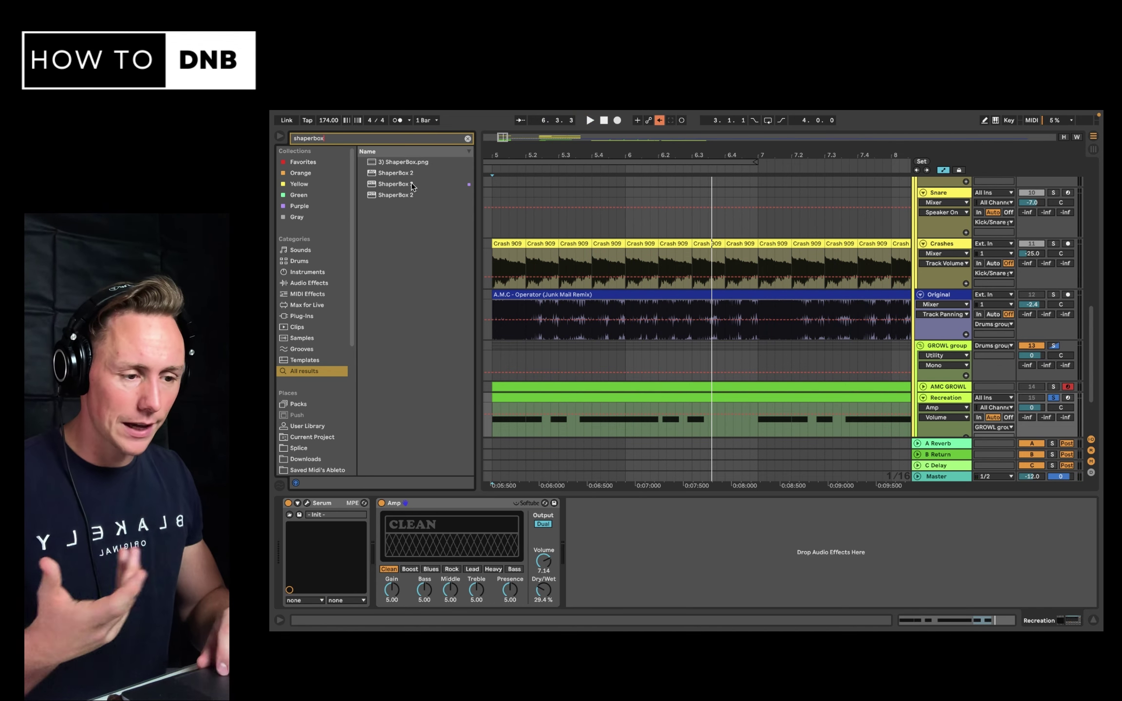
pyautogui.click(411, 183)
pyautogui.moveTo(608, 546); pyautogui.dragTo(608, 549)
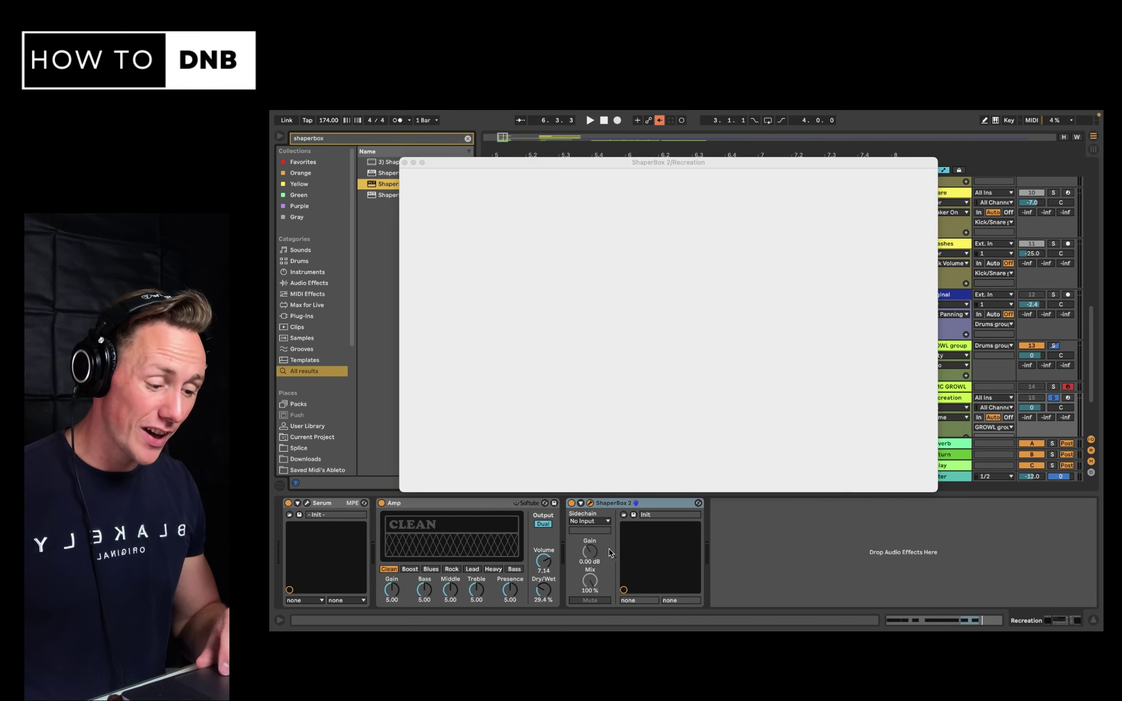
# - Load the Drive shaper in ShaperBox 2, choose the Triangle Fold style, and set the drive to 83%
pyautogui.click(641, 256)
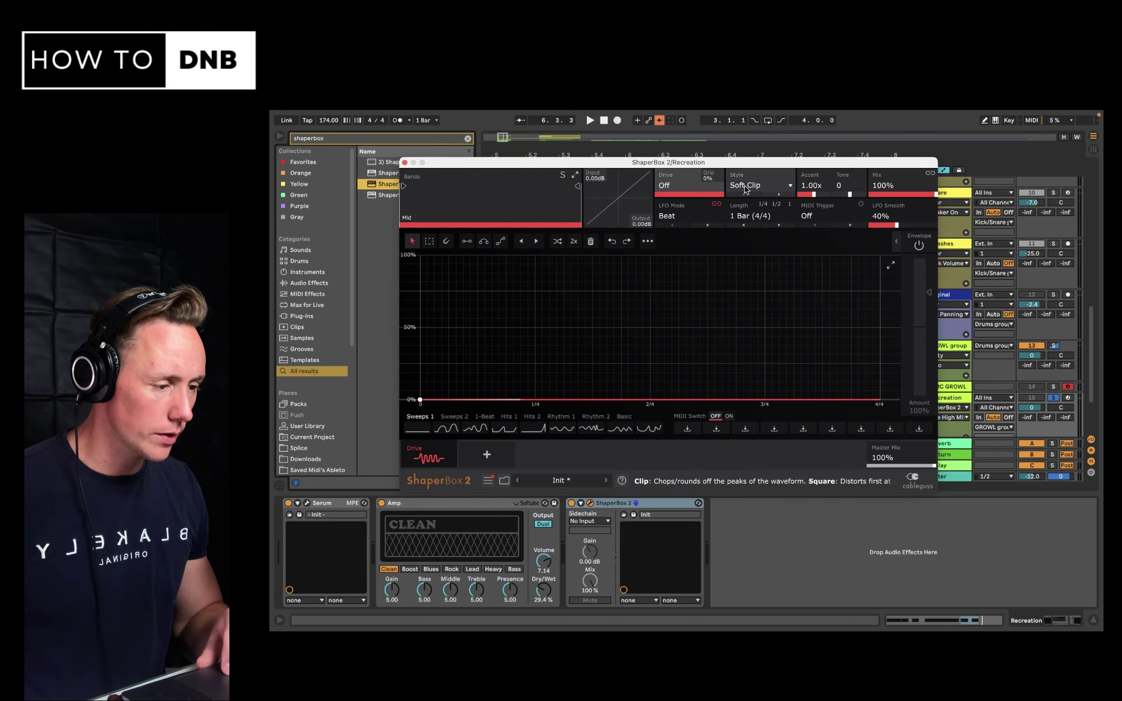
pyautogui.click(758, 185)
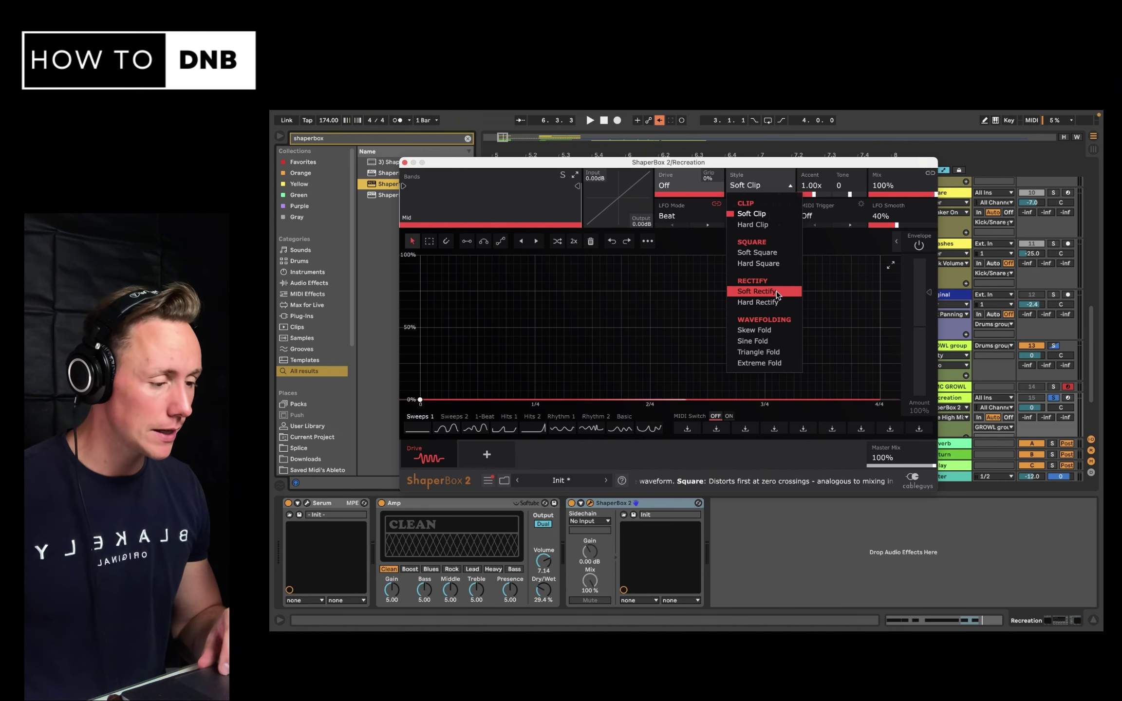
pyautogui.click(768, 352)
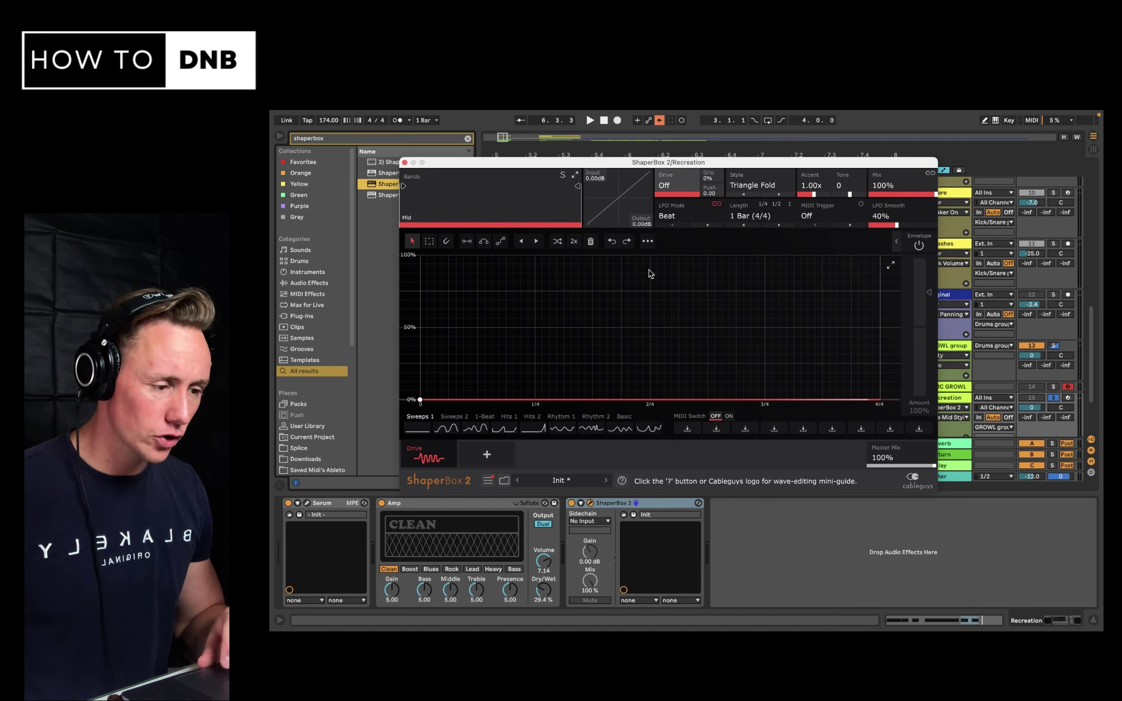
pyautogui.click(757, 185)
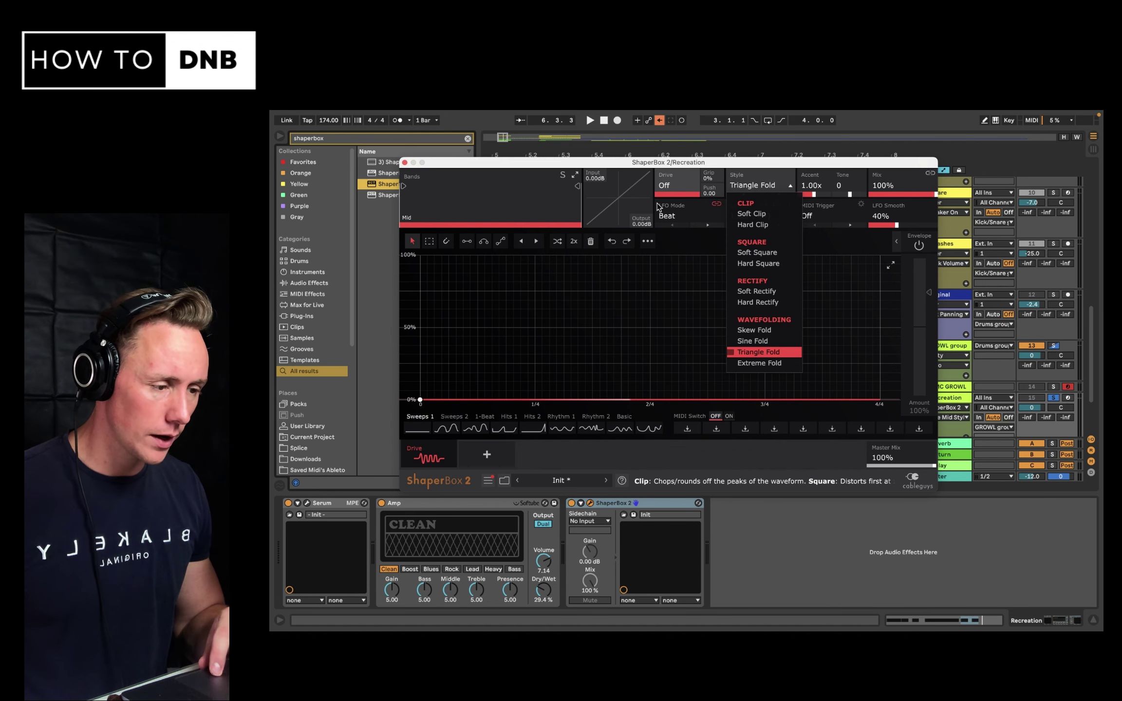
pyautogui.click(696, 209)
pyautogui.moveTo(676, 186); pyautogui.dragTo(675, 119)
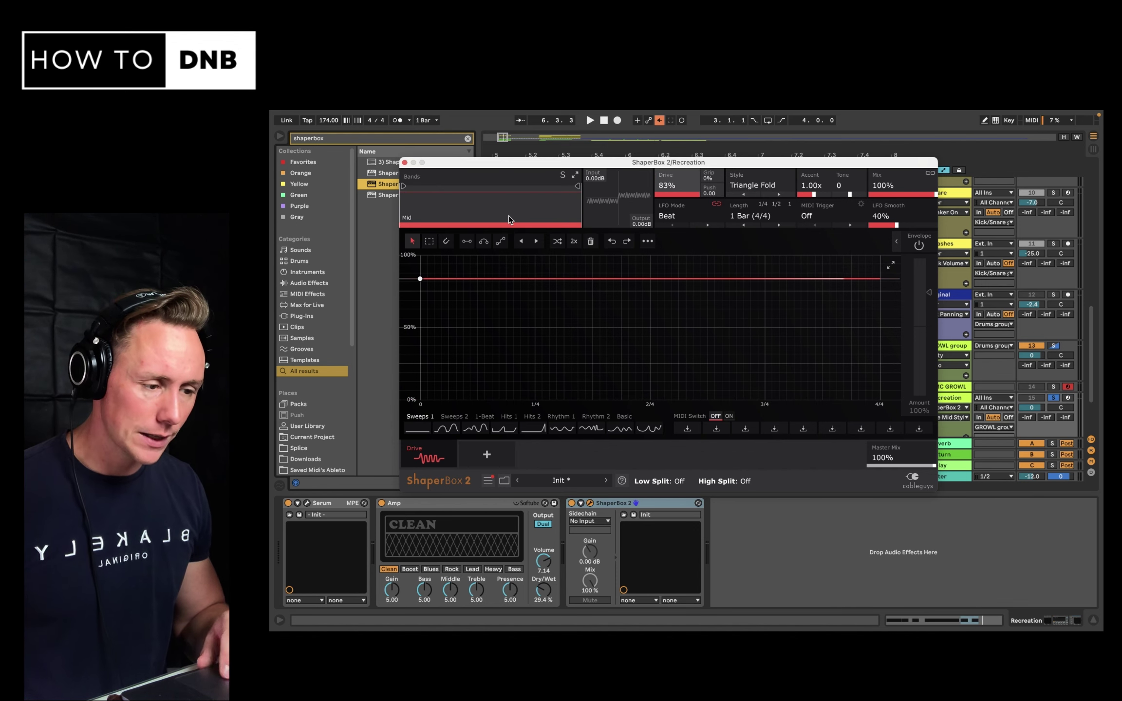
# - Split the Drive bands at 512 Hz and 2.00 kHz, with 24 dB slopes on both splits
pyautogui.moveTo(410, 186); pyautogui.dragTo(484, 186)
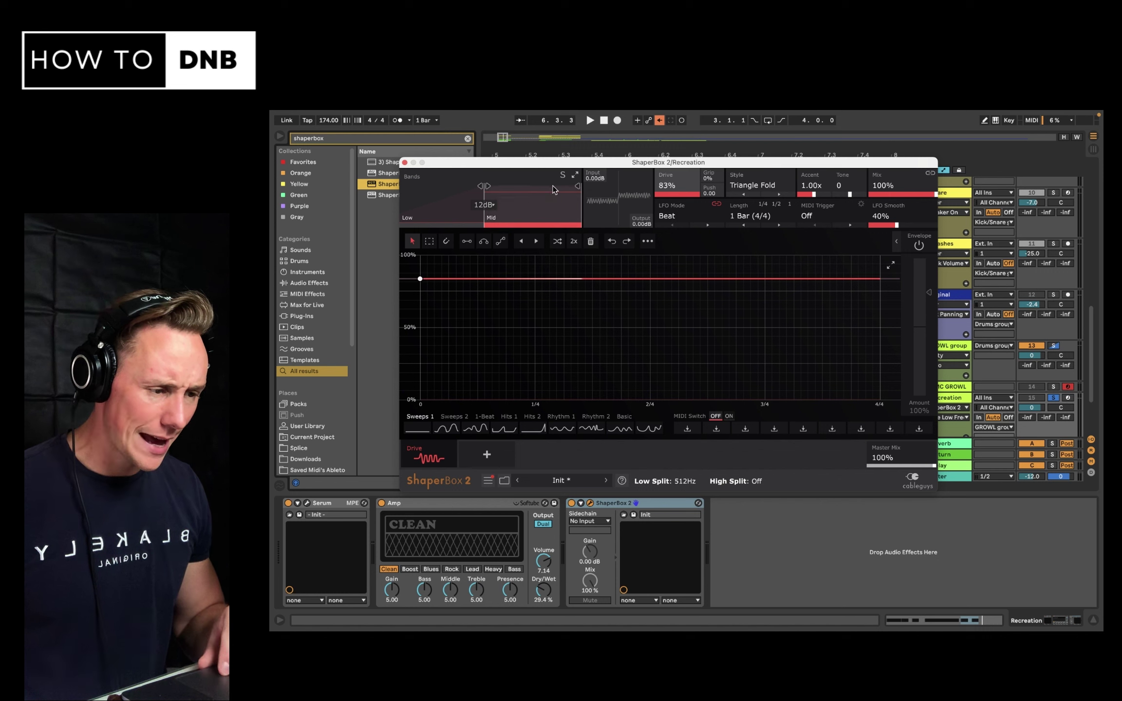
pyautogui.moveTo(577, 187); pyautogui.dragTo(518, 186)
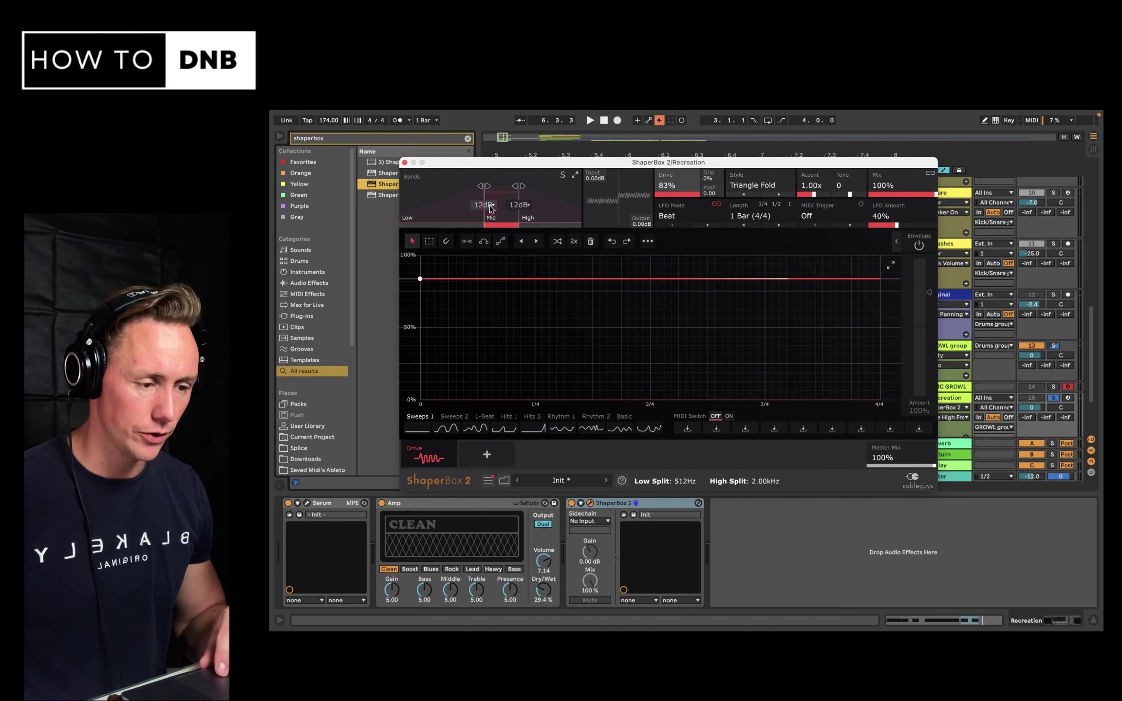
pyautogui.click(484, 204)
pyautogui.click(490, 254)
pyautogui.click(519, 205)
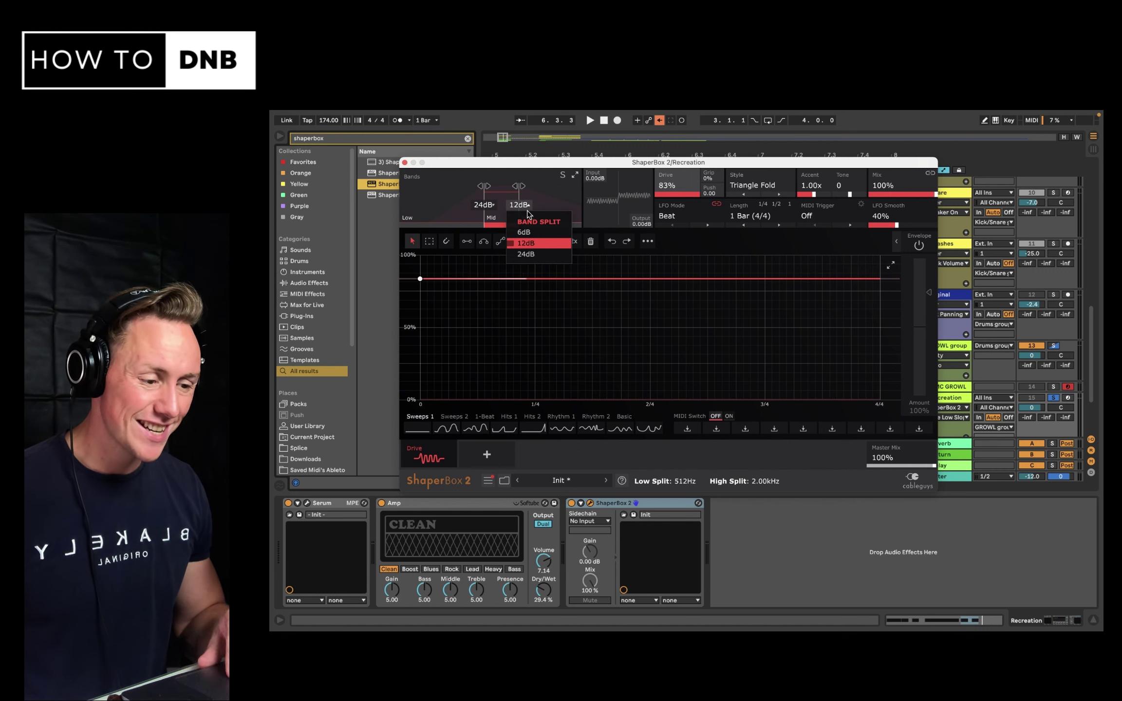
pyautogui.click(536, 256)
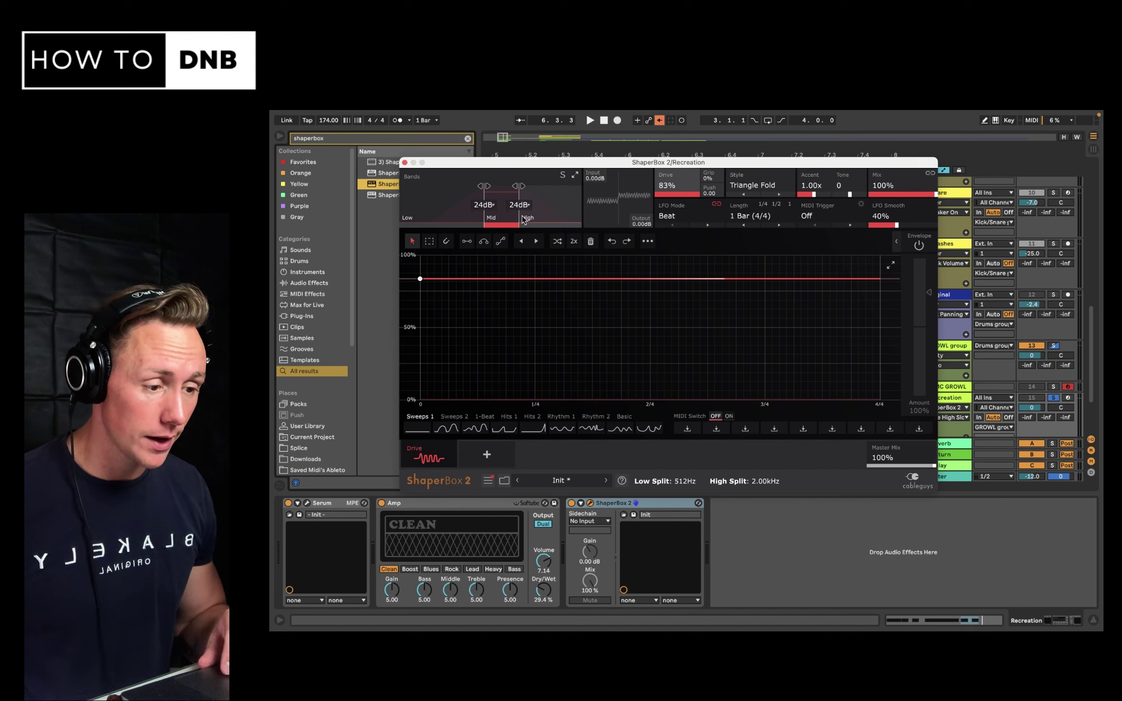
# - Try the distorted mid band at 158–616 Hz and from 6.00 kHz upward while auditioning the bass
pyautogui.press('space')
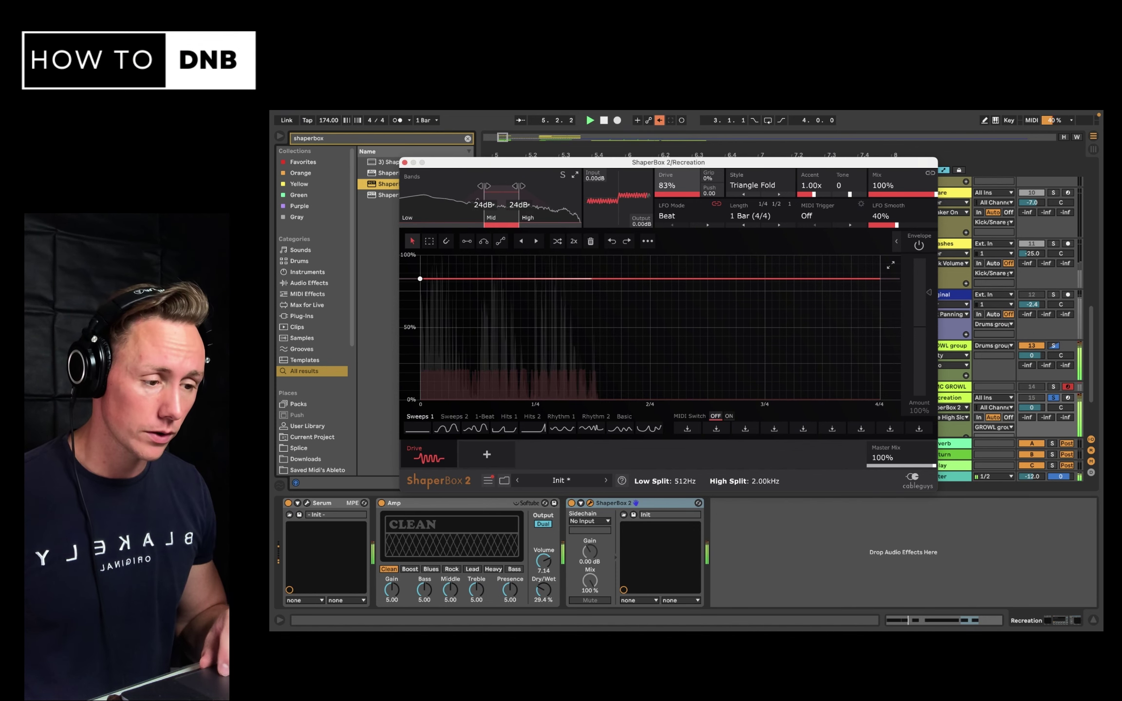
pyautogui.moveTo(503, 219); pyautogui.dragTo(471, 219)
pyautogui.press('space')
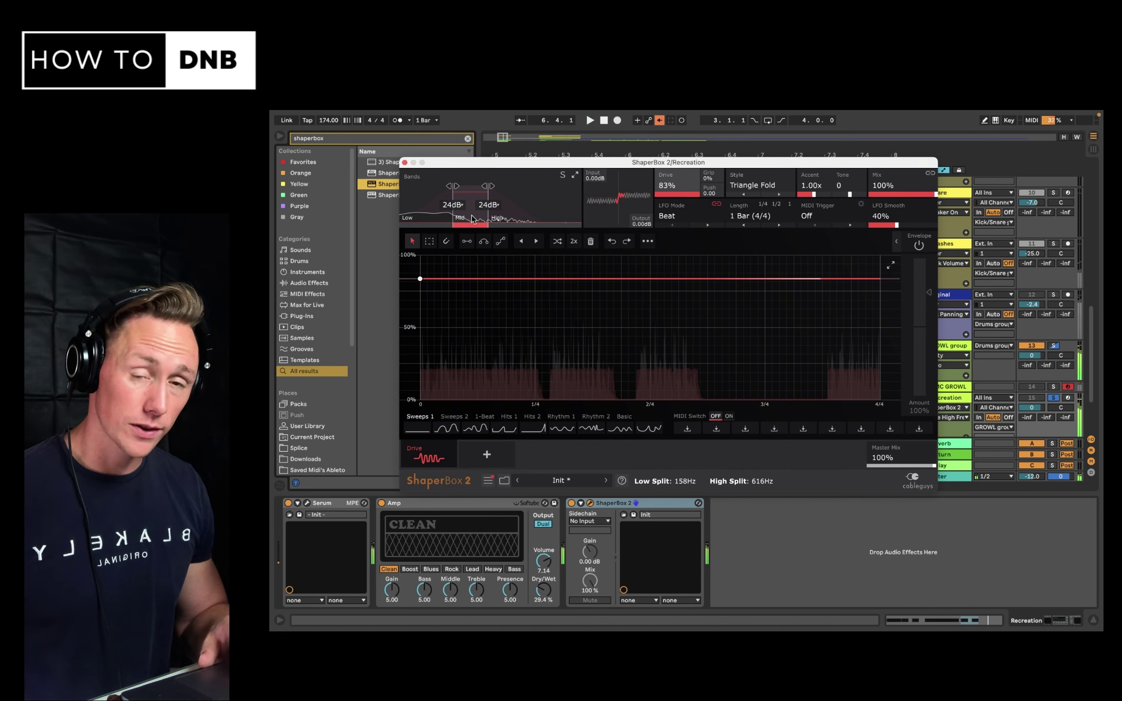
pyautogui.press('space')
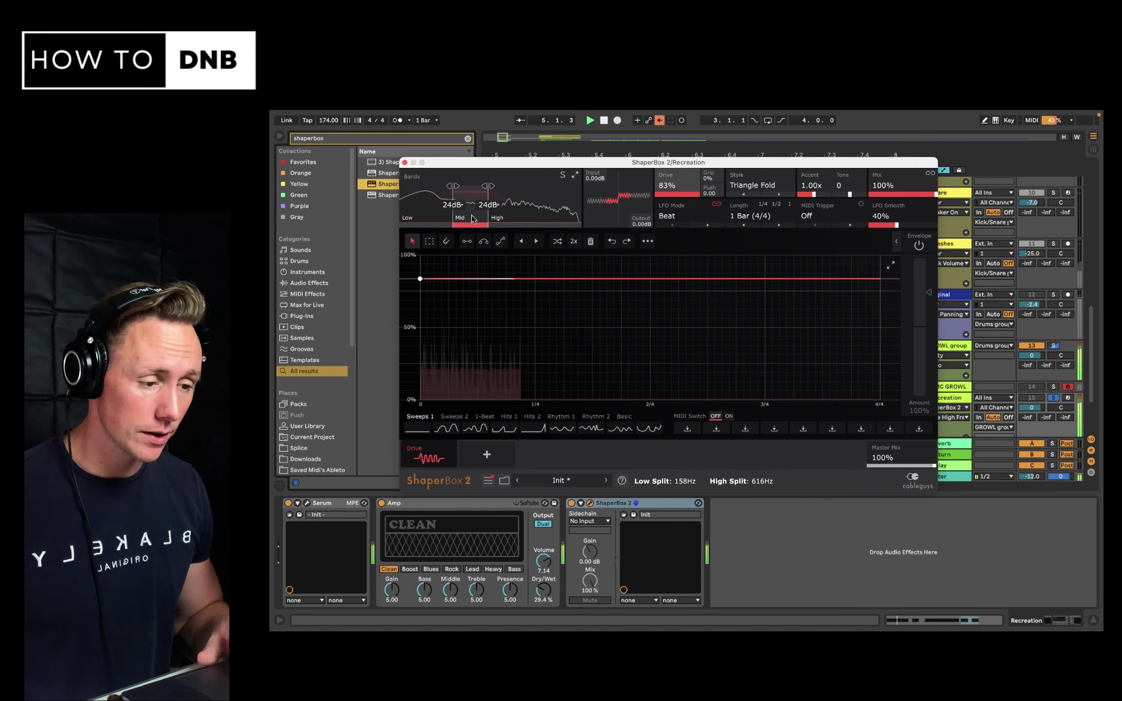
pyautogui.press('space')
pyautogui.moveTo(471, 220); pyautogui.dragTo(566, 219)
pyautogui.press('space')
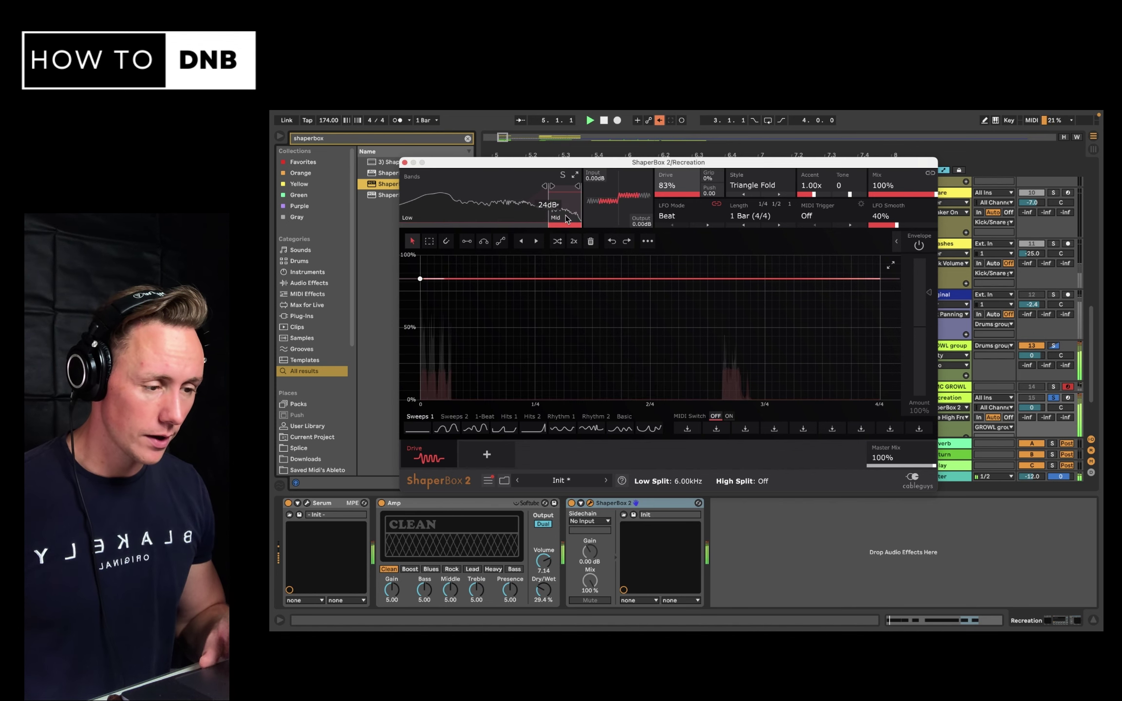
pyautogui.press('space')
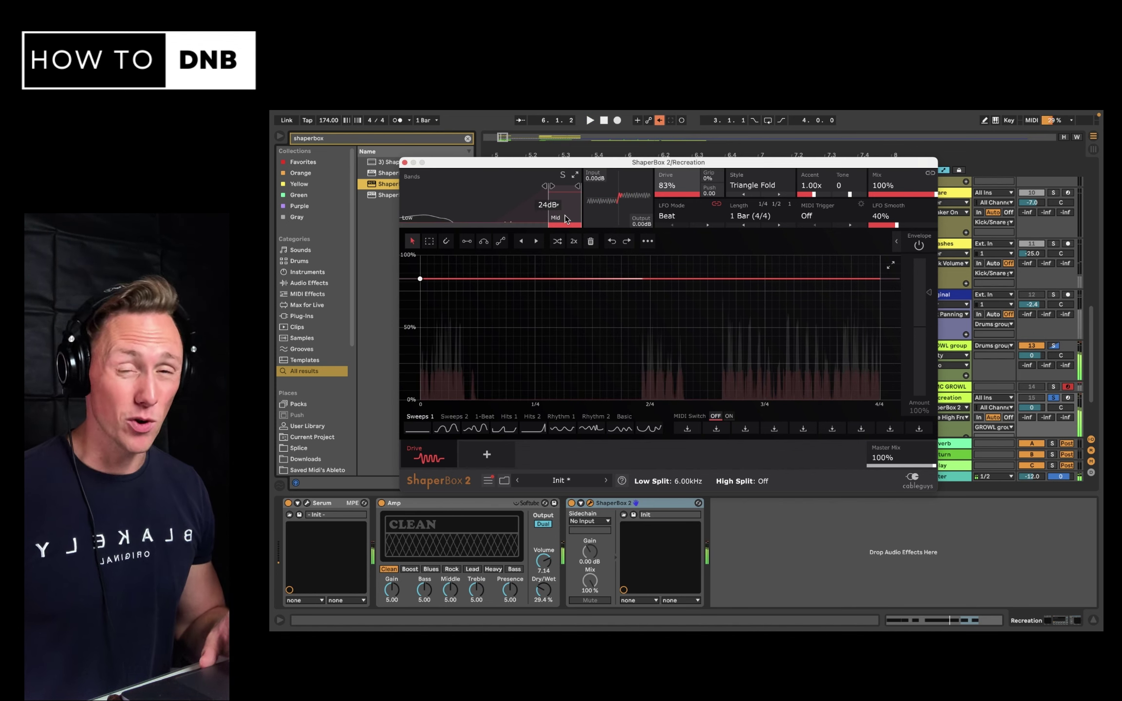
# - Place the mid band between 1.30 kHz and 4.59 kHz with a 71% mix, audition it, and close ShaperBox 2
pyautogui.moveTo(566, 219); pyautogui.dragTo(520, 219)
pyautogui.press('space')
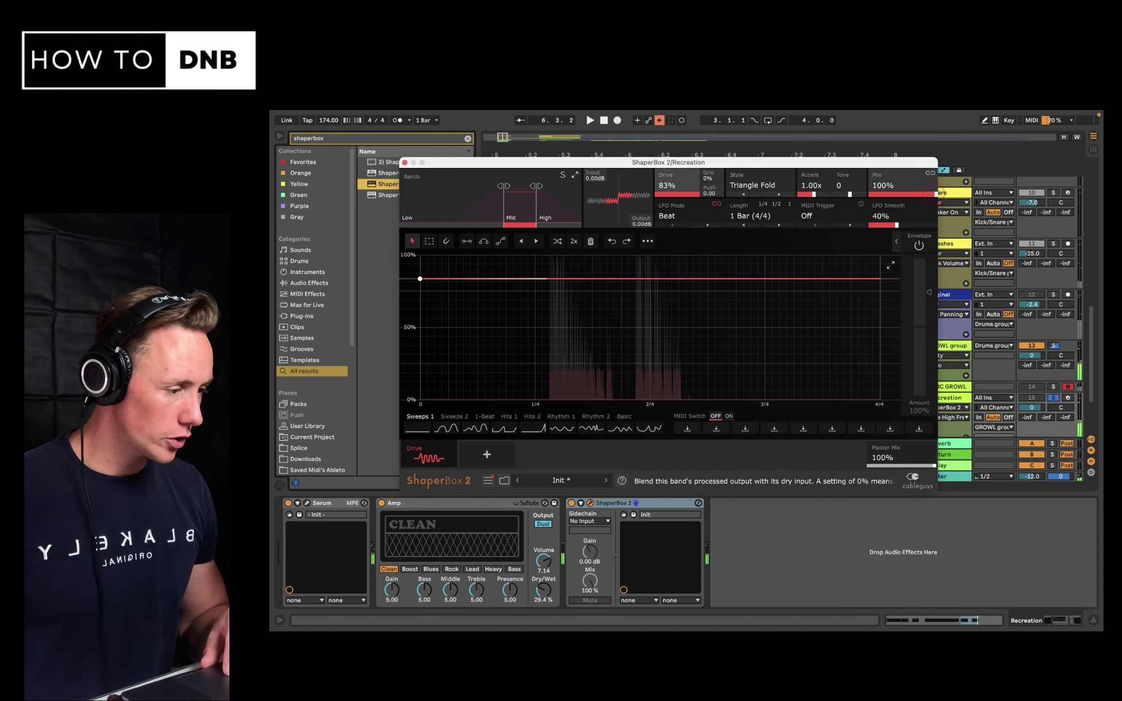
pyautogui.moveTo(891, 186); pyautogui.dragTo(890, 193)
pyautogui.press('space')
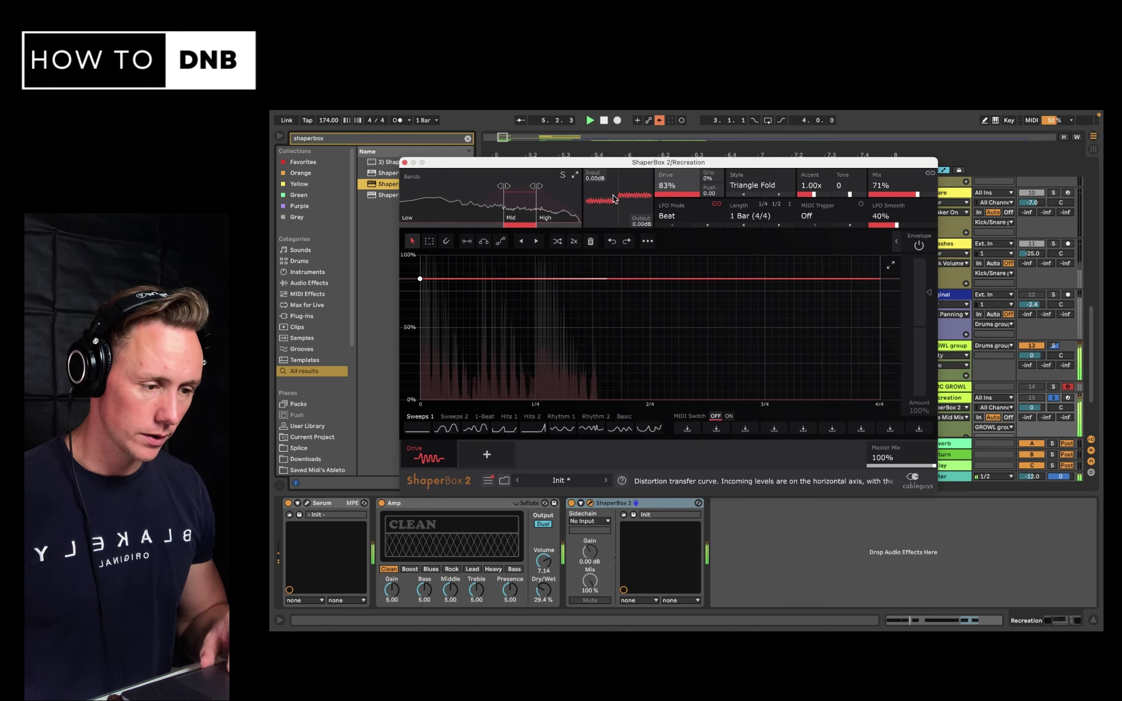
pyautogui.moveTo(523, 223); pyautogui.dragTo(529, 220)
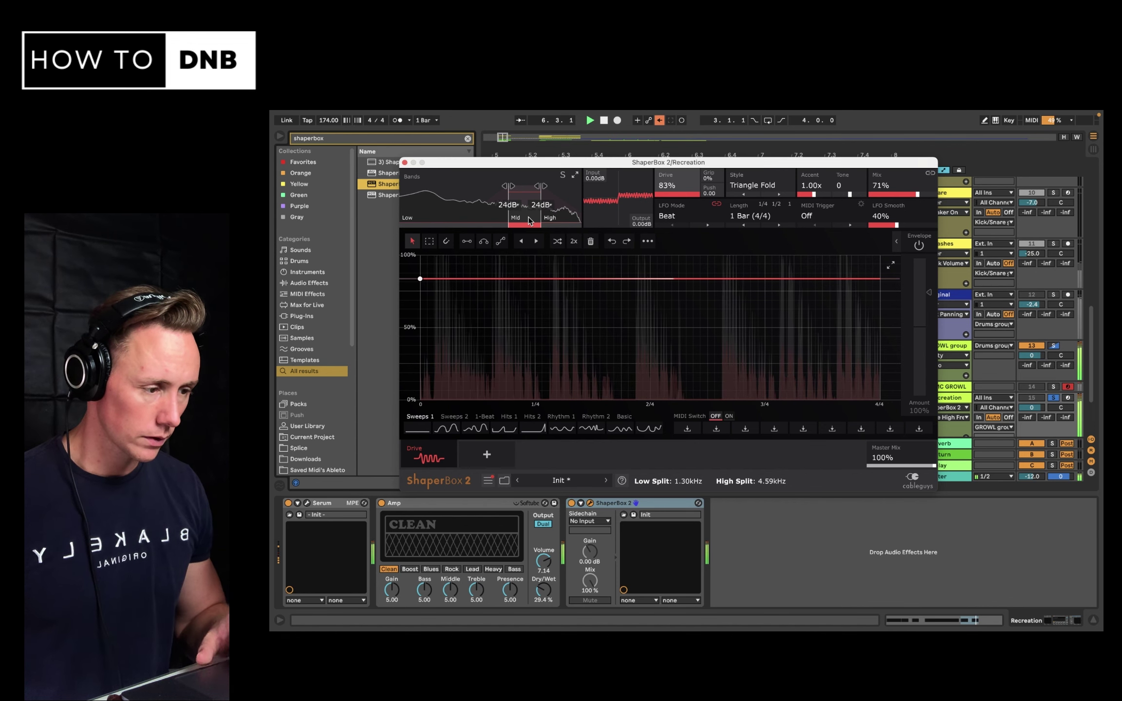
pyautogui.press('space')
pyautogui.click(404, 162)
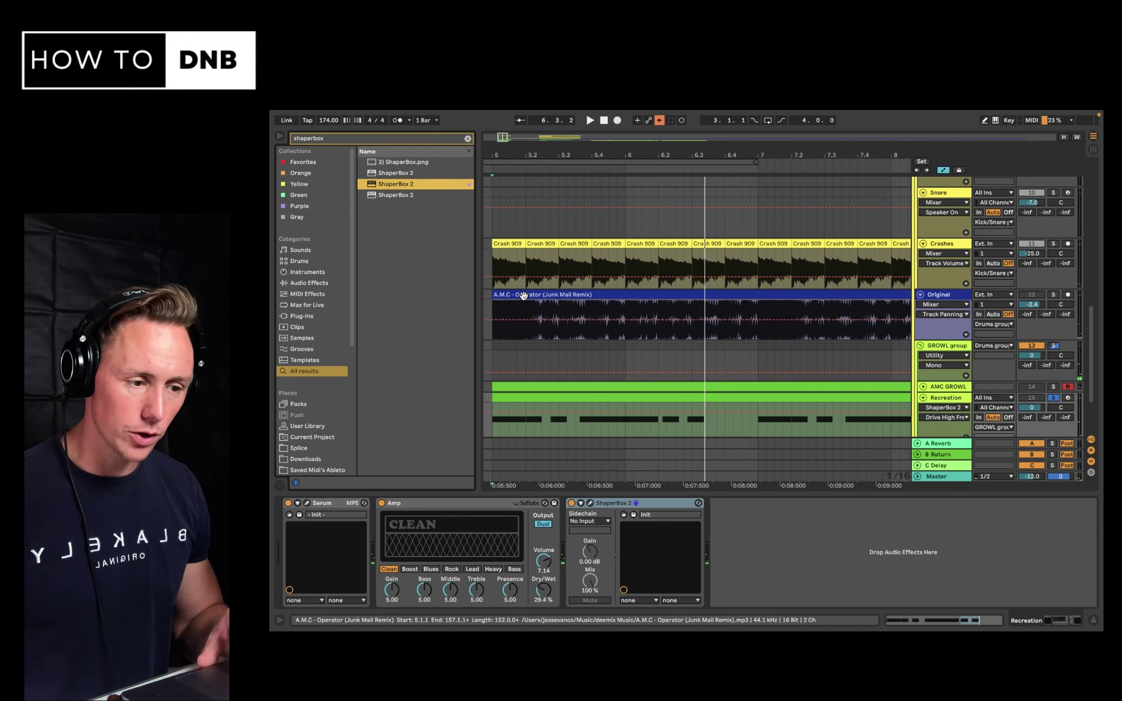
# - Search the browser for "comb" and add the kHs Comb Filter after ShaperBox 2 on the Recreation track
pyautogui.scroll(2, 869, 319)
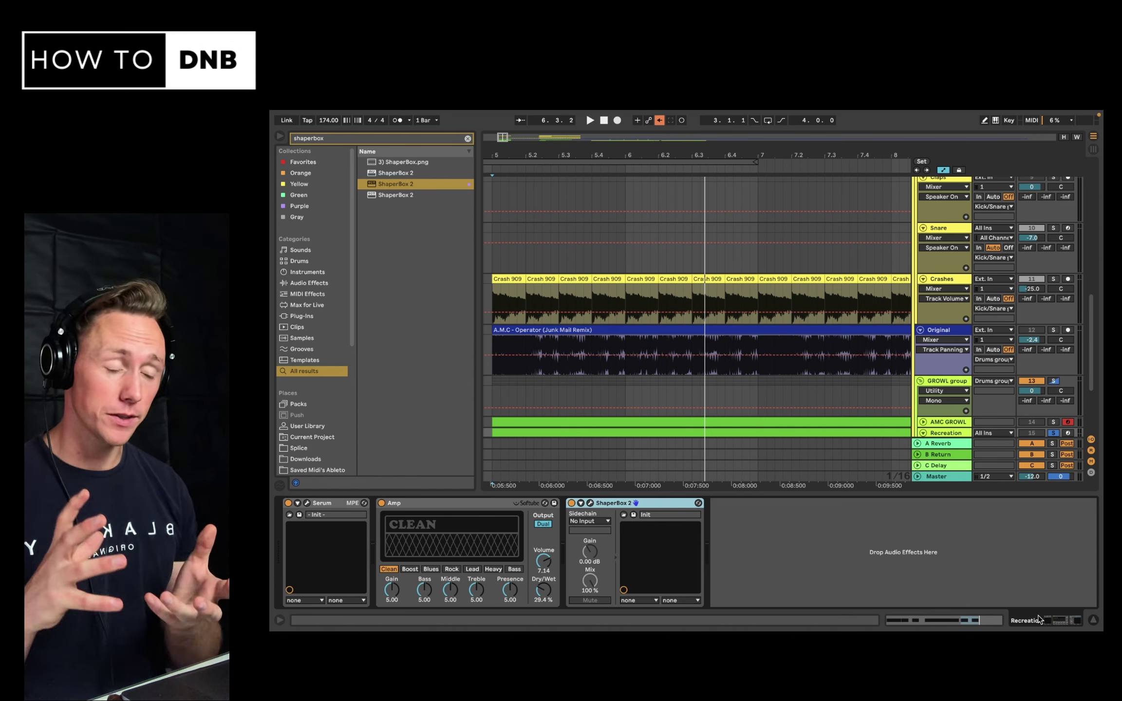
pyautogui.click(467, 138)
pyautogui.write('comb')
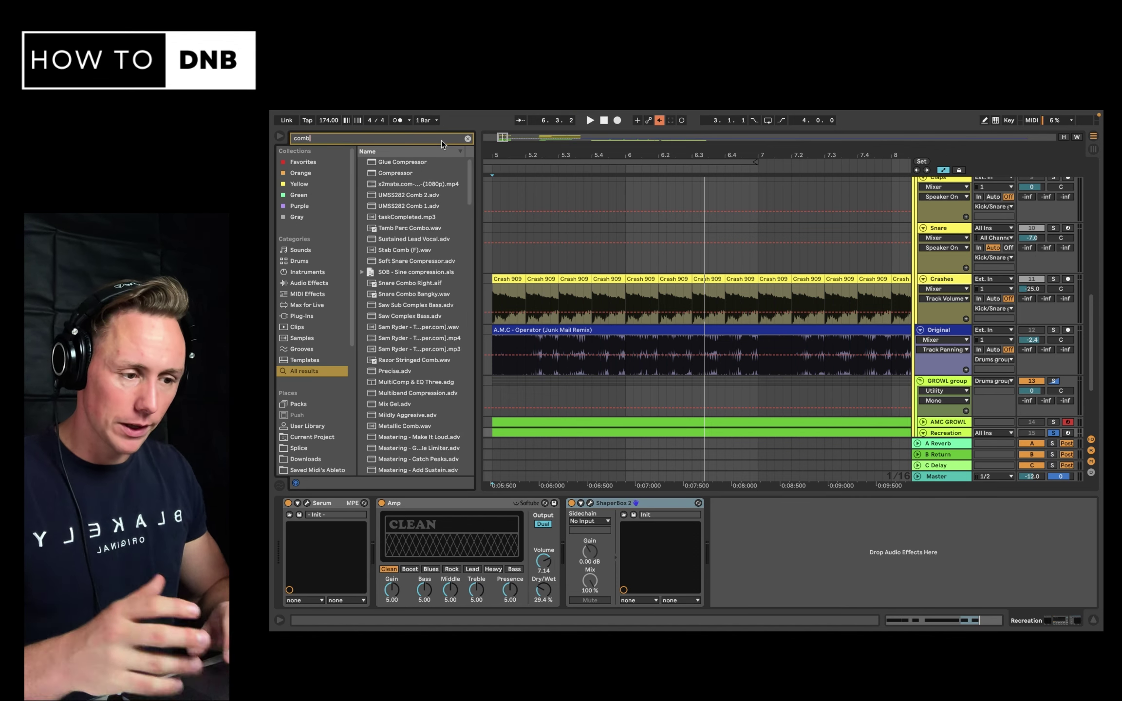
pyautogui.scroll(-4, 413, 222)
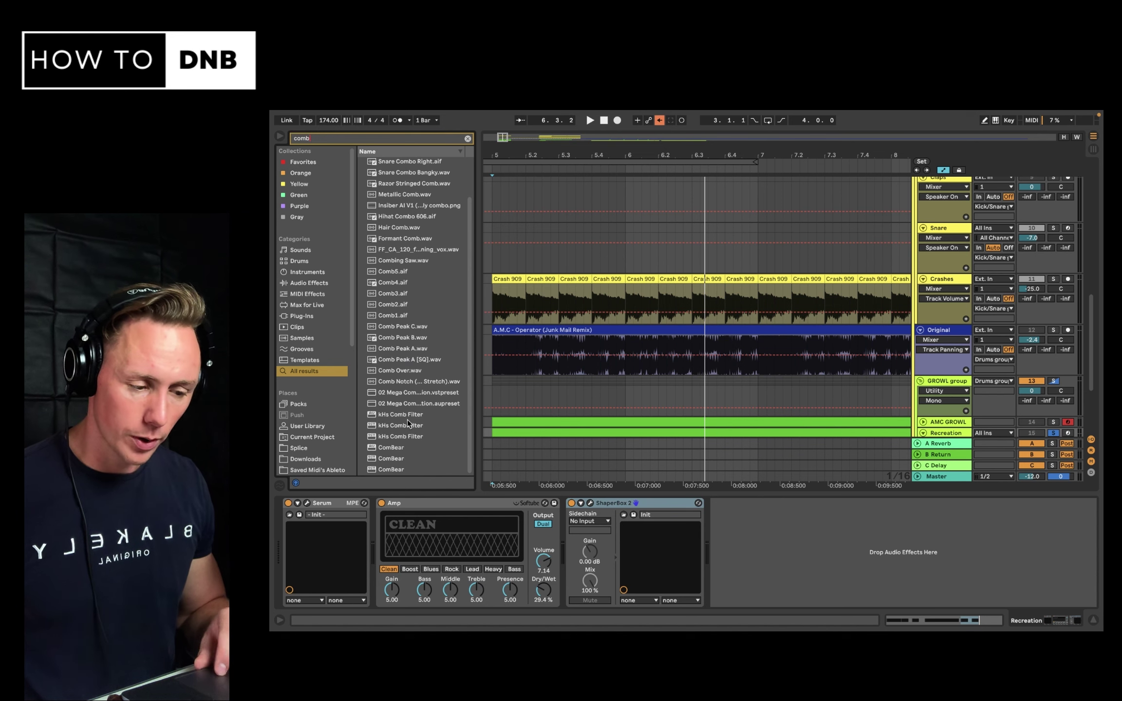
pyautogui.moveTo(415, 426); pyautogui.dragTo(756, 512)
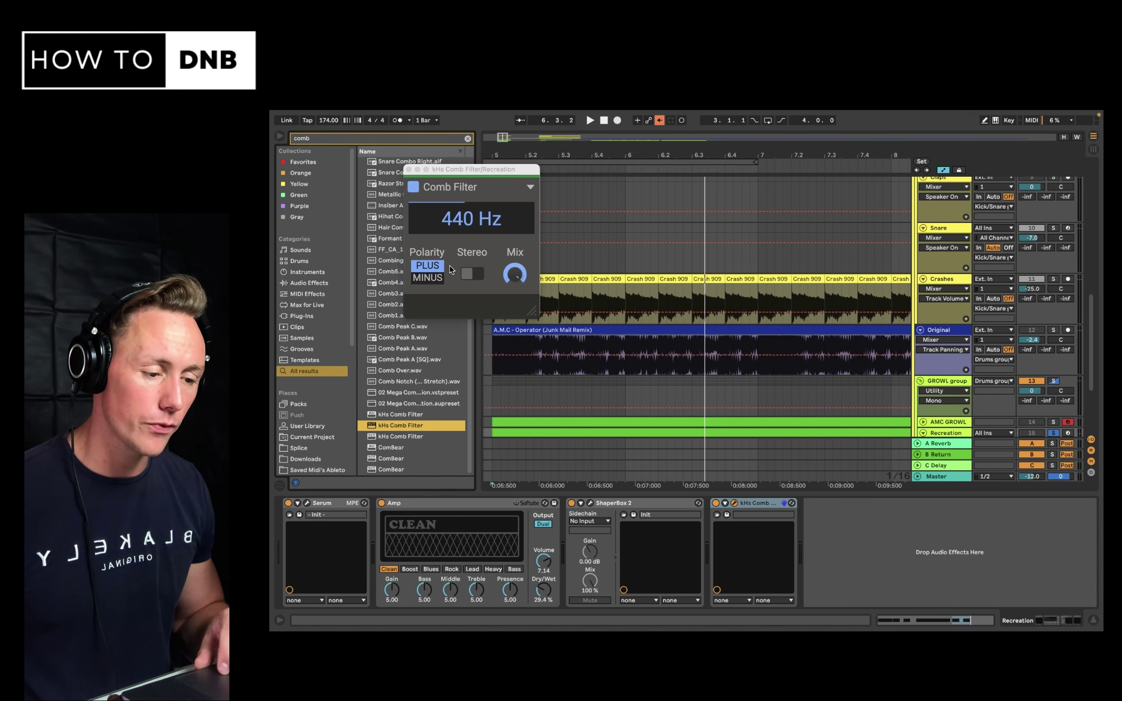
# - Enable stereo on the Comb Filter and set its cutoff to 1.08 kHz while auditioning the bass
pyautogui.click(427, 277)
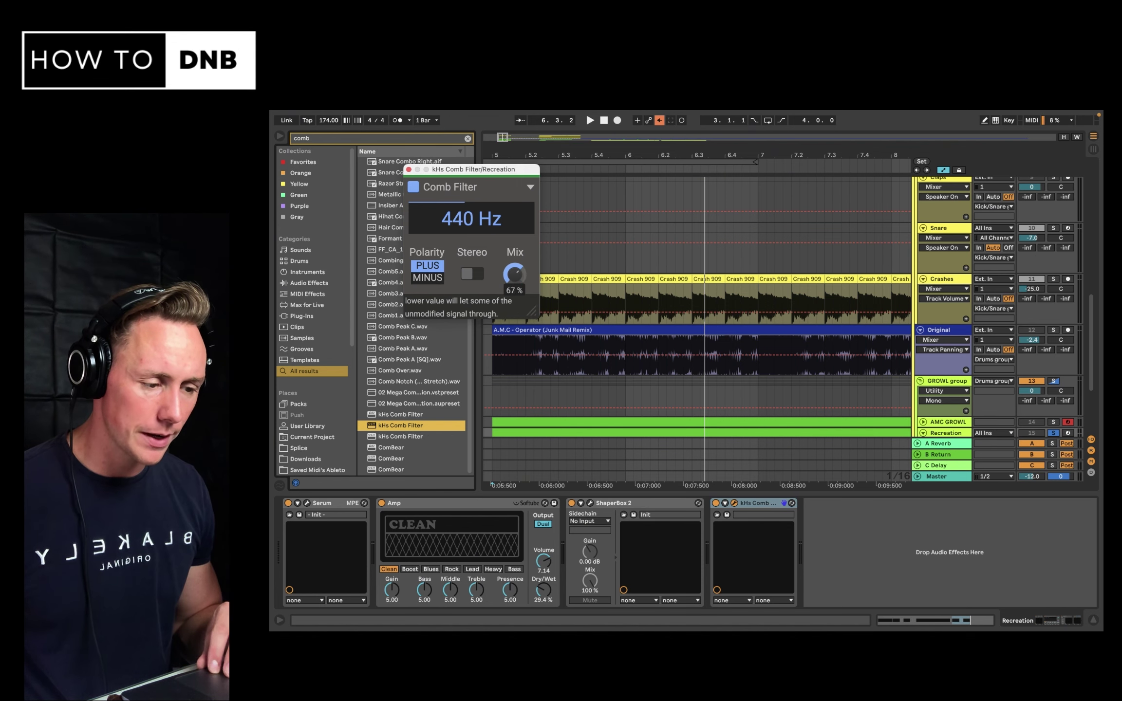
pyautogui.click(478, 273)
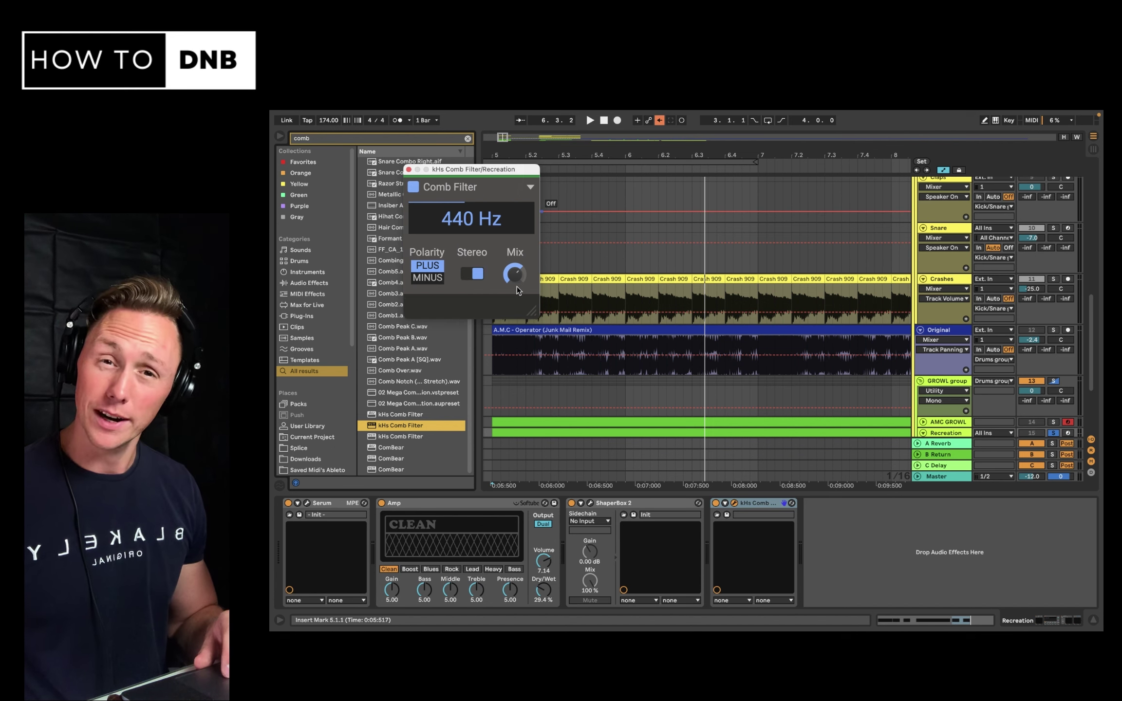
pyautogui.press('space')
pyautogui.moveTo(463, 229); pyautogui.dragTo(460, 181)
pyautogui.press('space')
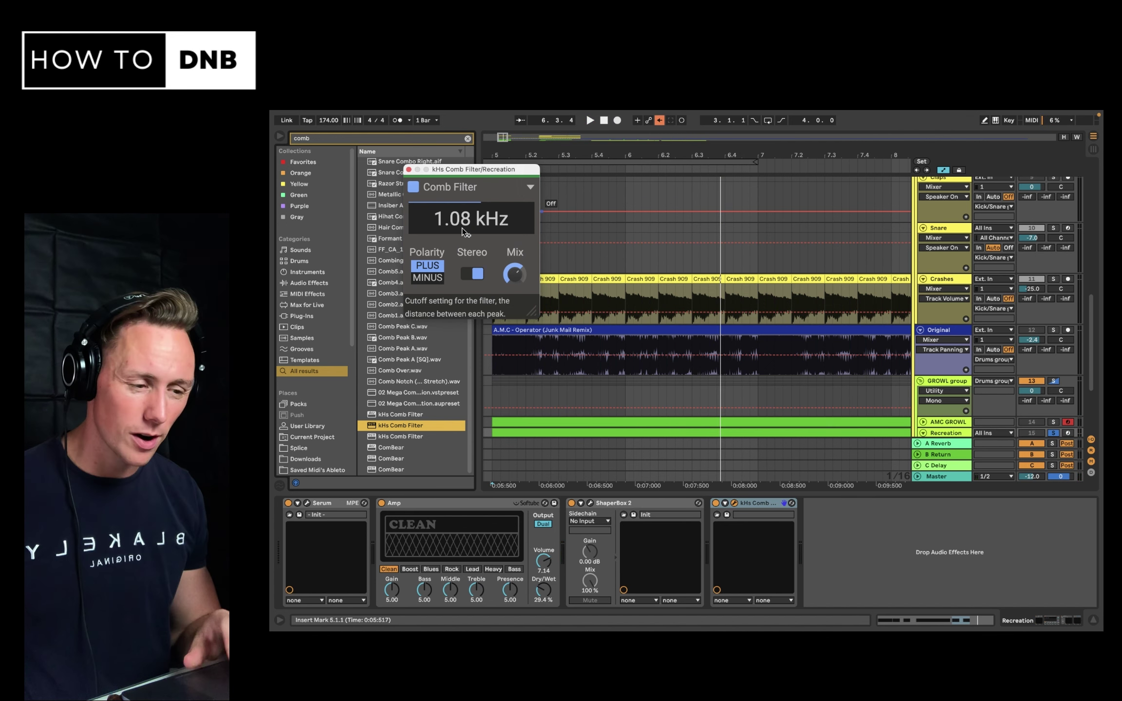
# - Lower the Comb Filter's mix and compare stereo off and on during playback, leaving stereo enabled
pyautogui.press('space')
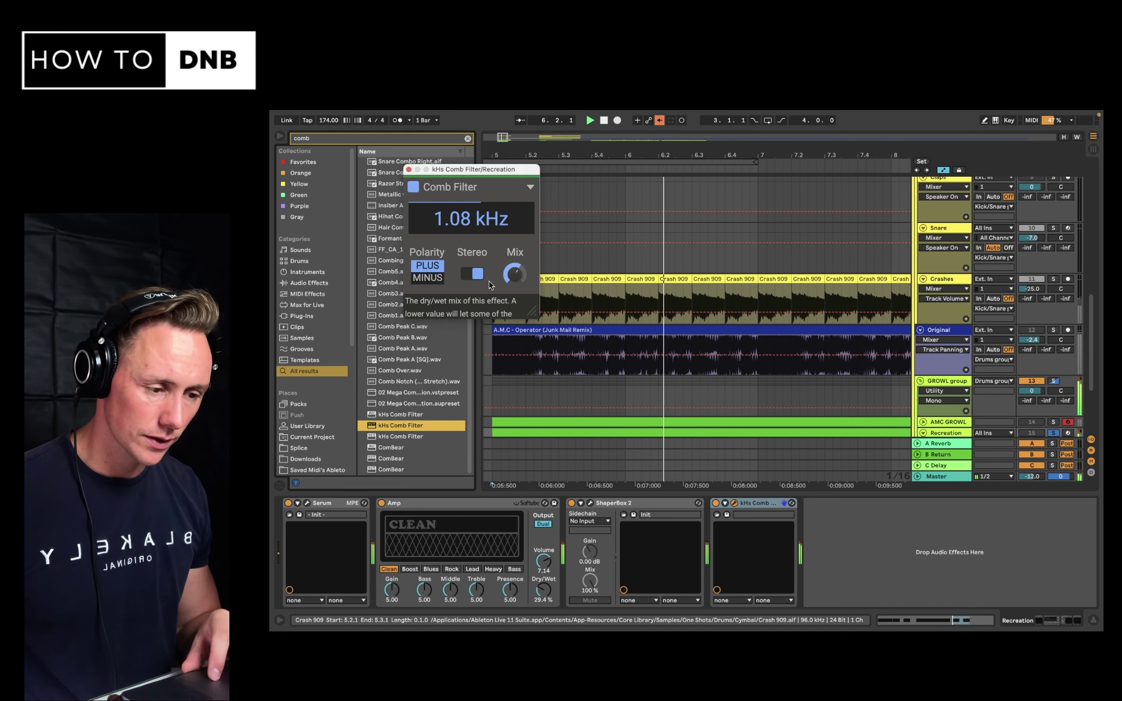
pyautogui.click(474, 274)
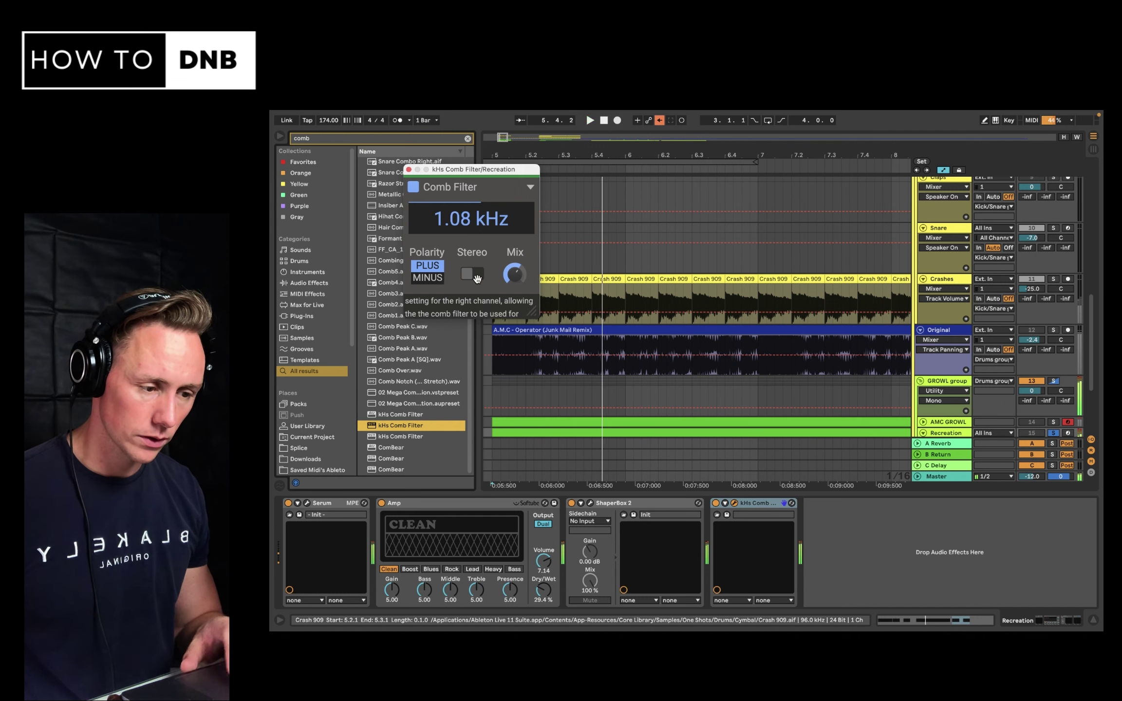
pyautogui.click(474, 274)
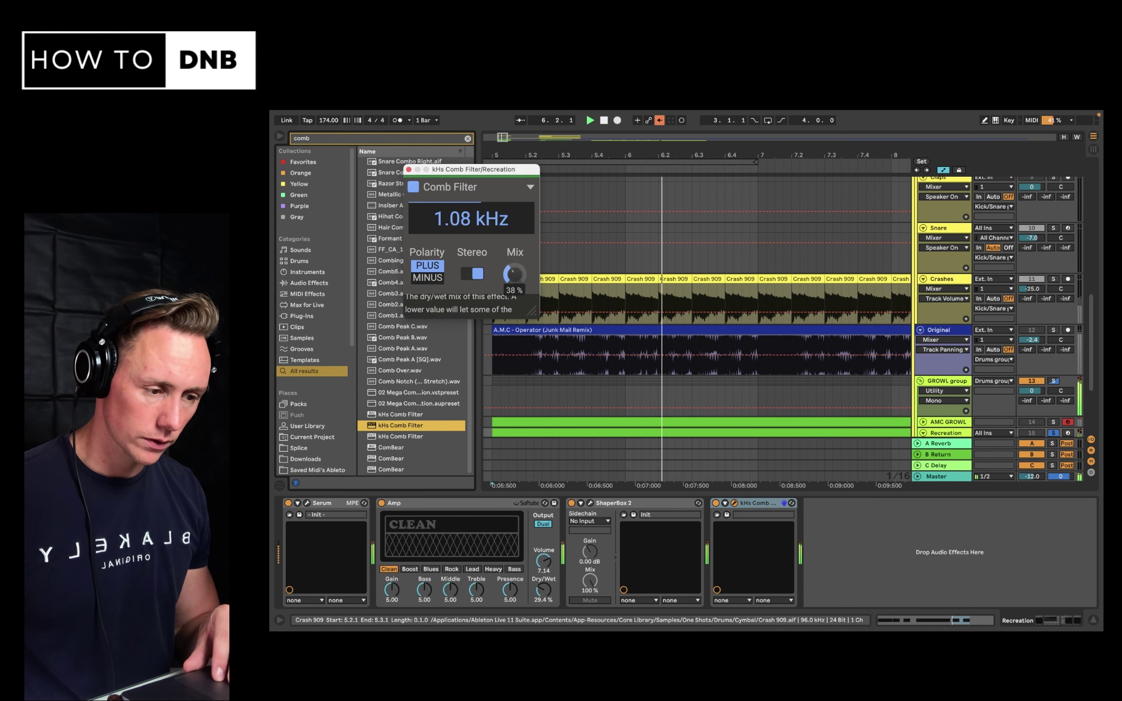
# - Try minus polarity and a 2.77 kHz cutoff, settle on plus polarity at 1.02 kHz, and audition the Comb Filter
pyautogui.click(437, 279)
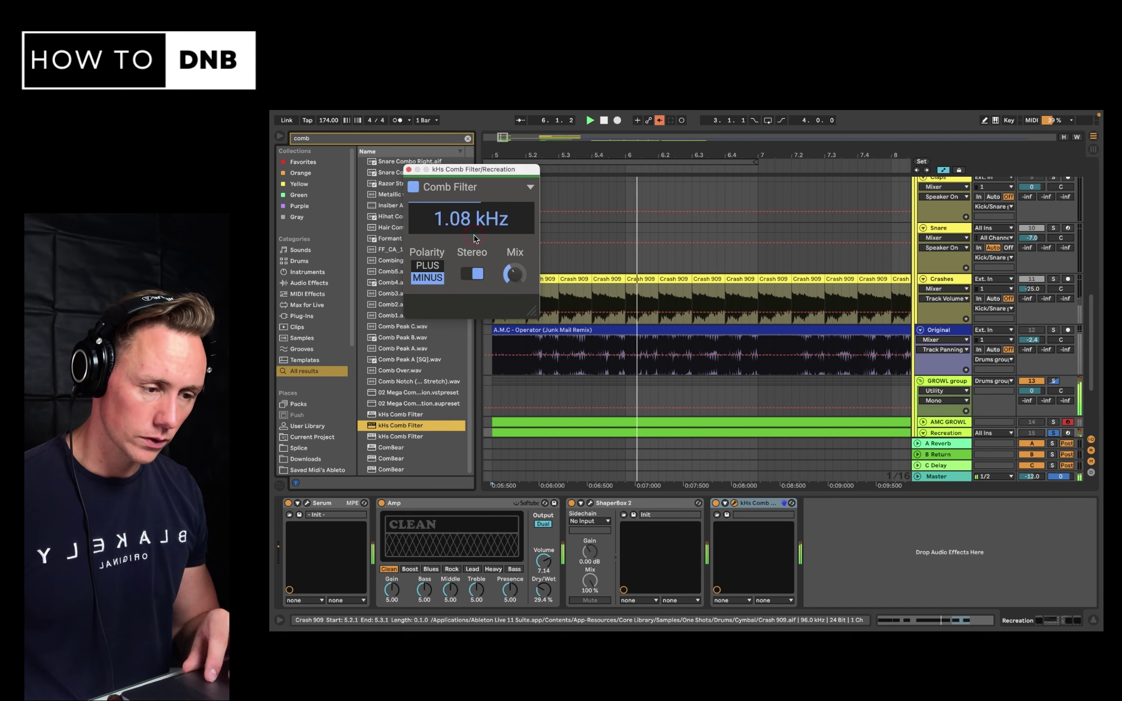
pyautogui.moveTo(471, 219); pyautogui.dragTo(475, 204)
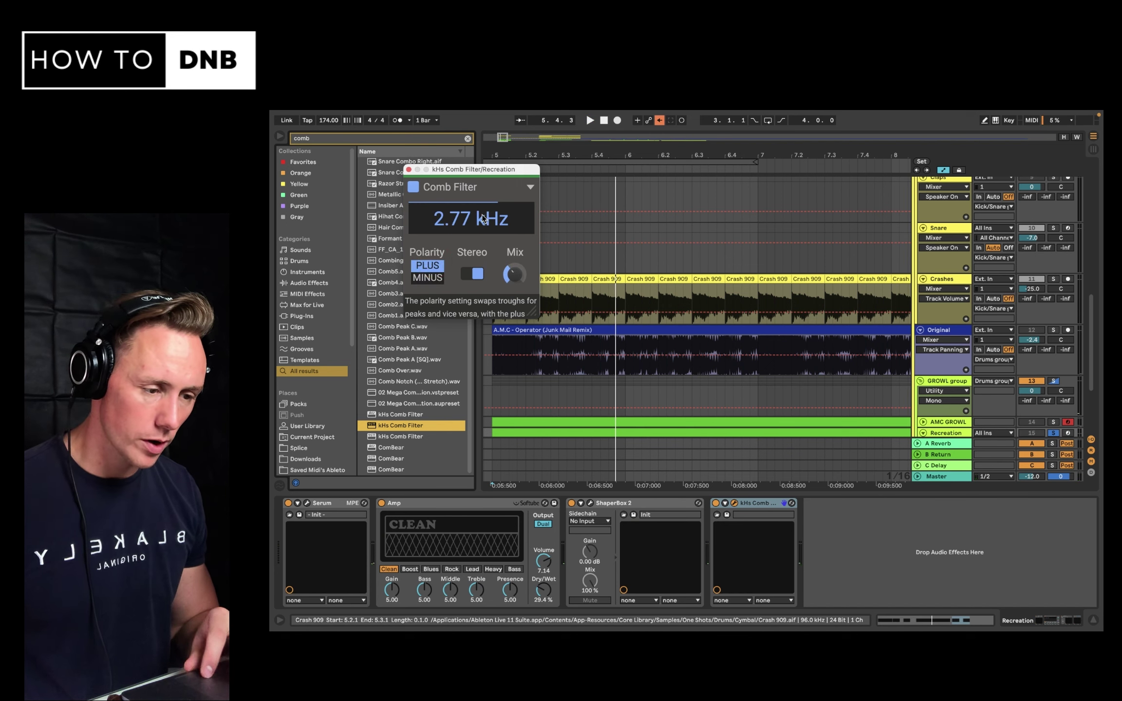
pyautogui.moveTo(482, 219); pyautogui.dragTo(482, 239)
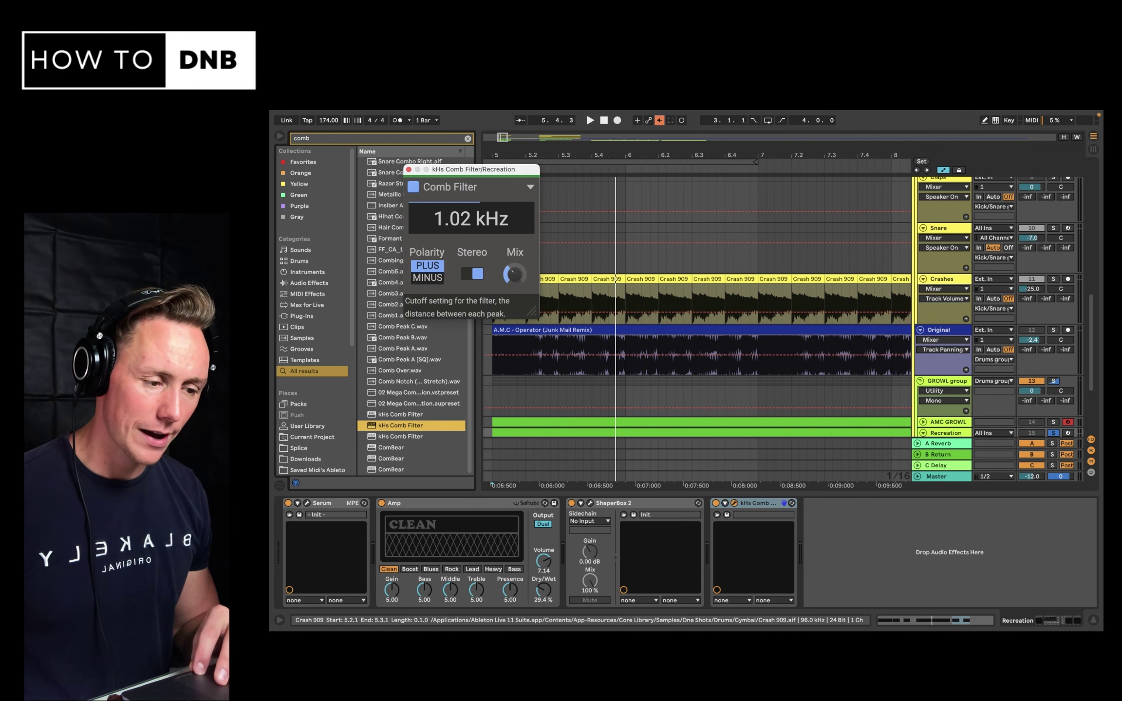
pyautogui.press('space')
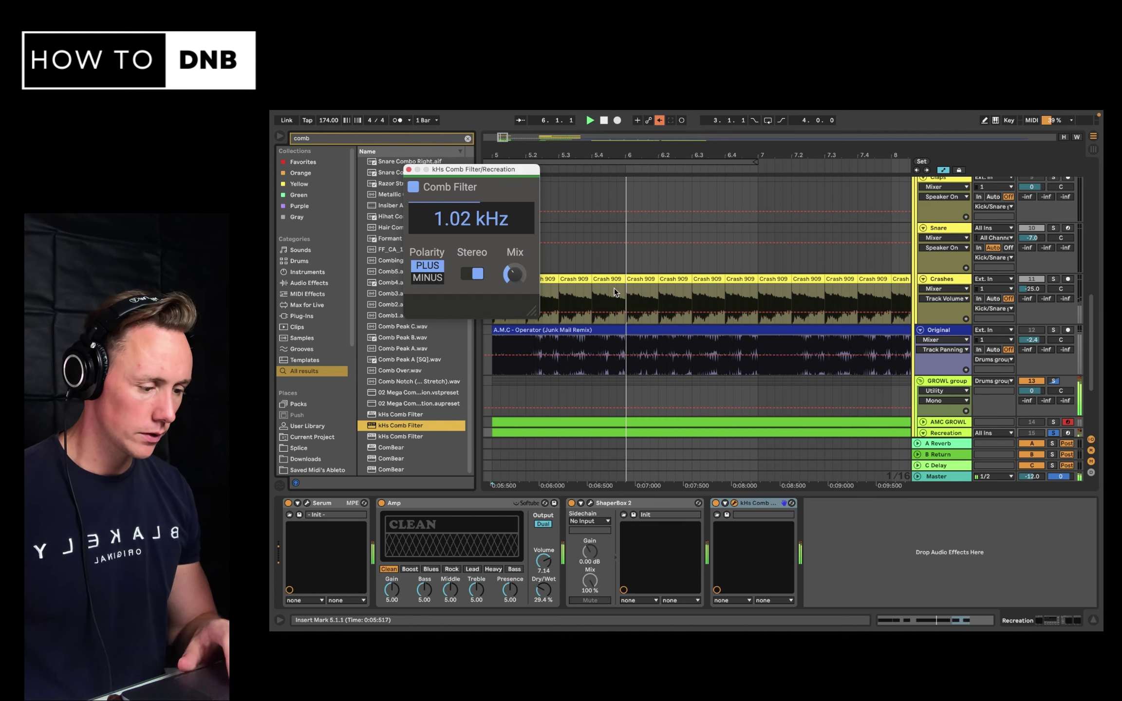
pyautogui.press('space')
pyautogui.click(409, 168)
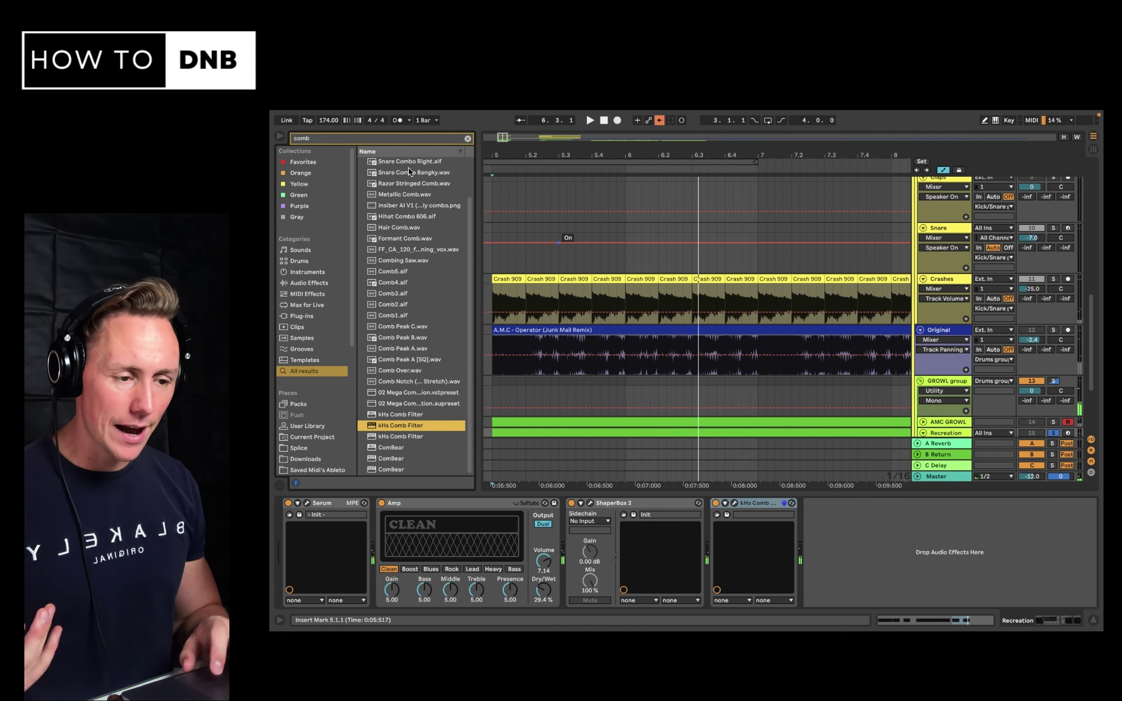
# - Search the browser for "serumfx", add SerumFX after the kHs Comb Filter on the Recreation track, and open its interface
pyautogui.click(393, 139)
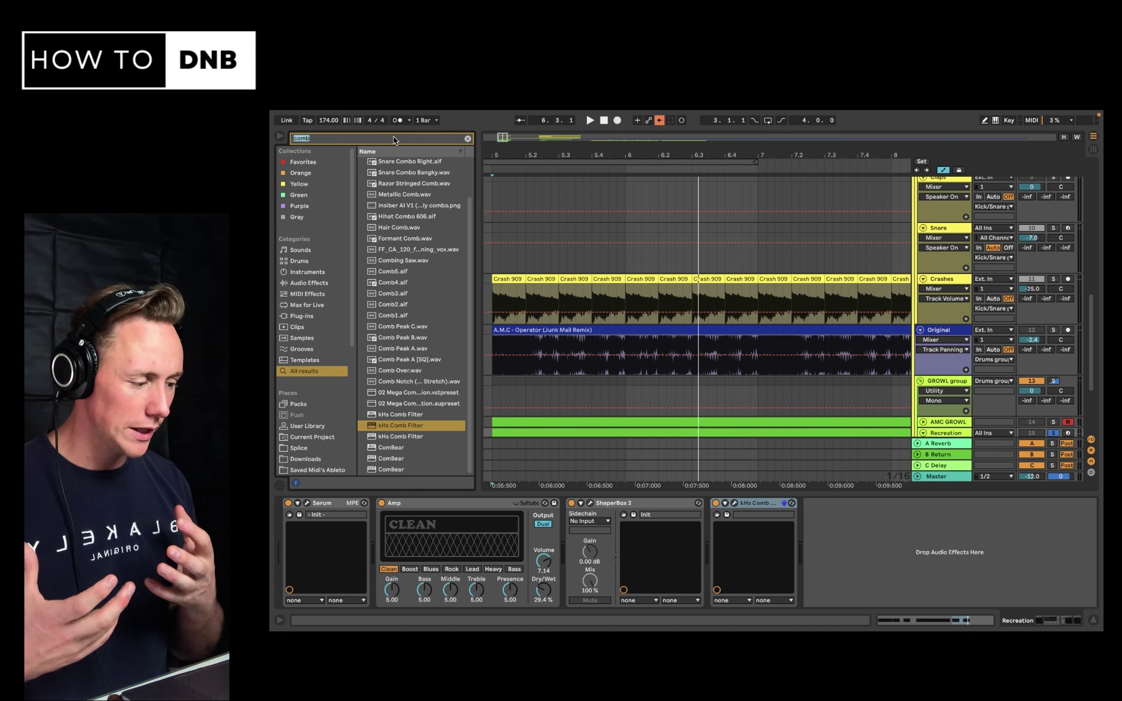
pyautogui.write('serumfx')
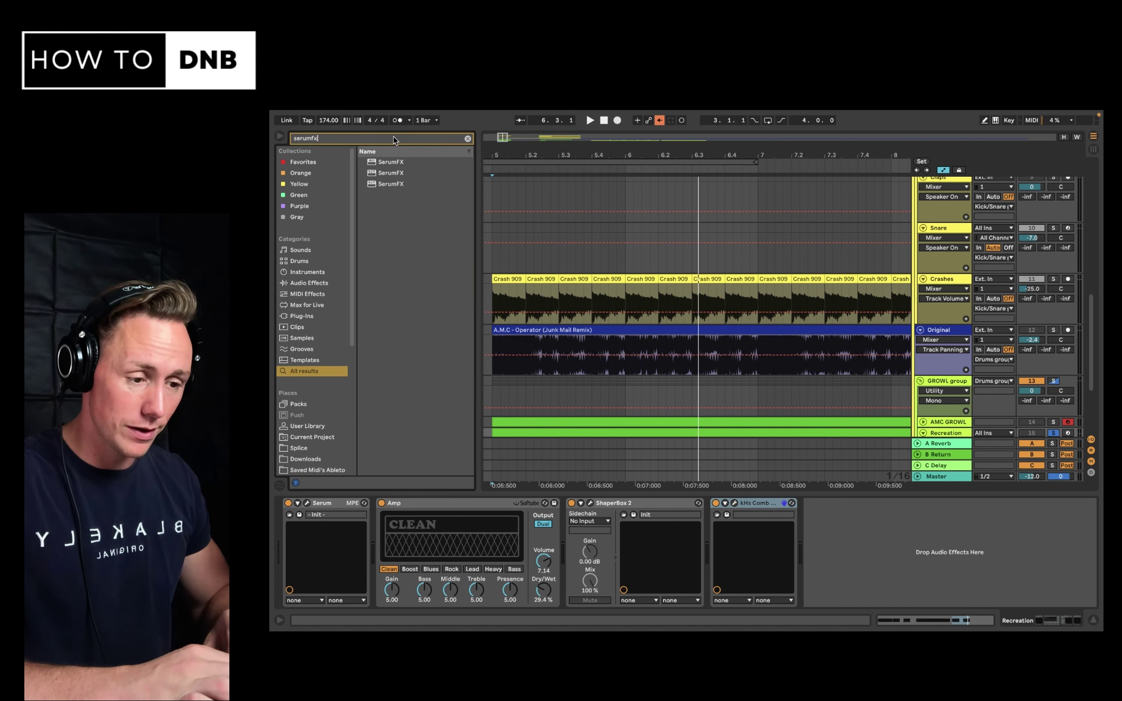
pyautogui.click(381, 174)
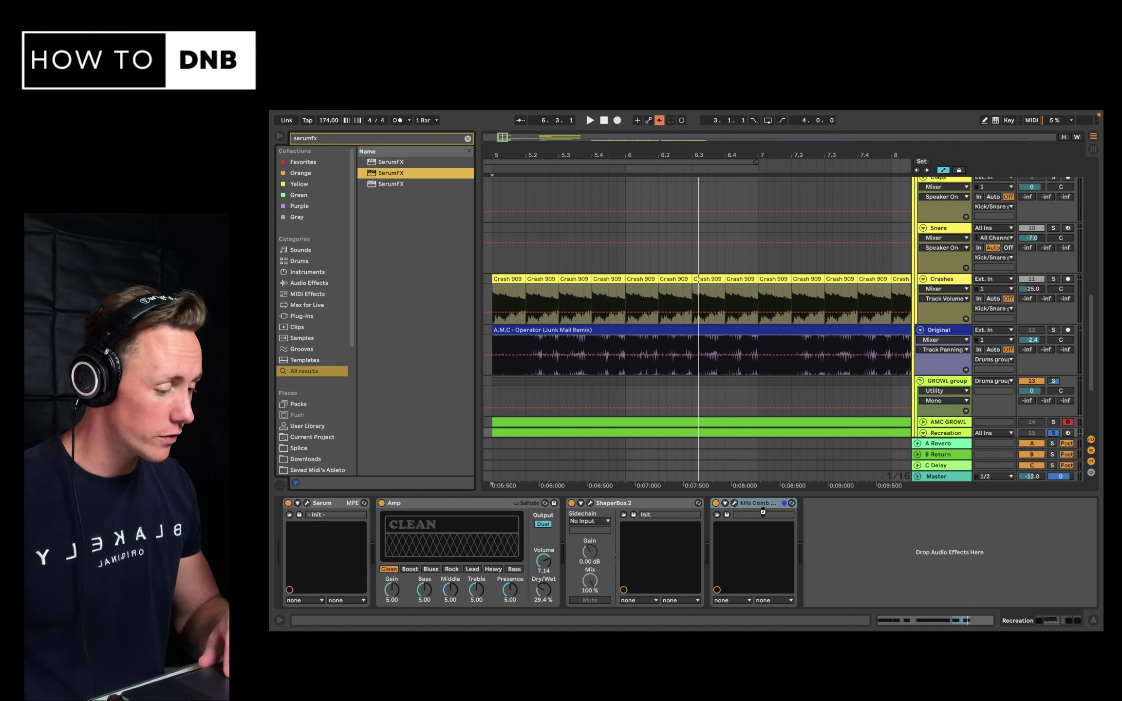
pyautogui.moveTo(817, 500); pyautogui.dragTo(795, 509)
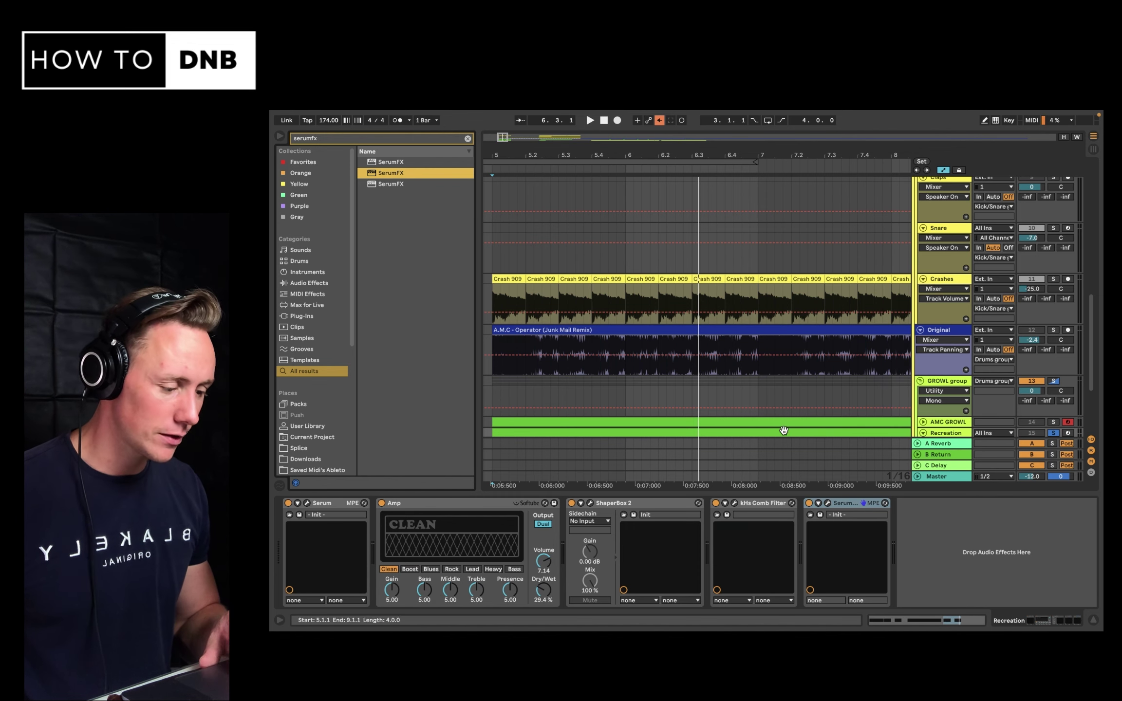
pyautogui.click(827, 503)
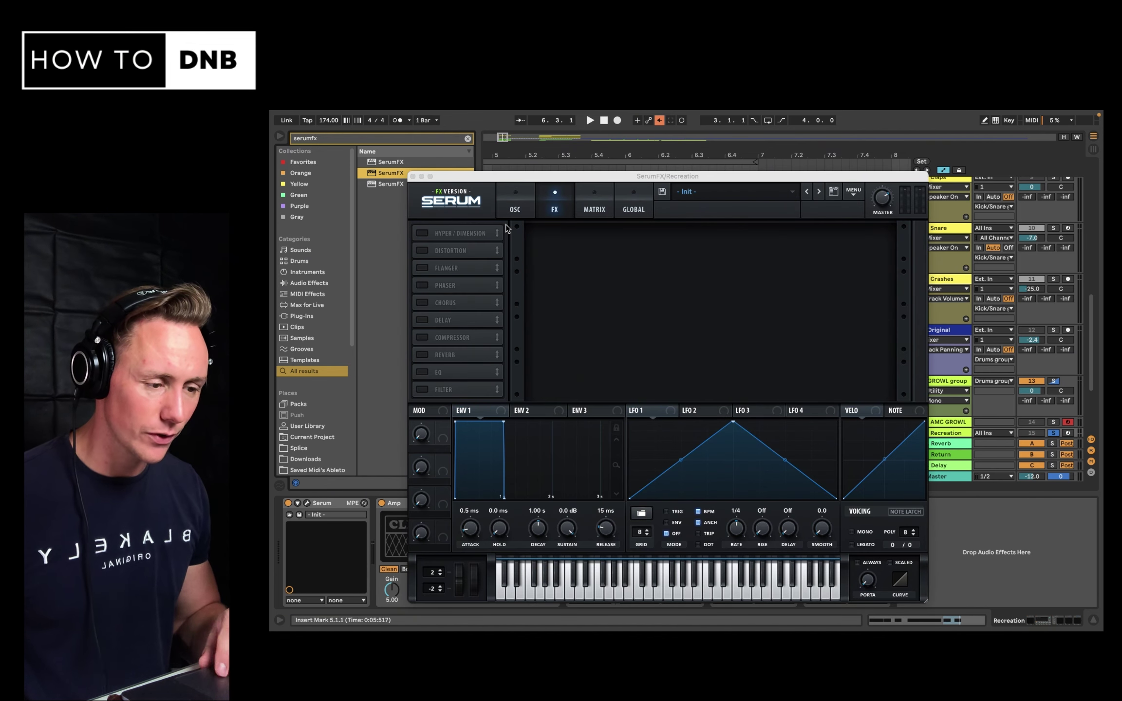
# - Enable only the Filter effect in SerumFX and set its filter type to Reverb from the Misc category
pyautogui.click(422, 355)
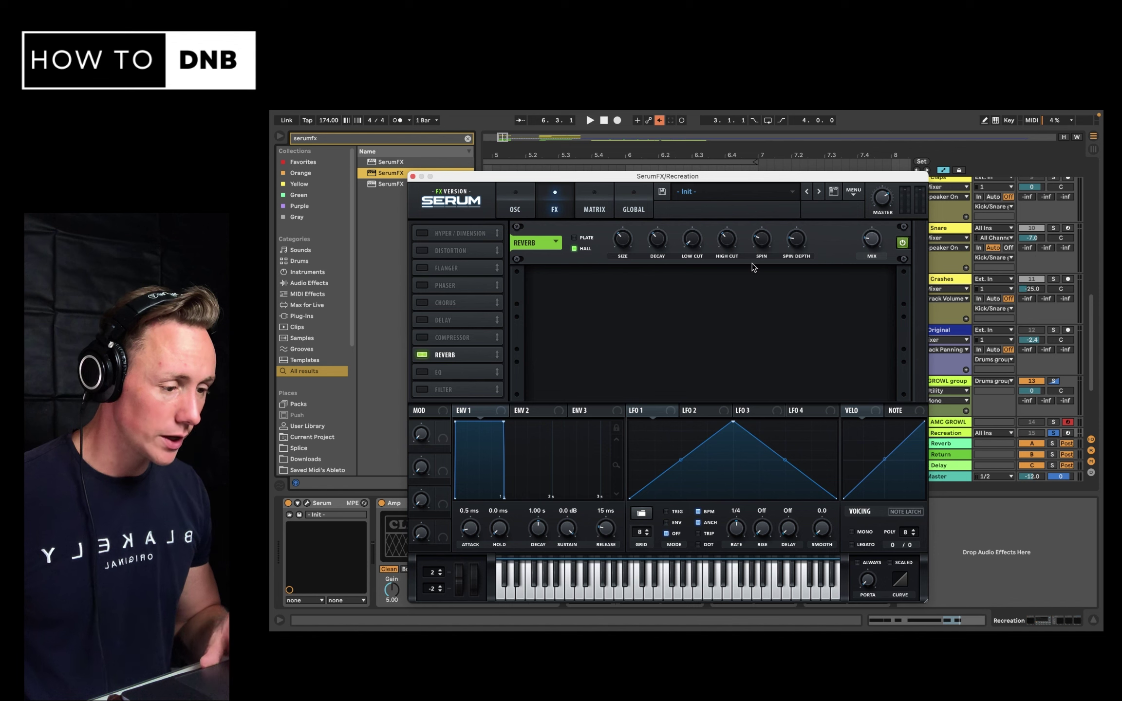
pyautogui.click(422, 356)
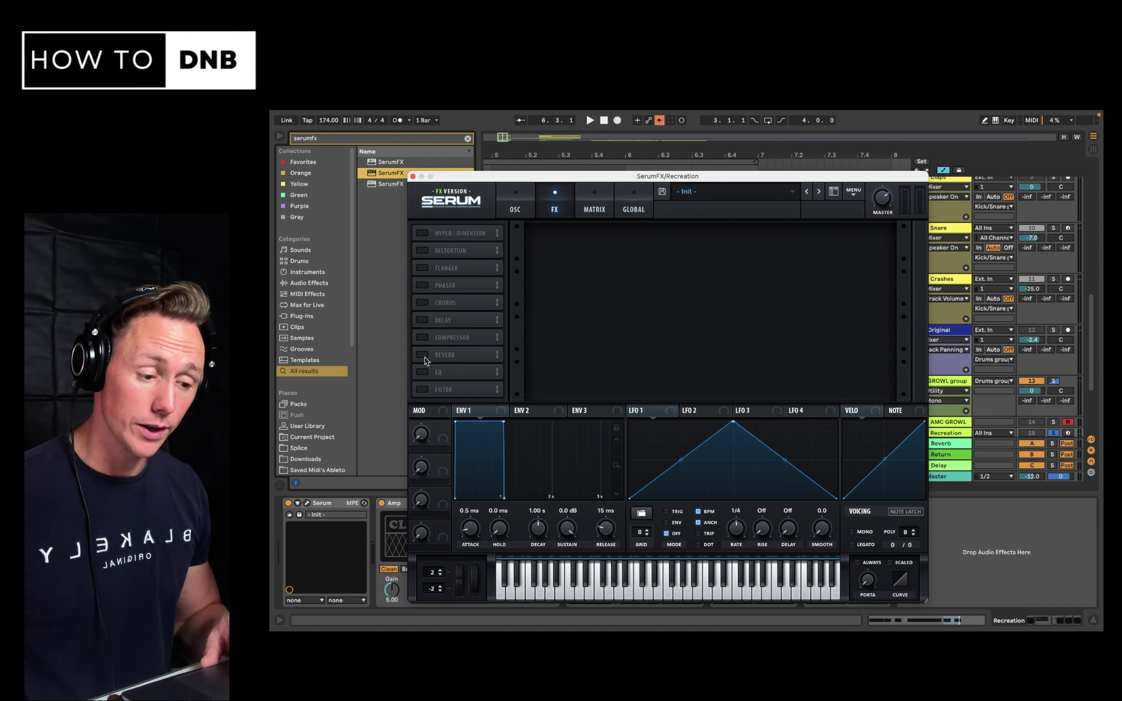
pyautogui.click(421, 390)
pyautogui.click(614, 244)
pyautogui.moveTo(607, 298)
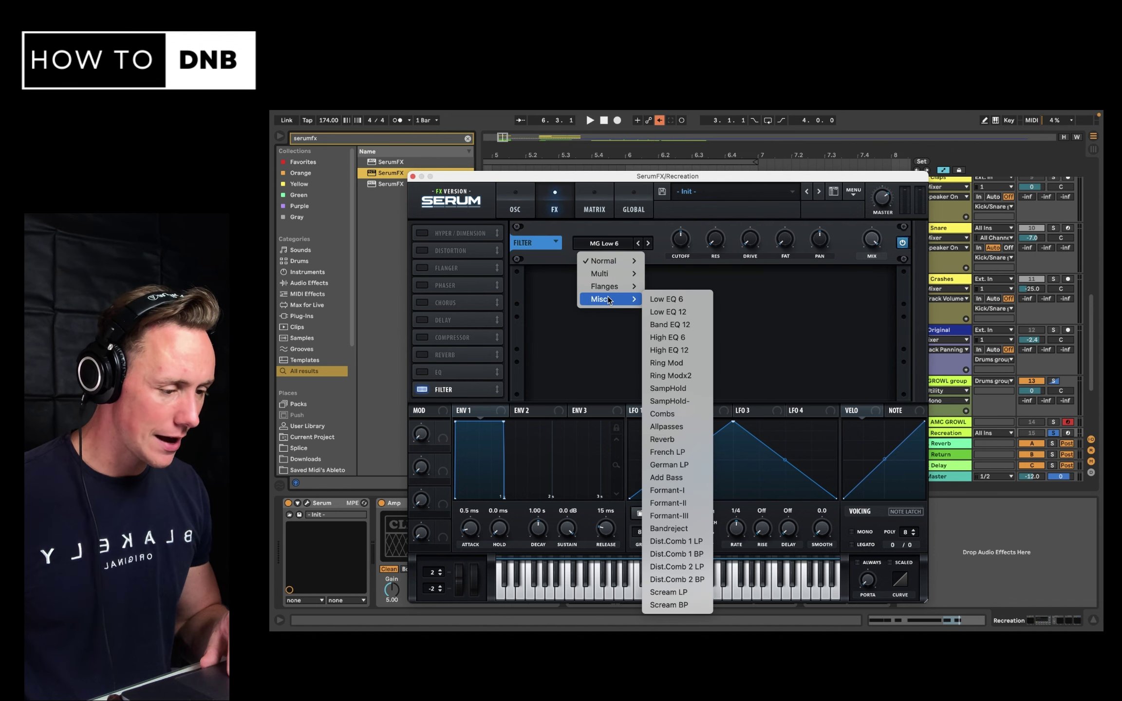
pyautogui.click(676, 440)
# - Set the Reverb filter's resonance to 67%, adjust its cutoff and lower its mix during playback, and close SerumFX
pyautogui.press('space')
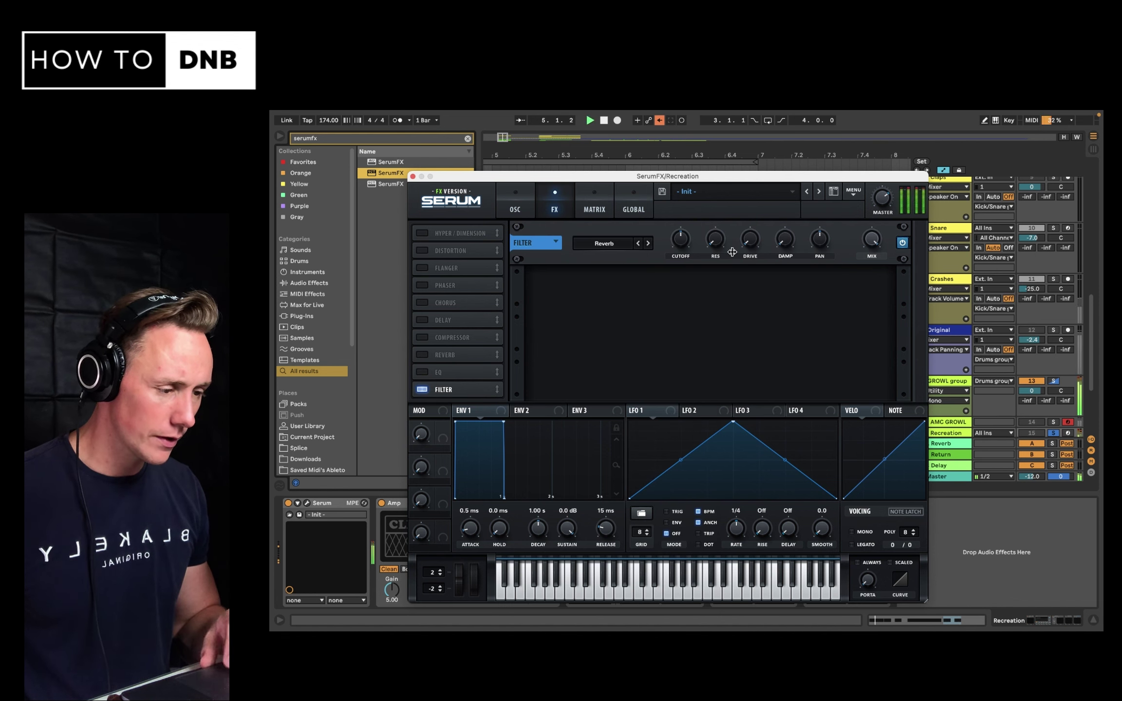
pyautogui.moveTo(686, 241); pyautogui.dragTo(726, 230)
pyautogui.press('space')
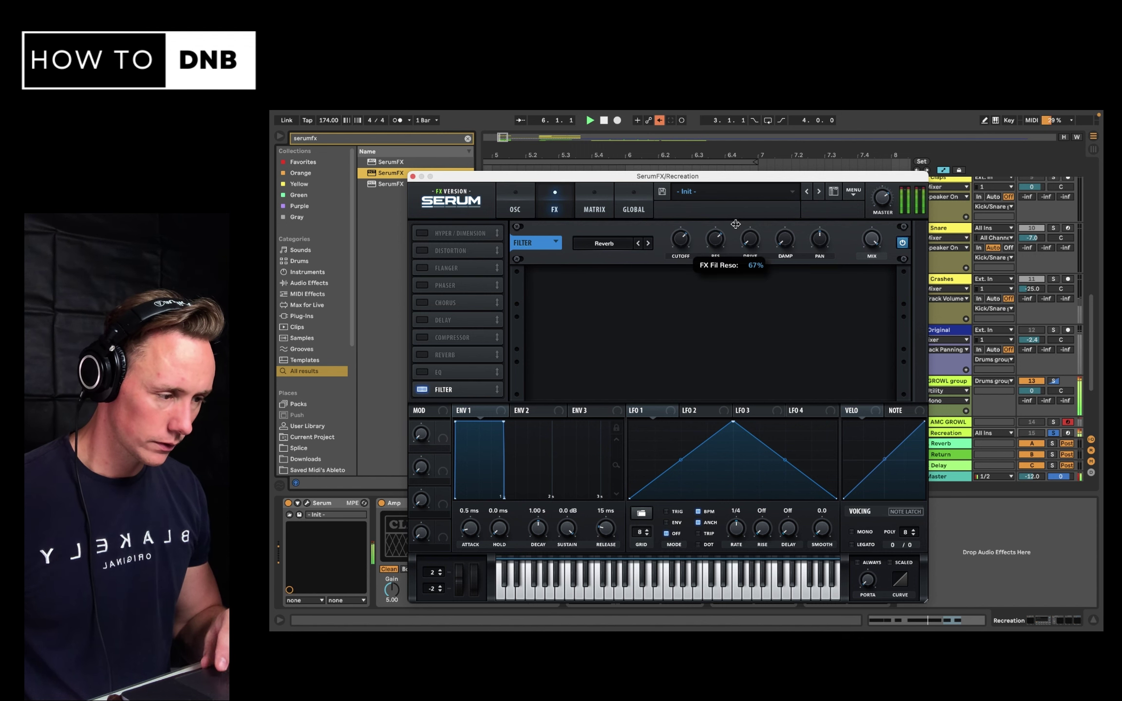
pyautogui.moveTo(874, 243); pyautogui.dragTo(859, 317)
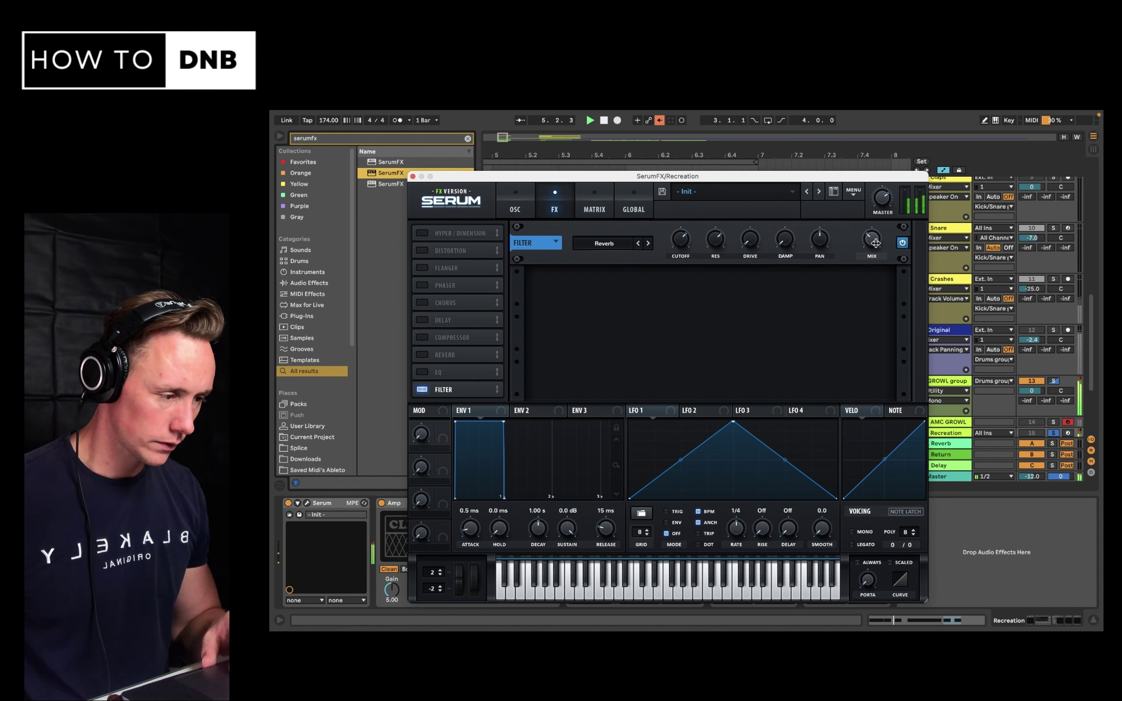
pyautogui.moveTo(875, 243); pyautogui.dragTo(875, 256)
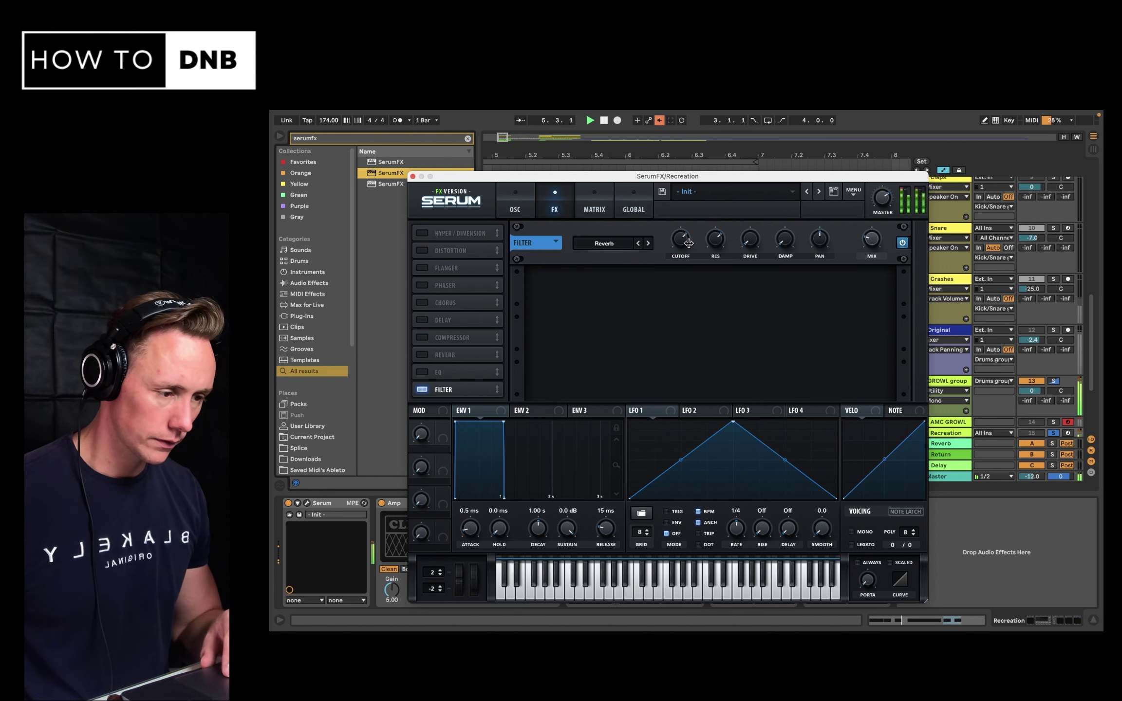
pyautogui.moveTo(689, 242); pyautogui.dragTo(690, 238)
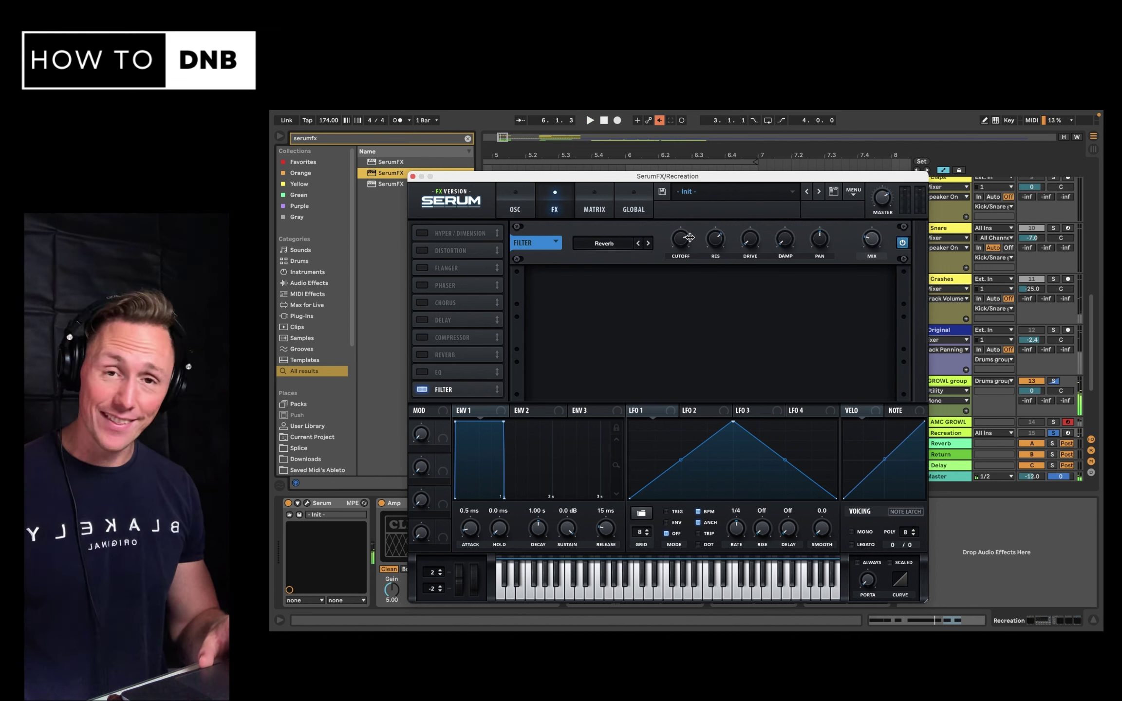
pyautogui.click(412, 176)
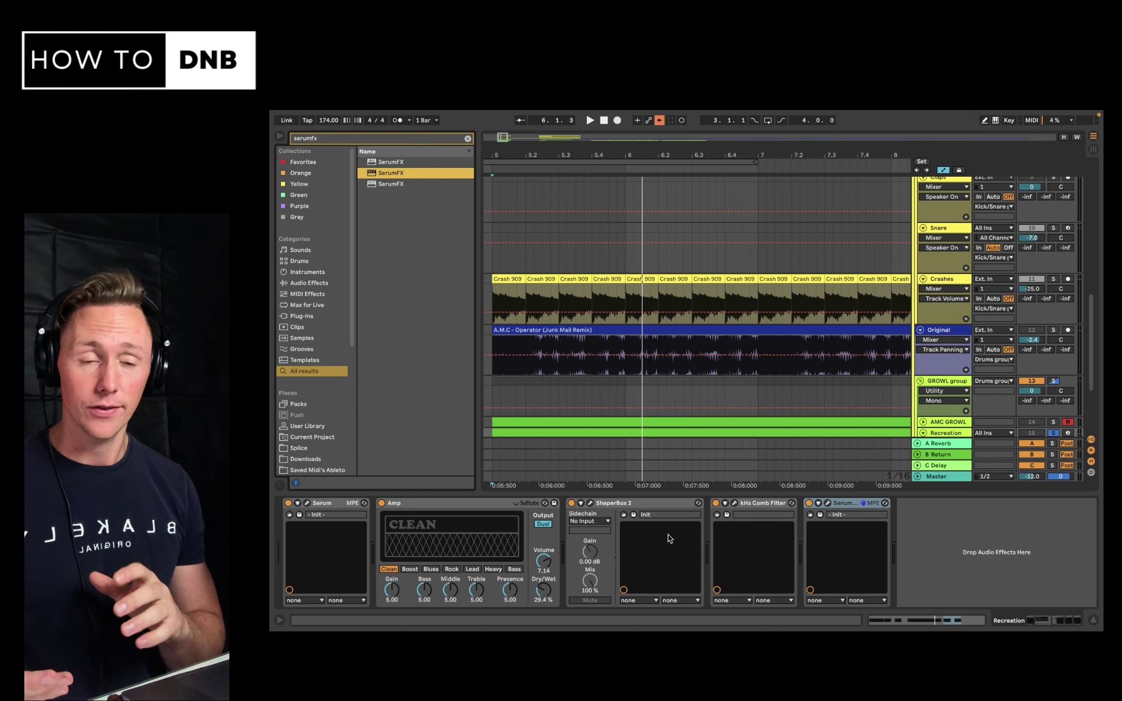
# - Open the Serum synth on the Recreation track and check which modulators are assigned to oscillator A's wavetable position
pyautogui.click(306, 503)
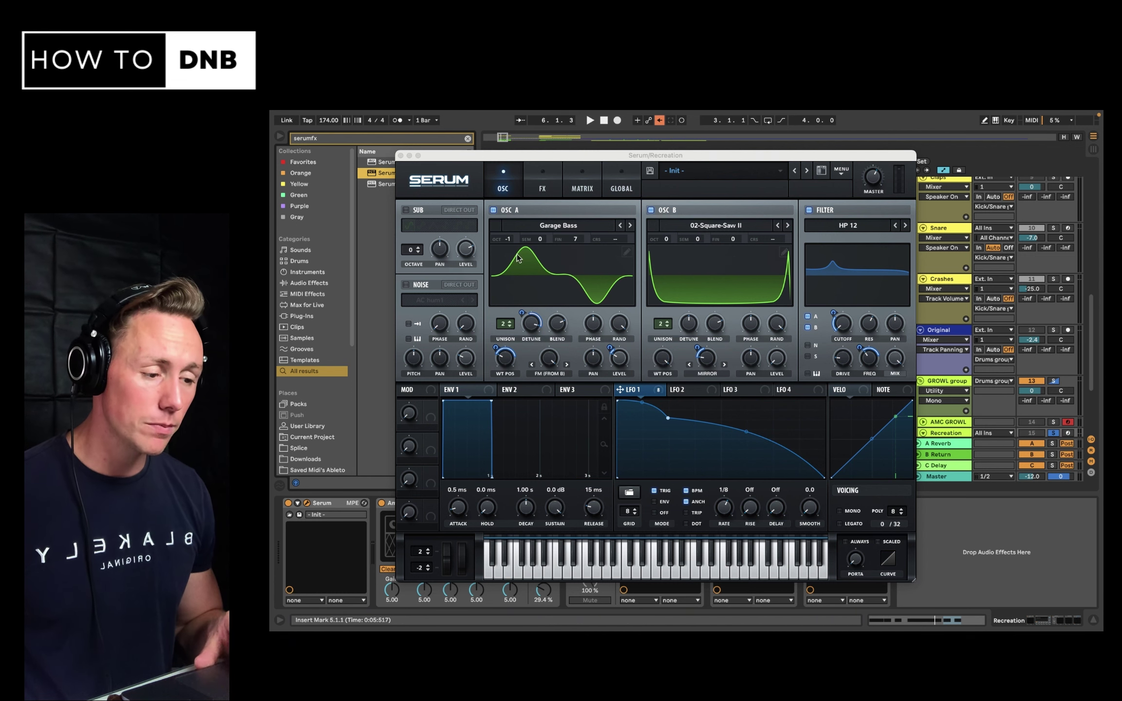
pyautogui.rightClick(504, 365)
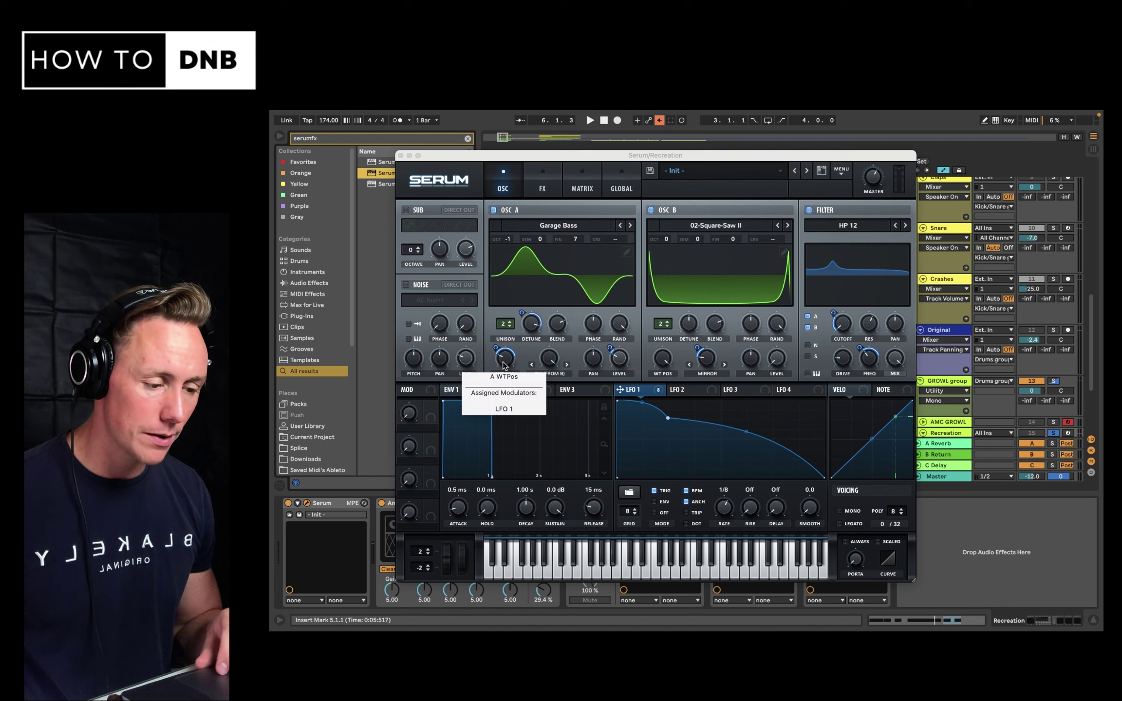
pyautogui.click(524, 357)
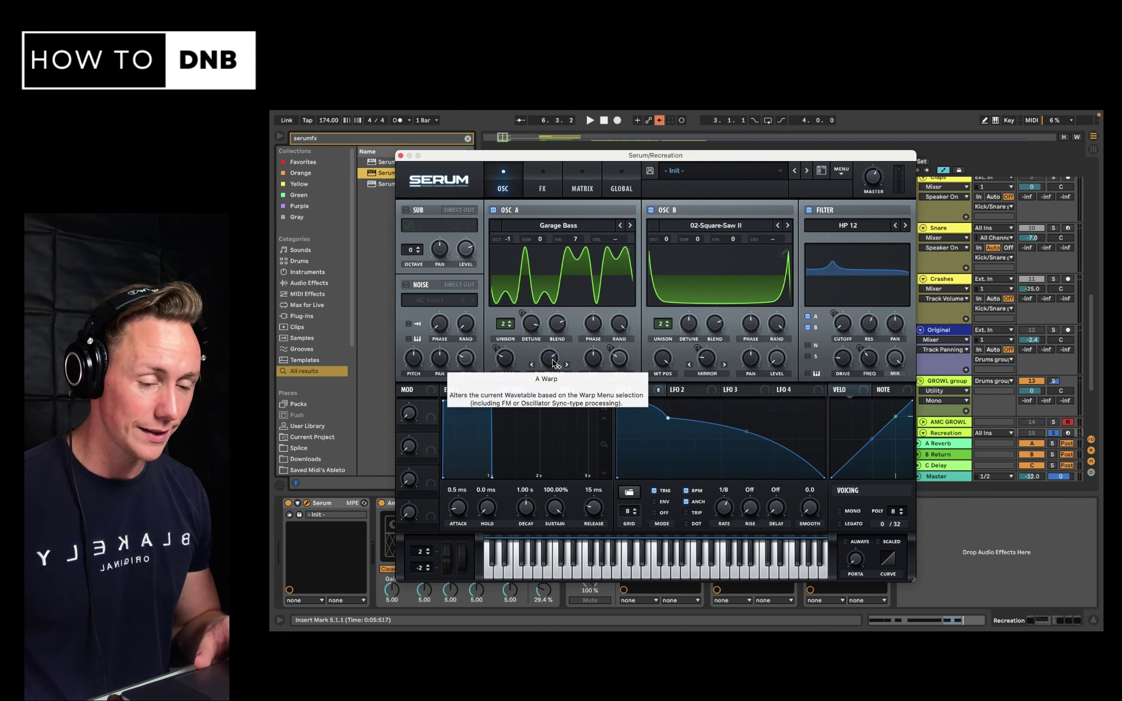
# - Audition oscillator A's FM (from B) warp at a lowered amount and at 73%
pyautogui.moveTo(553, 362); pyautogui.dragTo(535, 414)
pyautogui.press('space')
pyautogui.press('space')
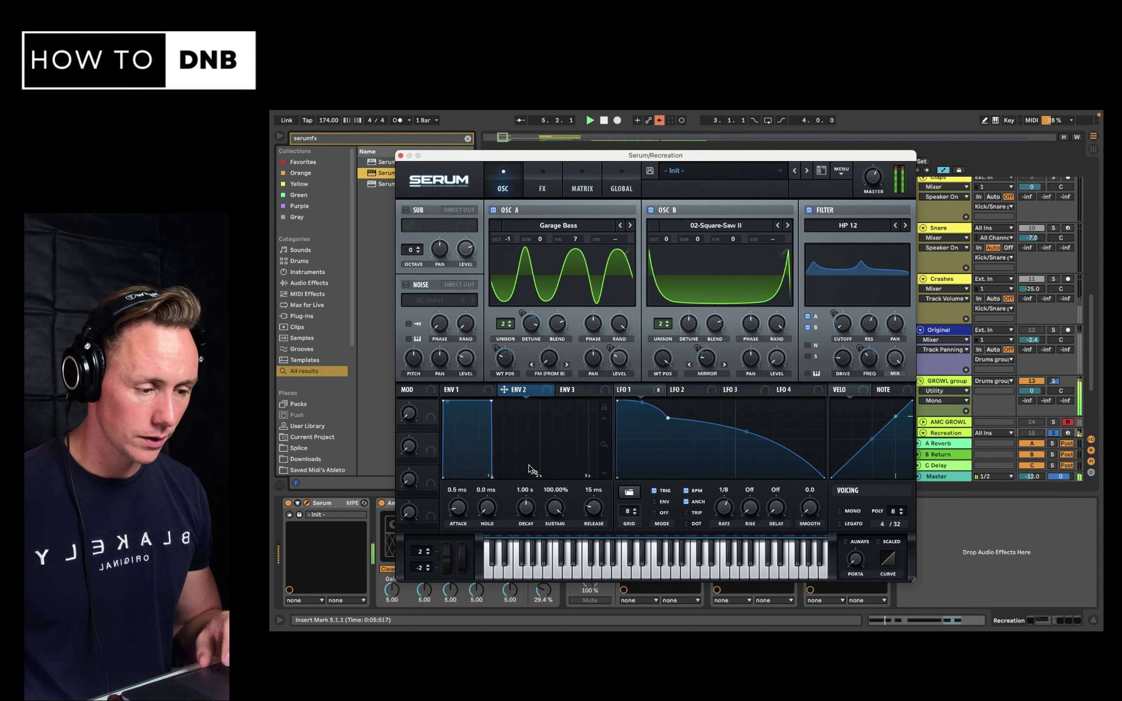
pyautogui.press('space')
pyautogui.moveTo(549, 354); pyautogui.dragTo(590, 291)
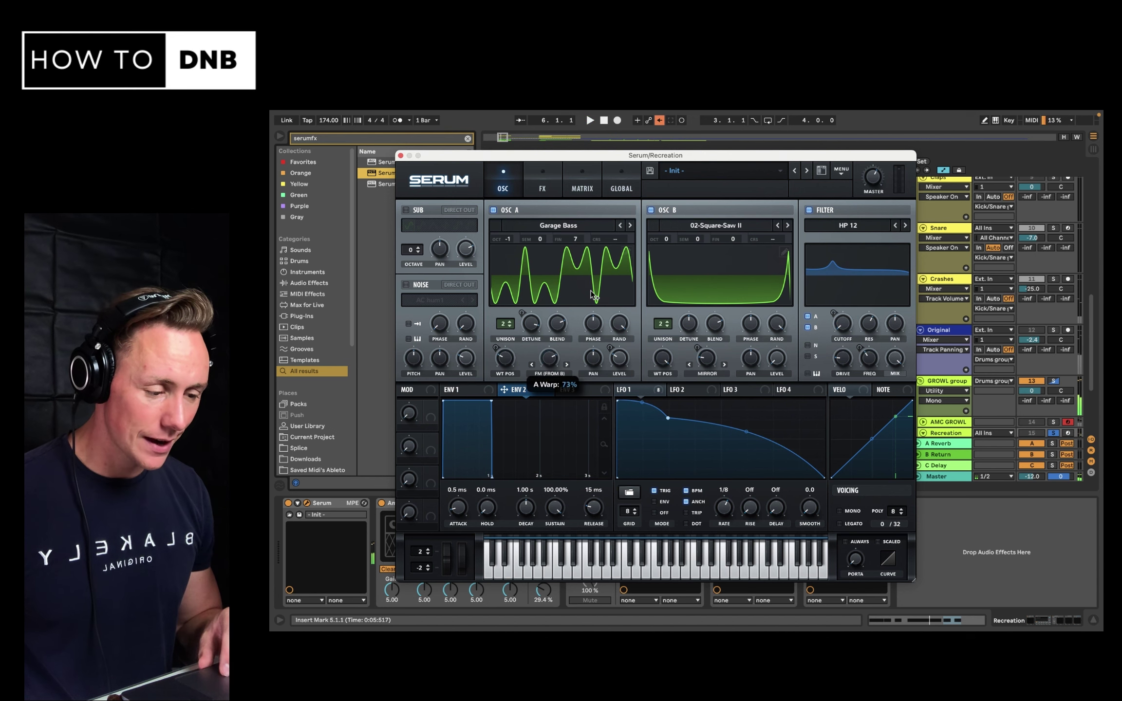
pyautogui.press('space')
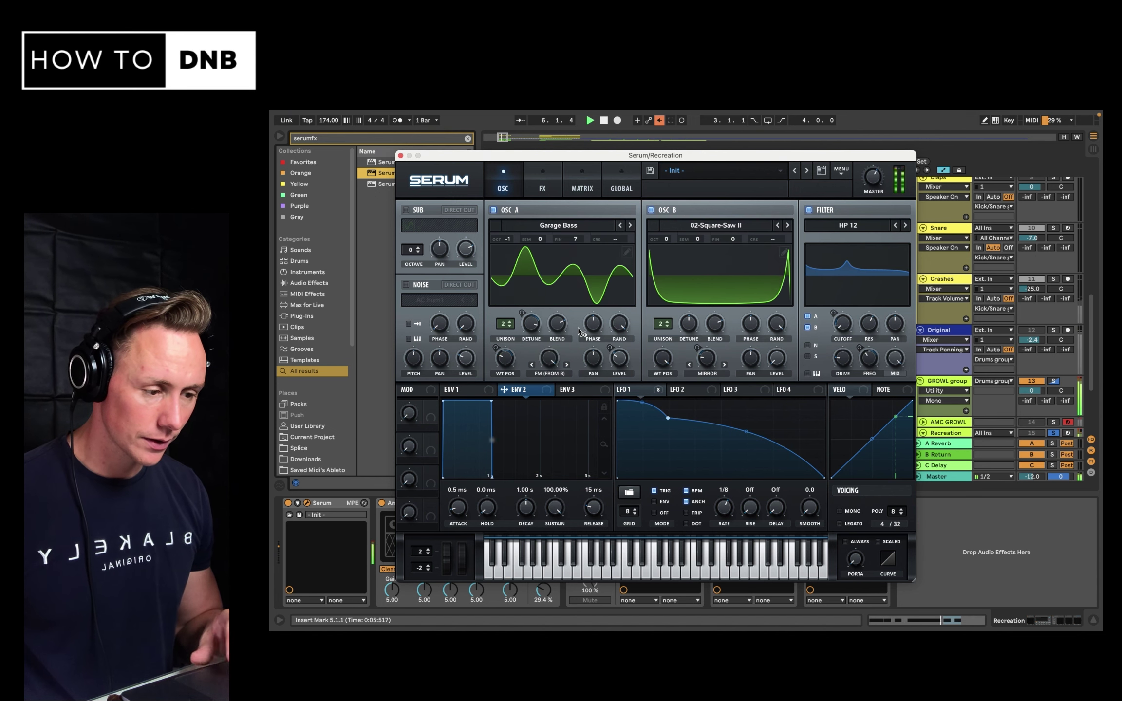
pyautogui.press('space')
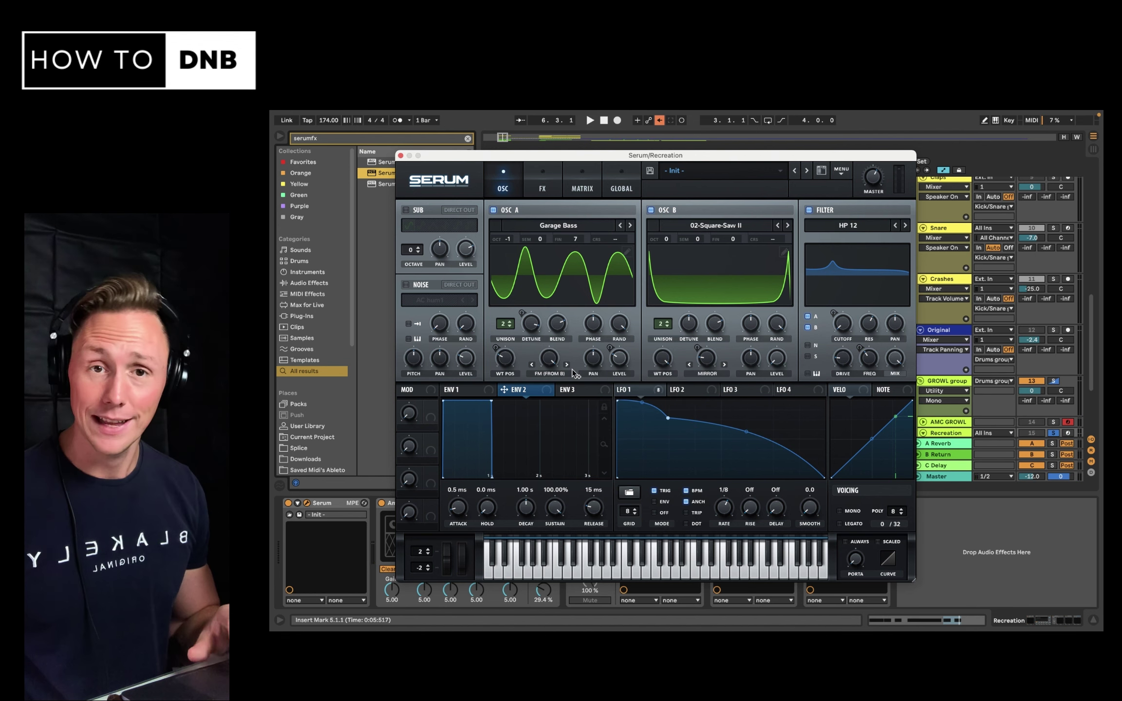
# - Try the Light Metal 1 [SL] spectral wavetable in oscillator A and audition it
pyautogui.click(605, 227)
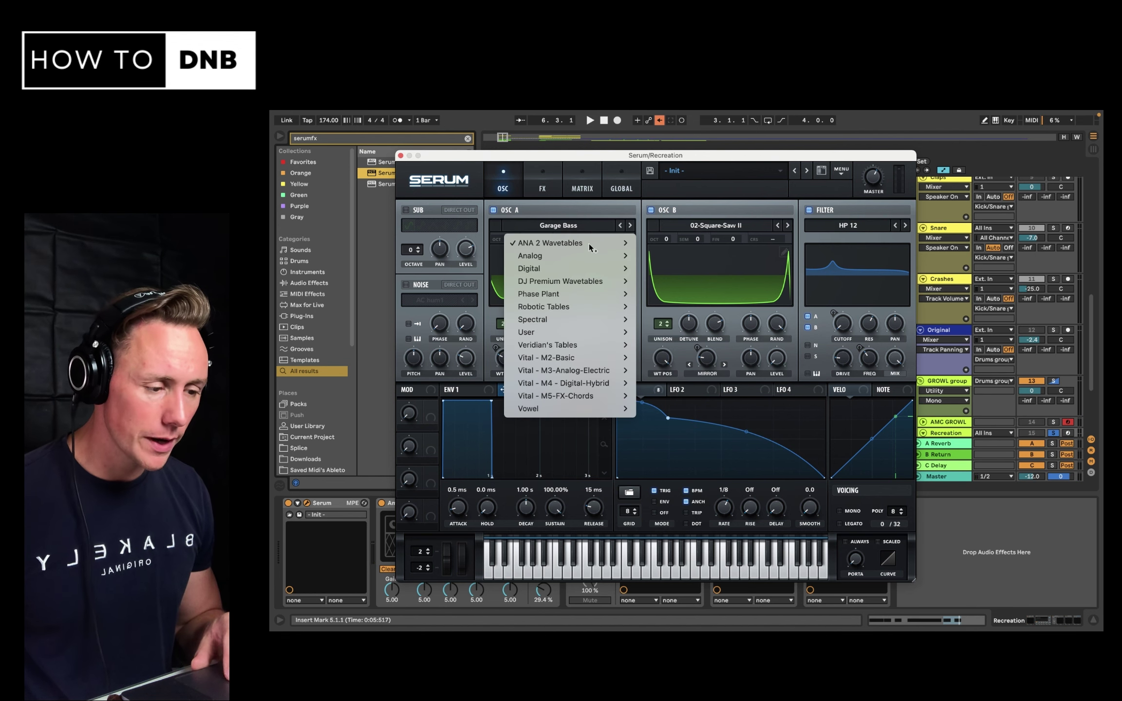
pyautogui.moveTo(583, 256)
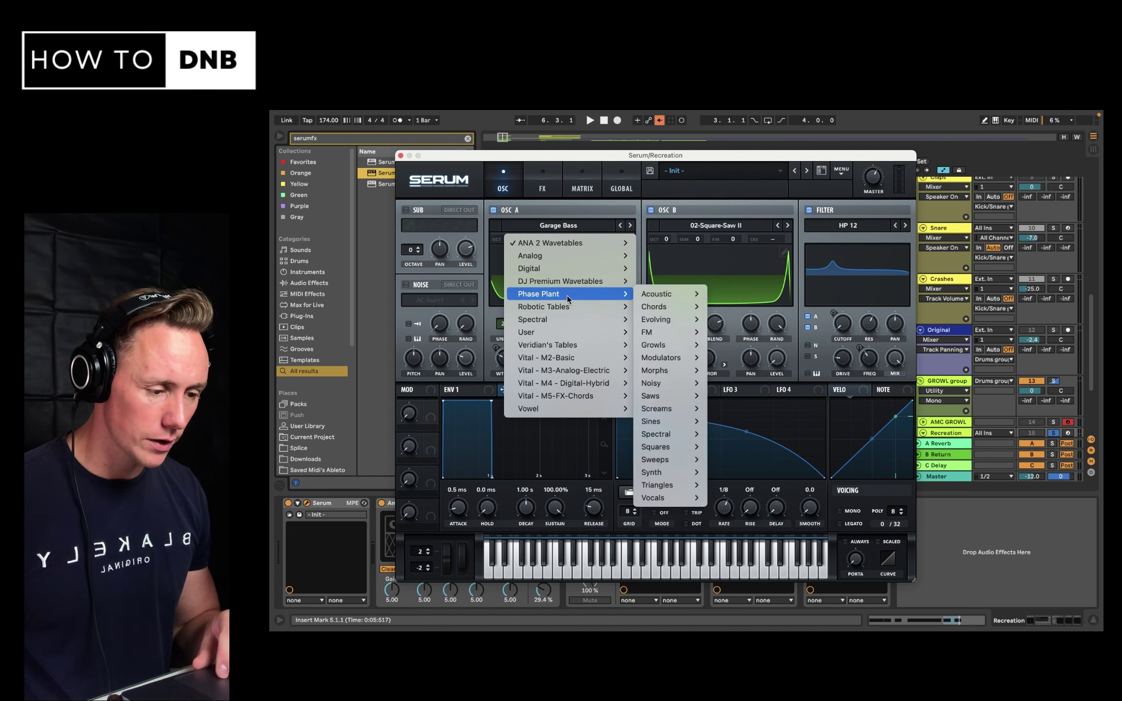
pyautogui.moveTo(575, 325)
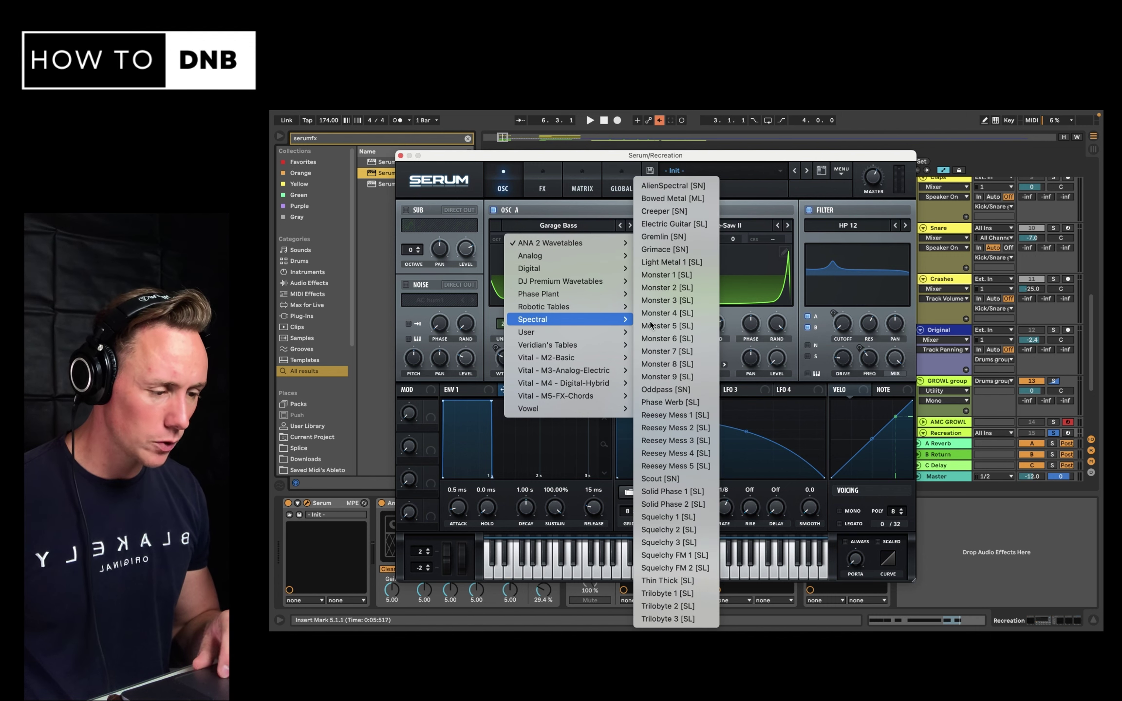
pyautogui.click(683, 262)
pyautogui.press('space')
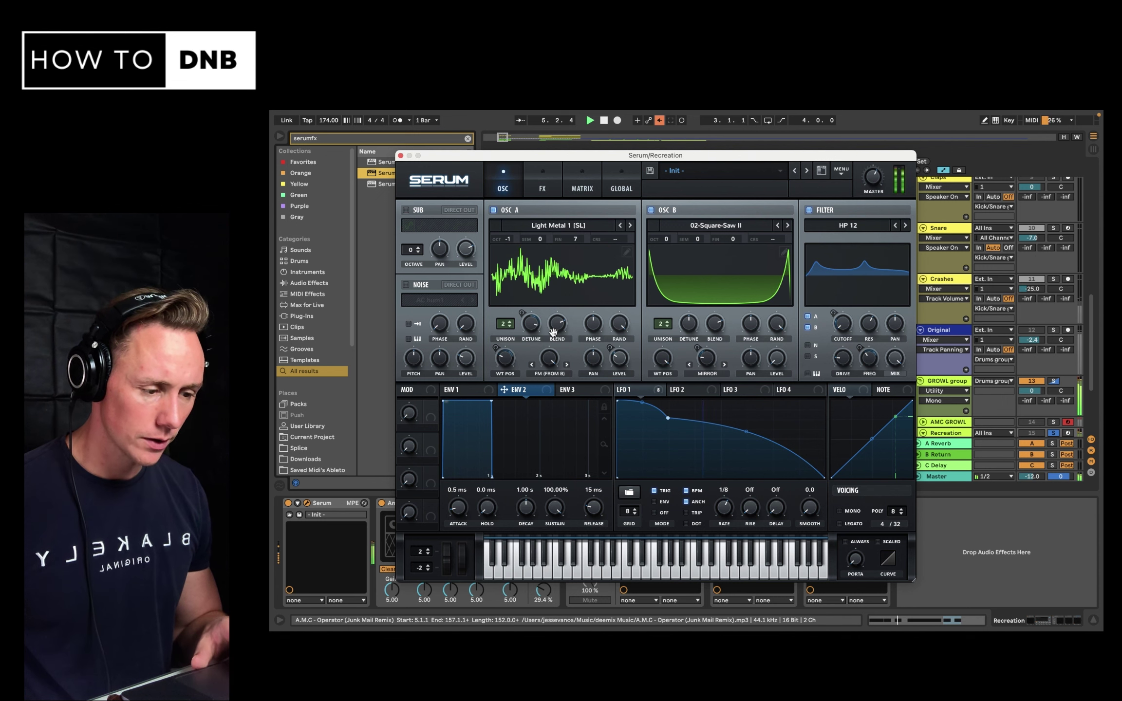
pyautogui.press('space')
# - Try the BSOD_Square analog wavetable in oscillator A and play it back
pyautogui.click(608, 227)
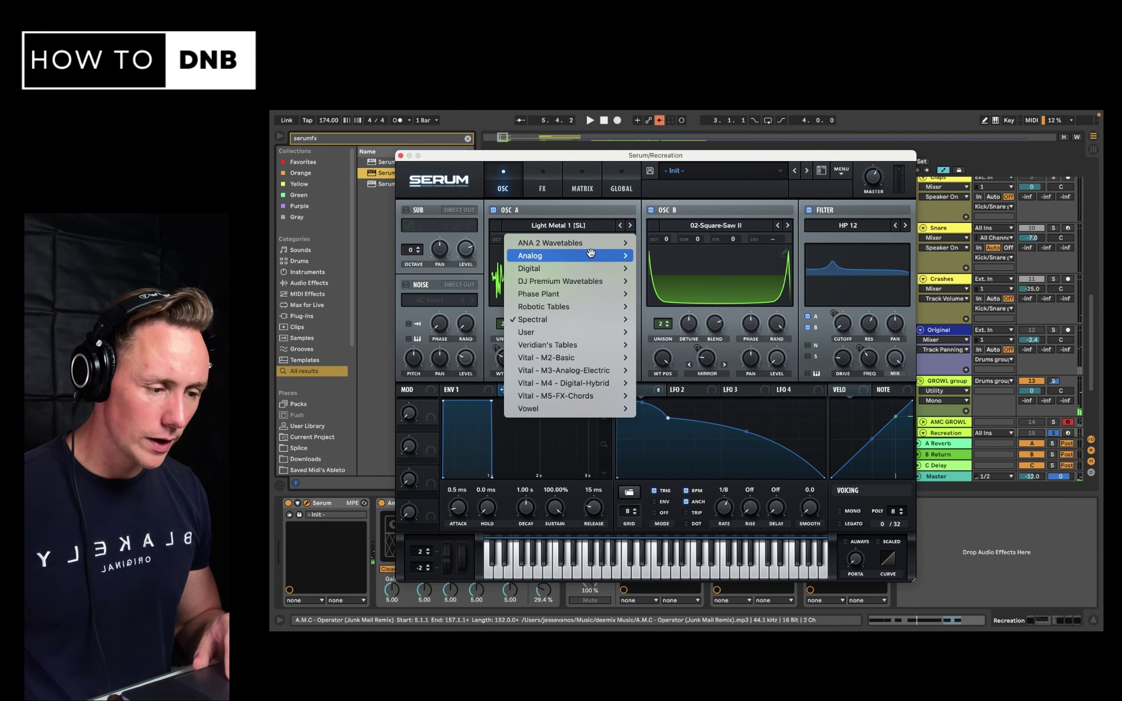
pyautogui.moveTo(584, 256)
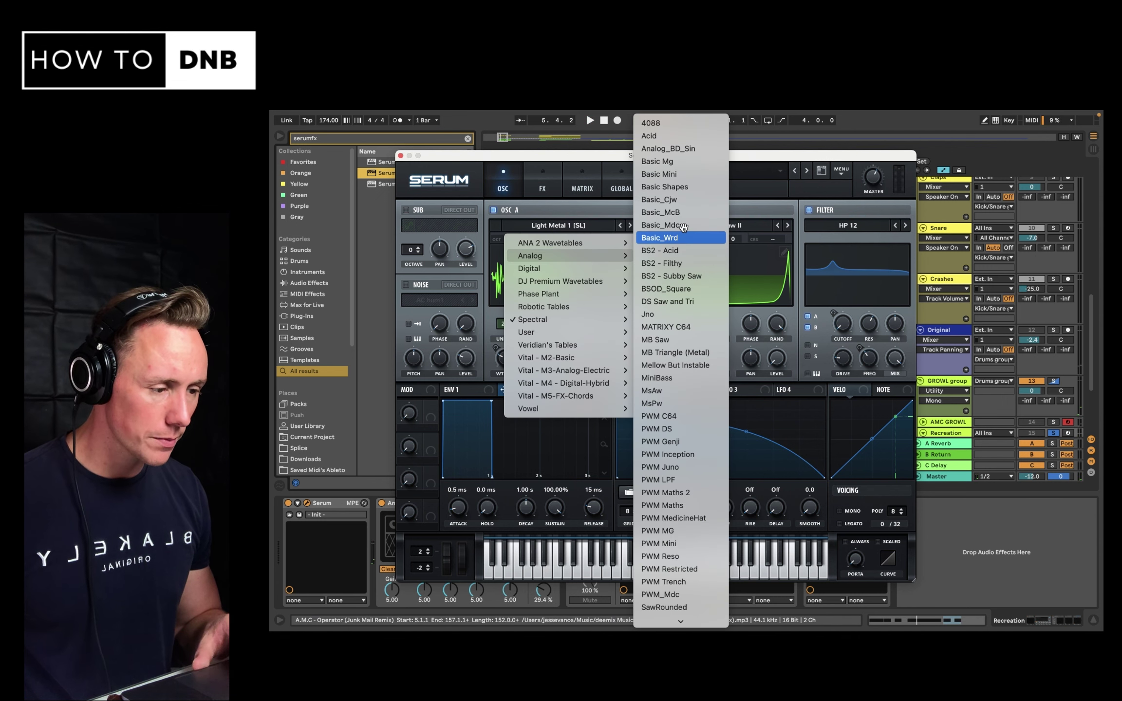
pyautogui.click(685, 290)
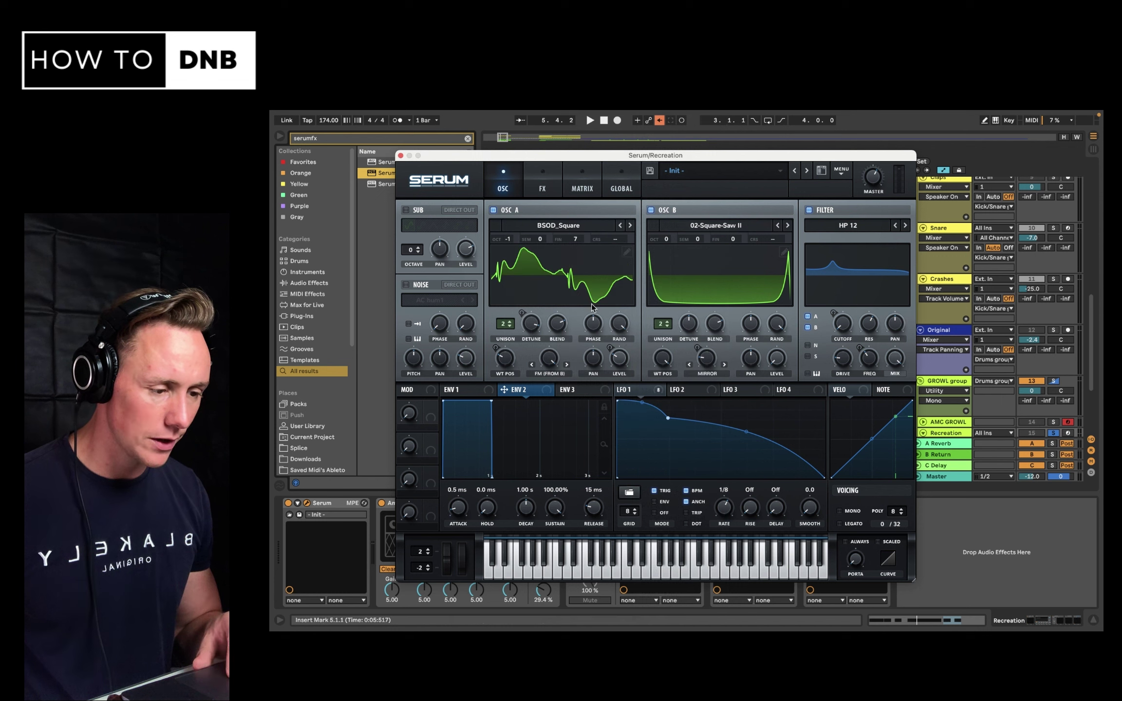
pyautogui.press('space')
pyautogui.moveTo(516, 349)
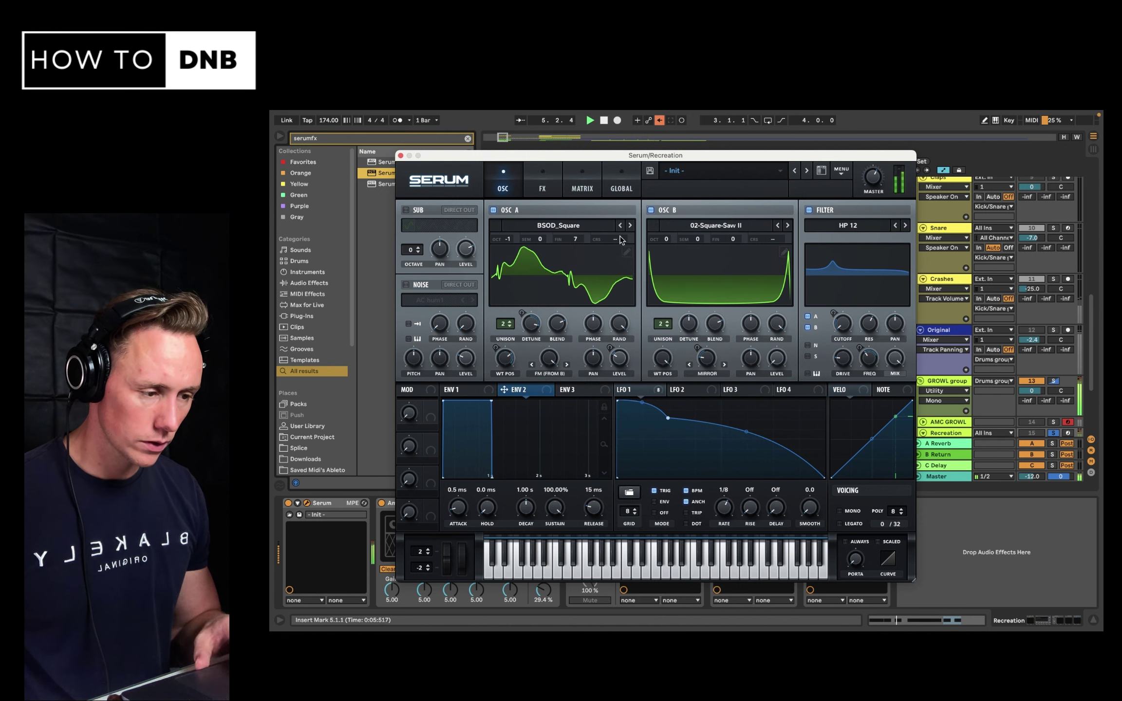
# - Try the Jno wavetable in oscillator A with a lowered wavetable position during playback
pyautogui.click(630, 226)
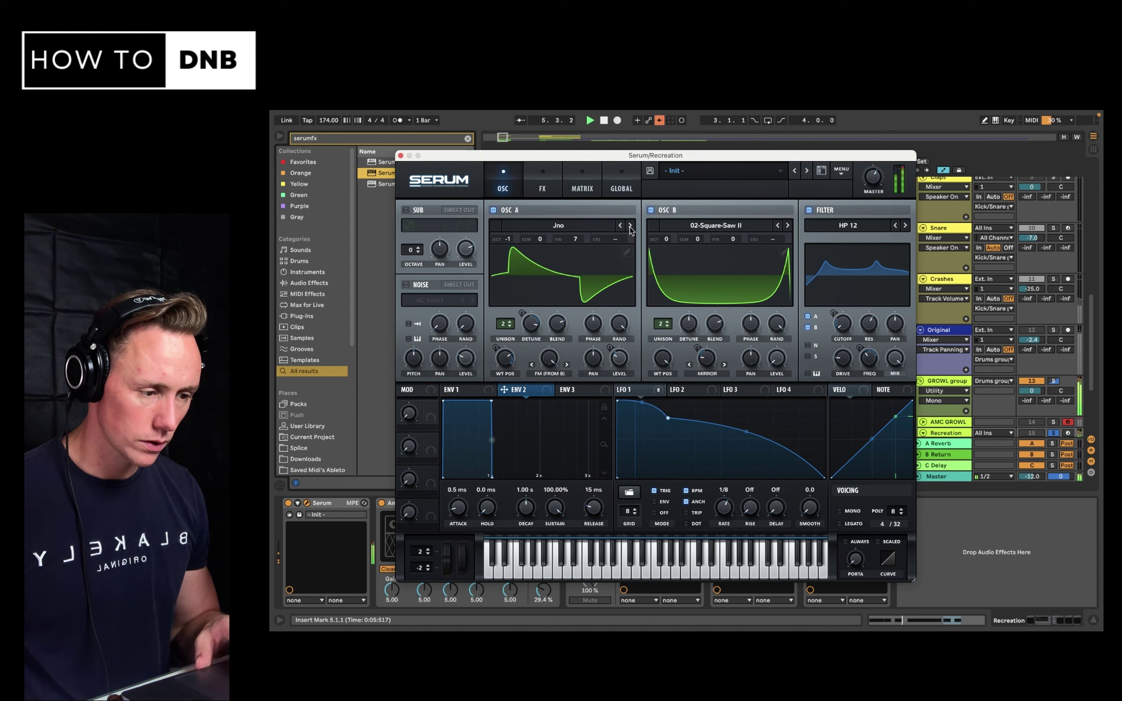
pyautogui.moveTo(505, 358); pyautogui.dragTo(501, 416)
pyautogui.press('space')
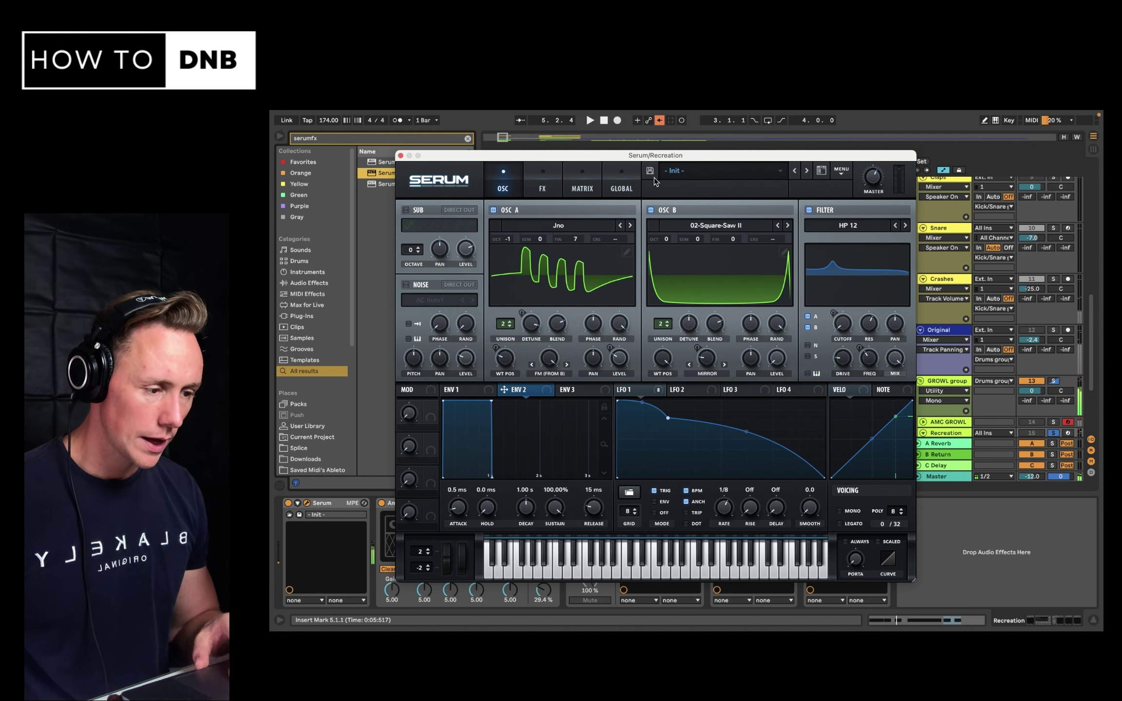
# - Load the MiniBass analog wavetable in oscillator A and audition it with the wavetable position at 142
pyautogui.click(599, 228)
pyautogui.moveTo(585, 259)
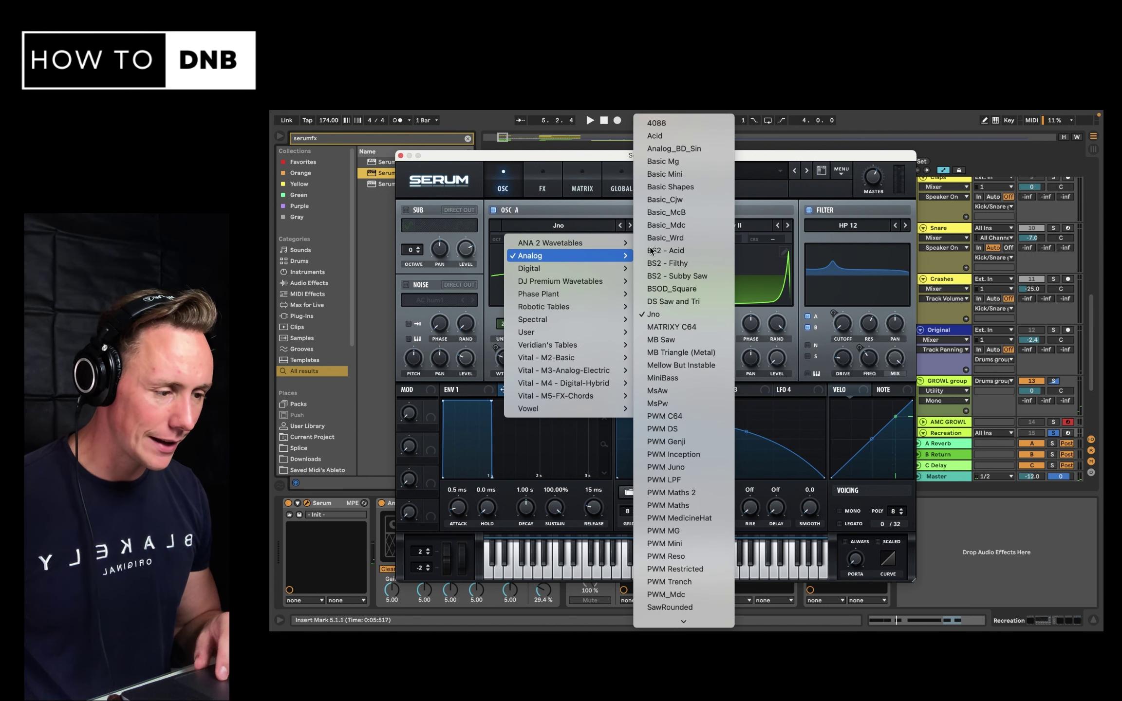
pyautogui.click(682, 378)
pyautogui.press('space')
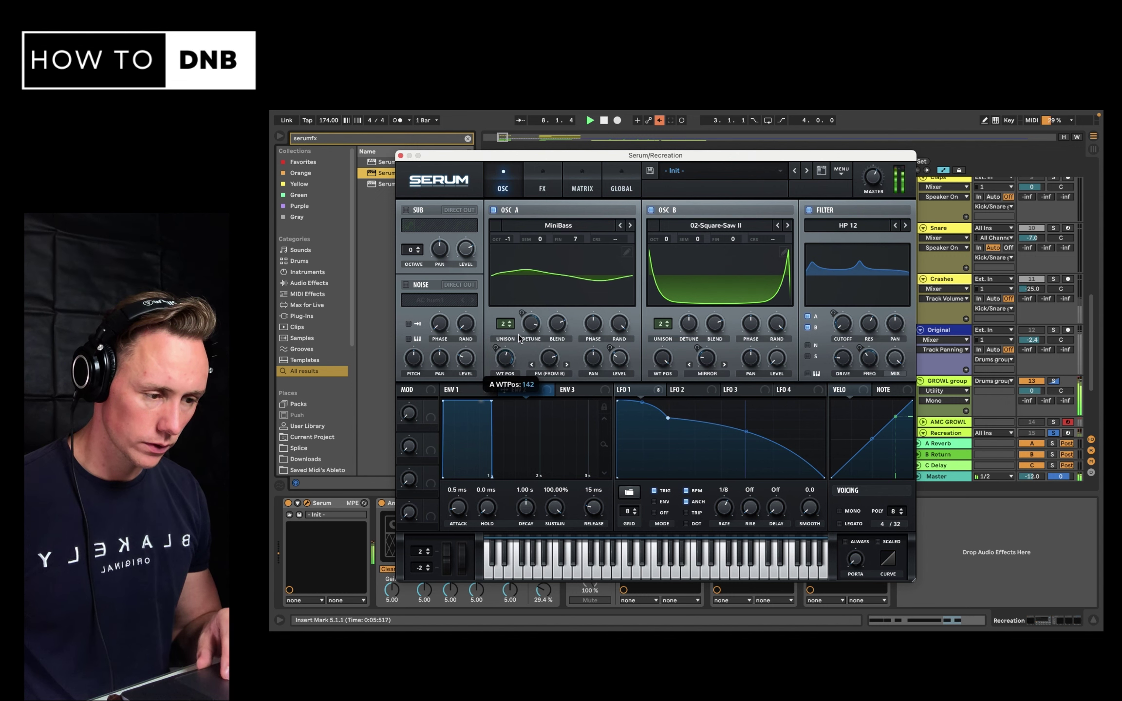
pyautogui.press('space')
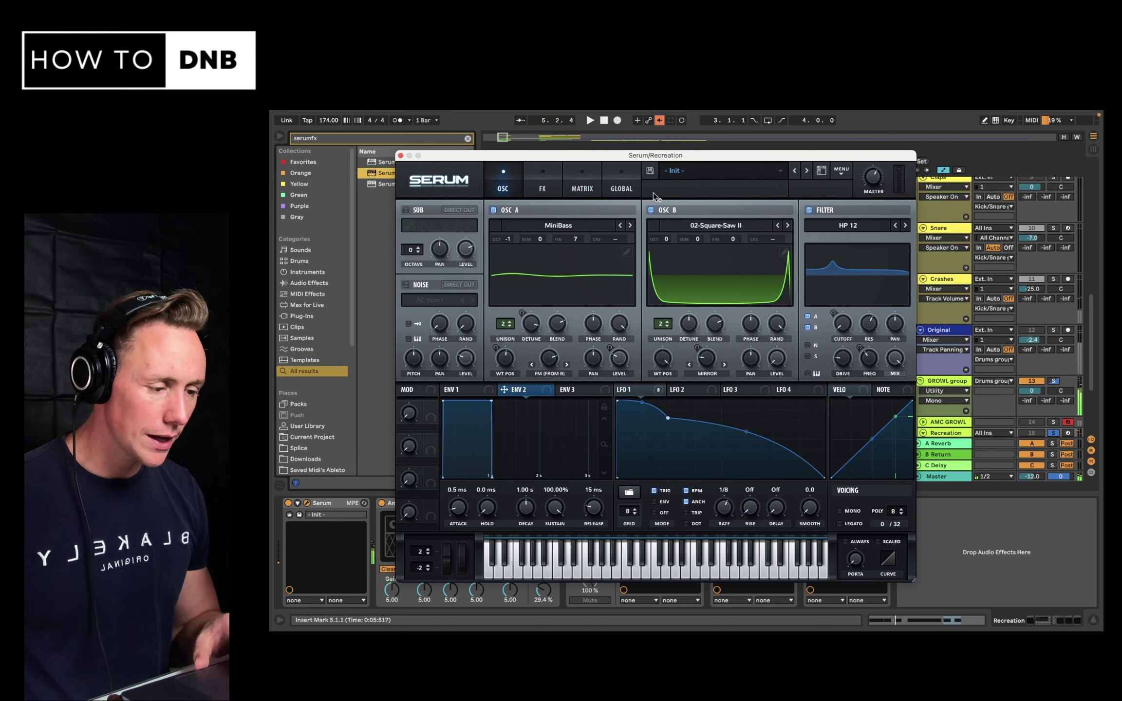
# - Try the MsAw analog wavetable in oscillator A and audition it while adjusting the wavetable position
pyautogui.click(631, 225)
pyautogui.press('space')
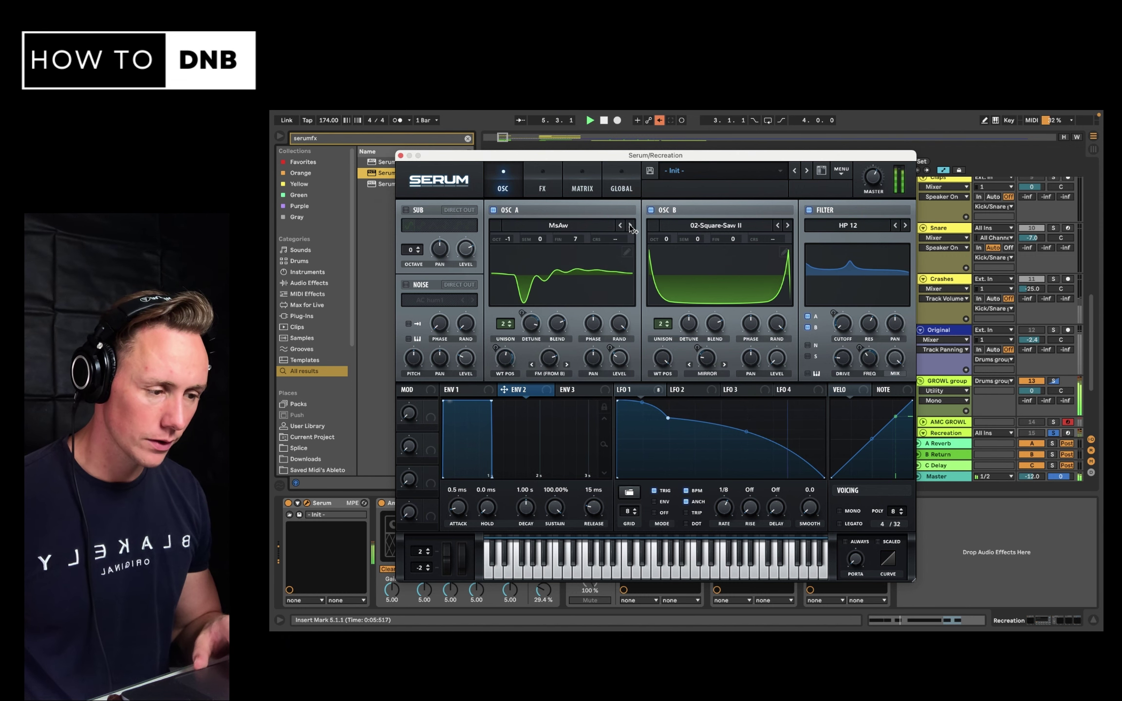
pyautogui.moveTo(507, 359); pyautogui.dragTo(506, 361)
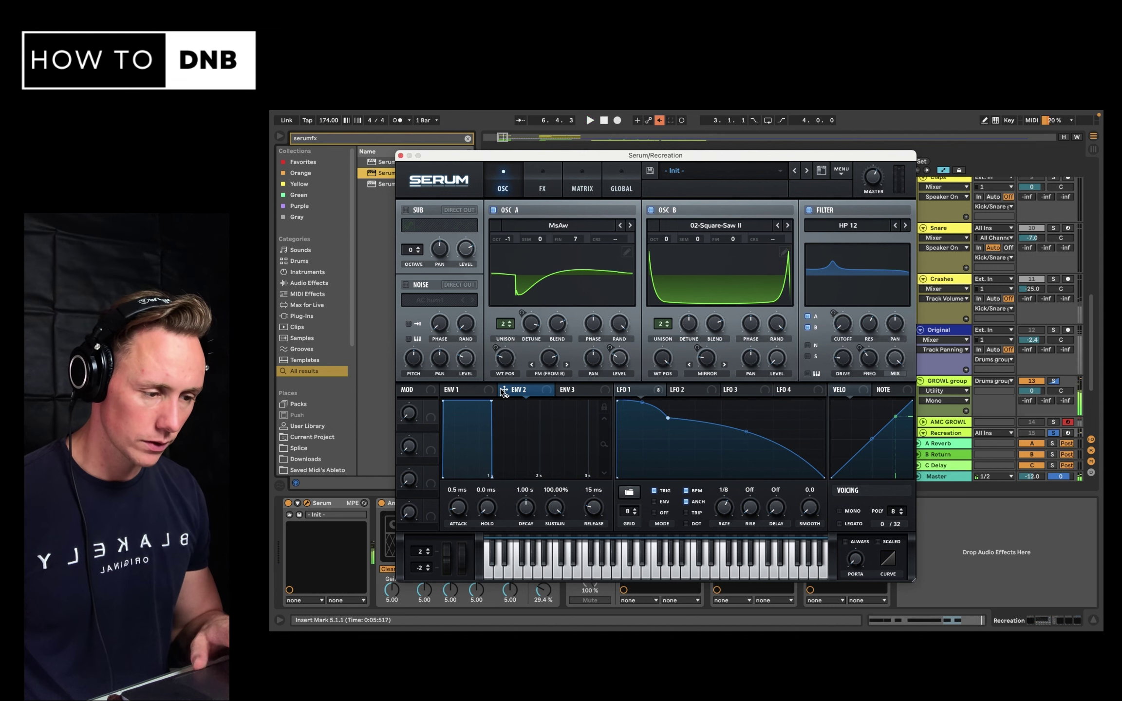
pyautogui.press('space')
# - Load the Dull_toy digital wavetable in oscillator A and audition it with the wavetable position around 191
pyautogui.click(558, 226)
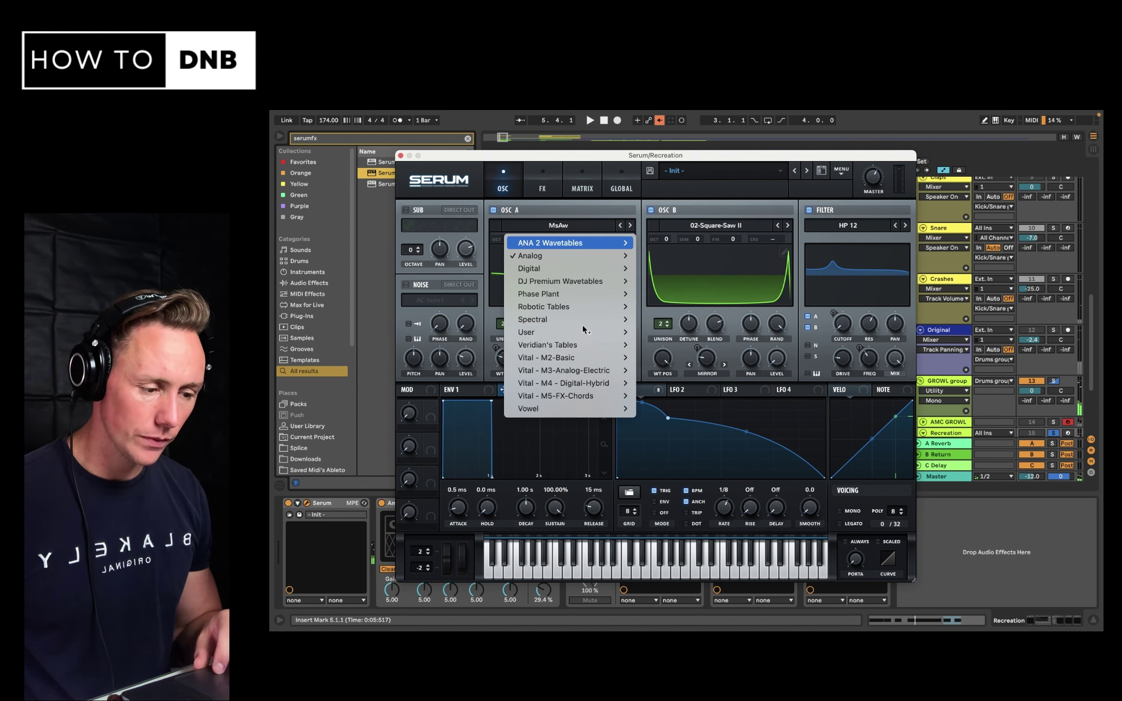
pyautogui.moveTo(604, 319)
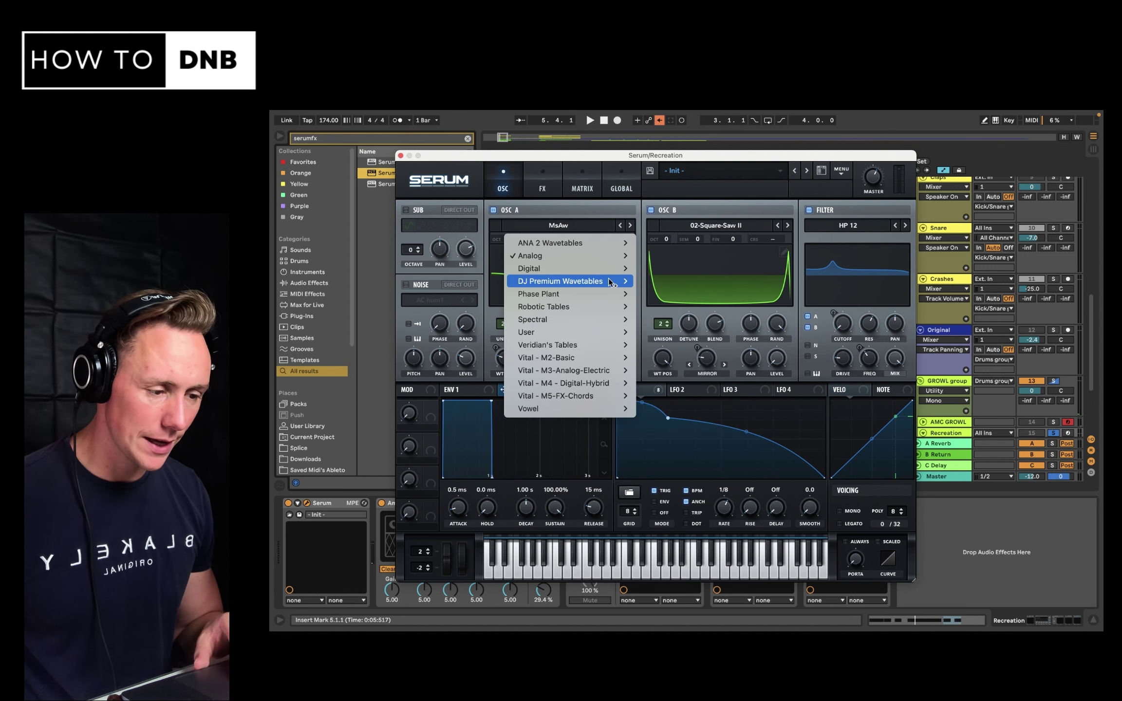
pyautogui.moveTo(608, 268)
pyautogui.click(665, 288)
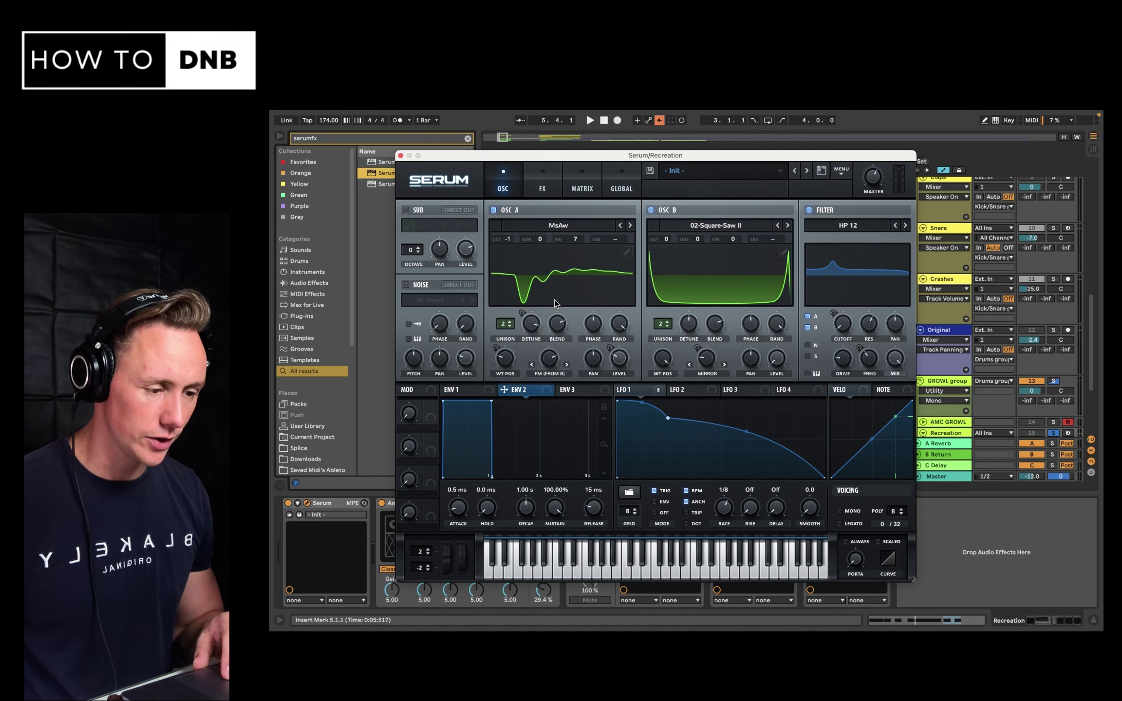
pyautogui.press('space')
pyautogui.moveTo(505, 359); pyautogui.dragTo(525, 332)
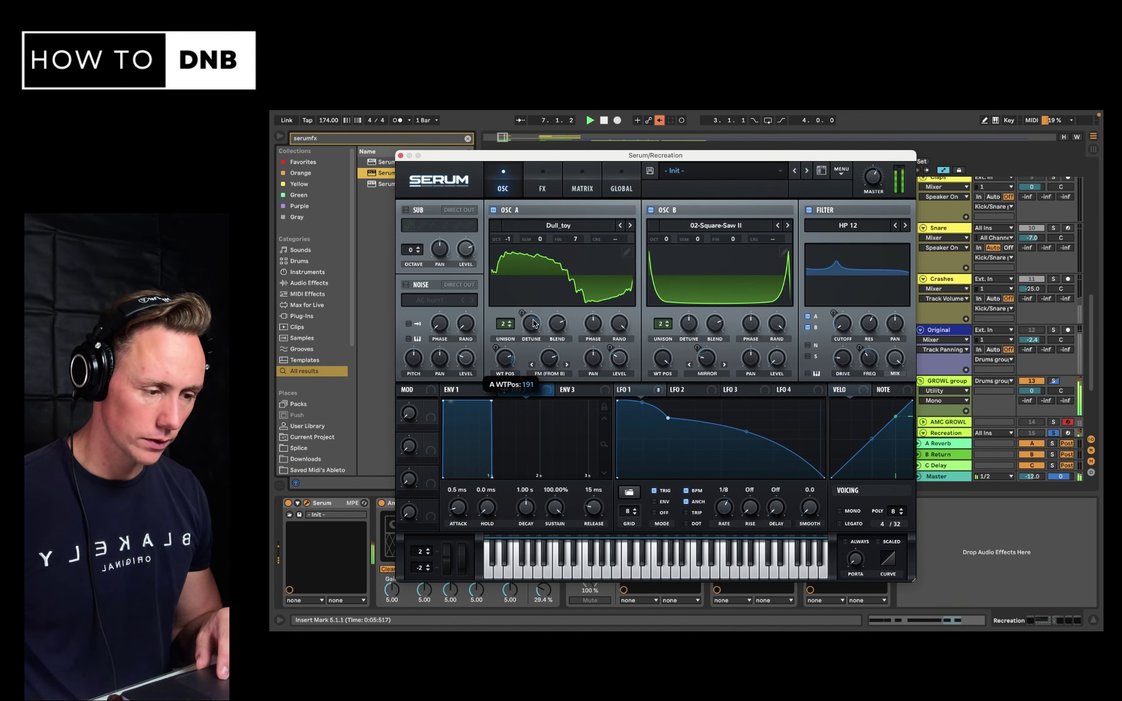
pyautogui.press('space')
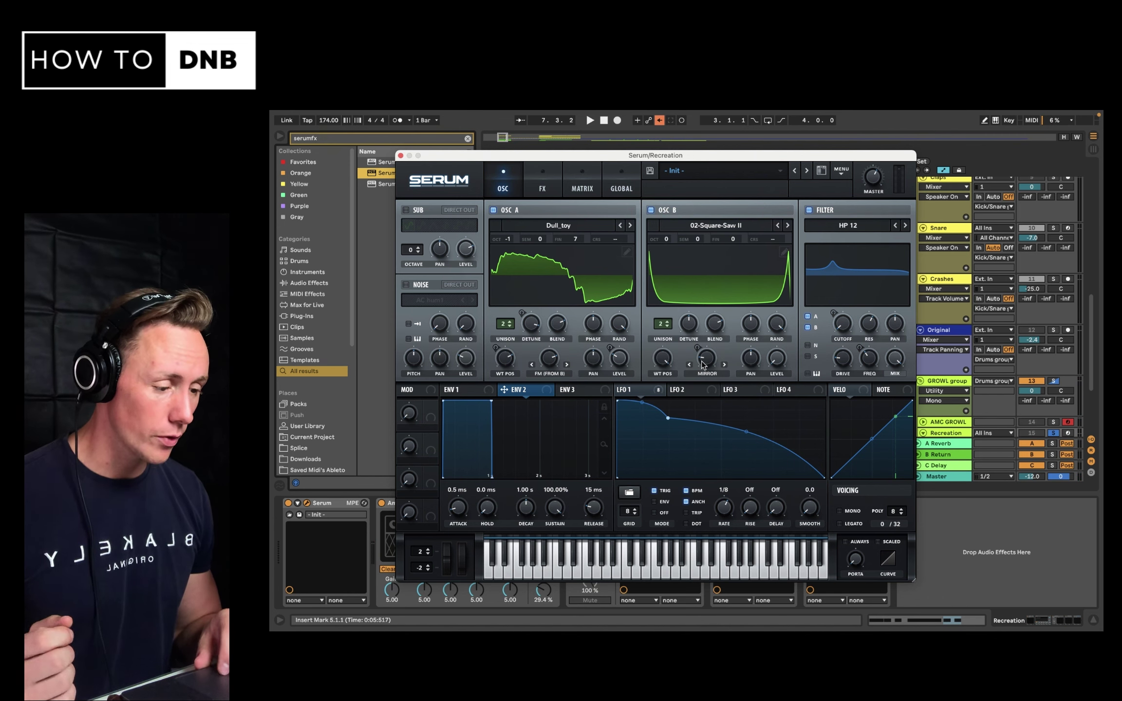
# - Try raising oscillator B's Mirror warp amount to about 83% and play the growl back
pyautogui.moveTo(707, 359)
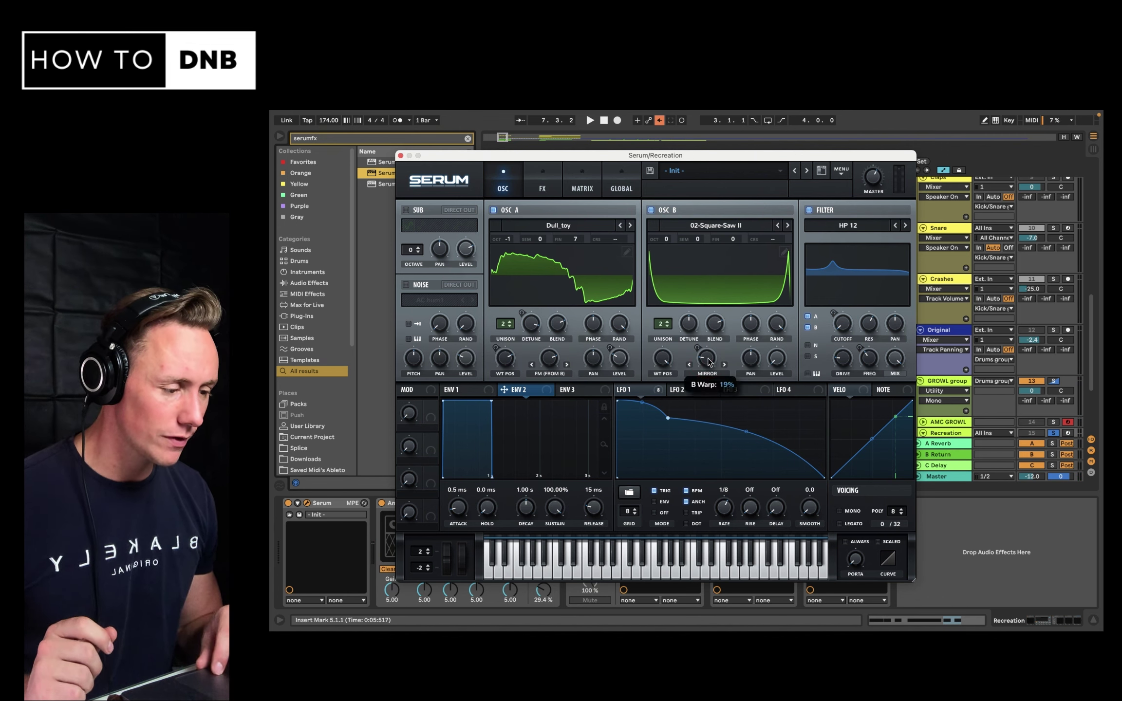
pyautogui.moveTo(709, 363); pyautogui.dragTo(744, 307)
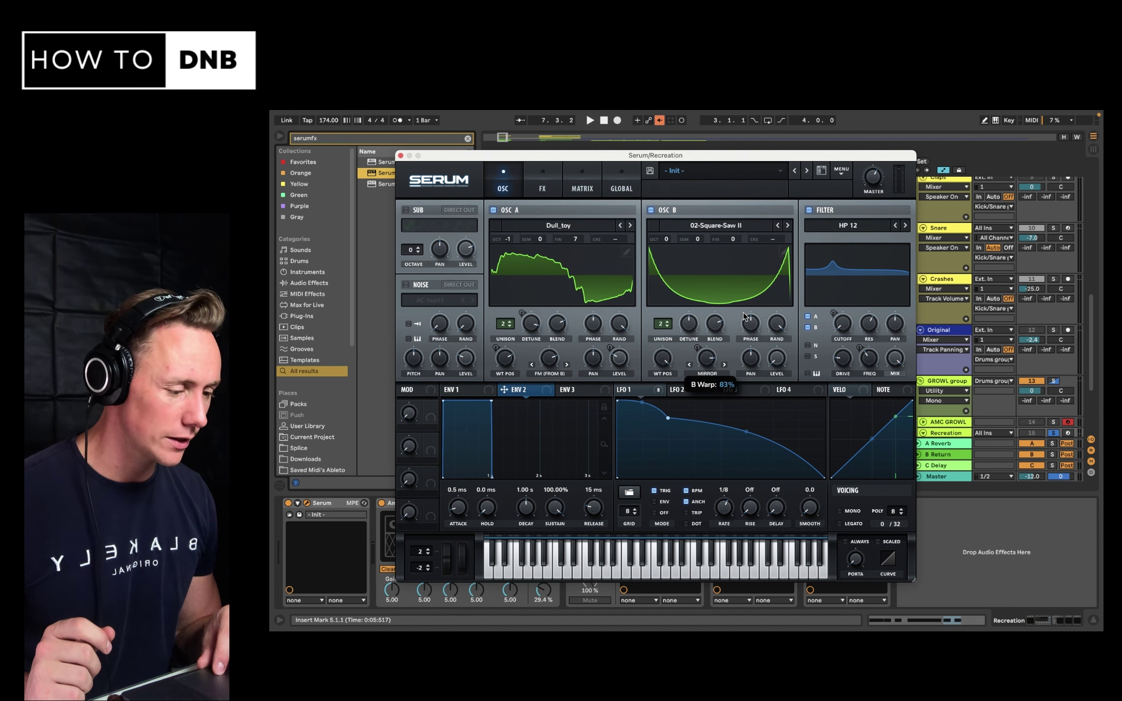
pyautogui.press('space')
pyautogui.moveTo(706, 365); pyautogui.dragTo(705, 383)
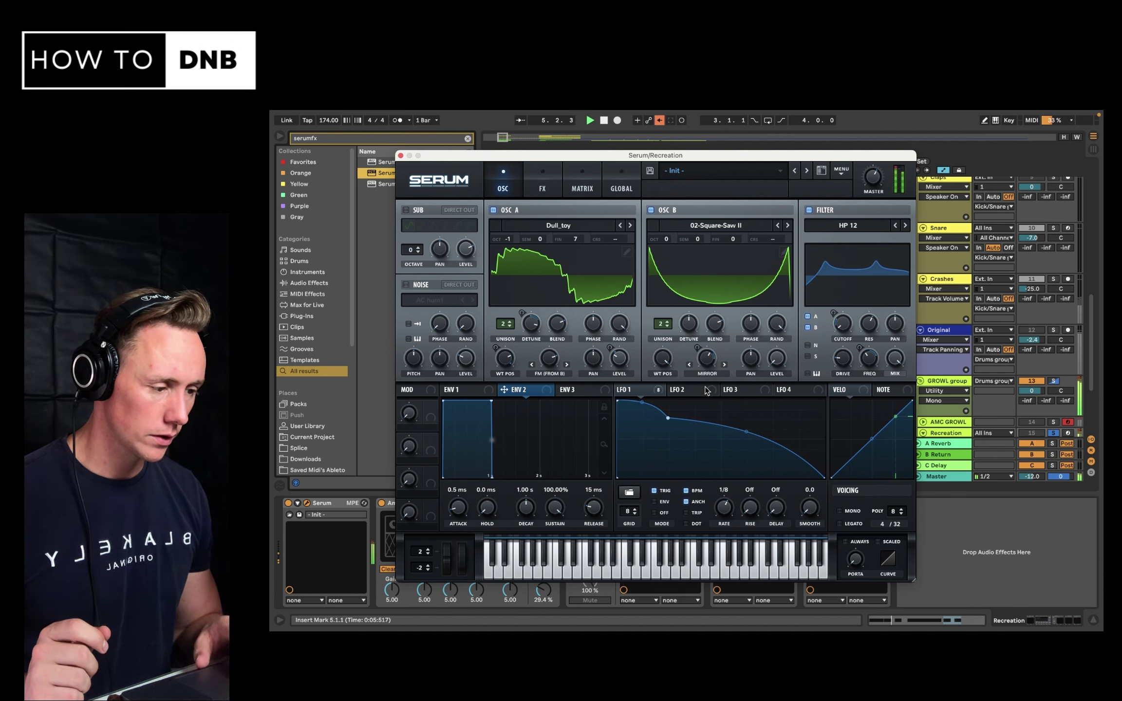
pyautogui.press('space')
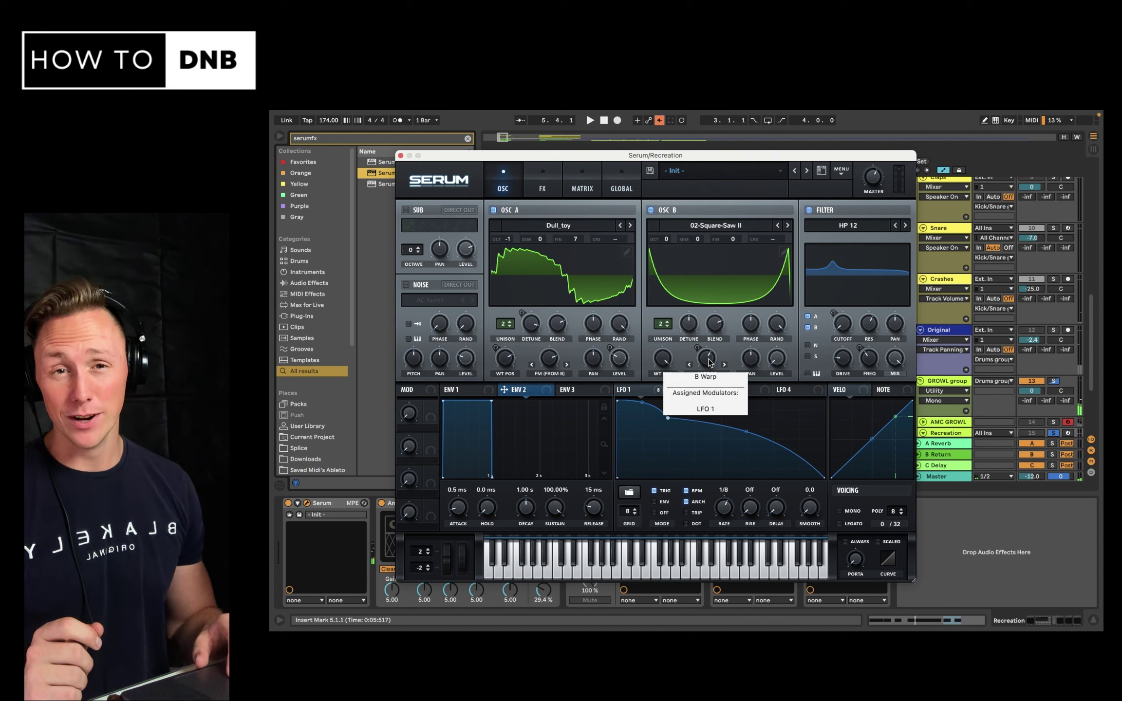
# - Audition oscillator B's Mirror warp at low amounts of about 6% and 9%, and bring it to about 23%
pyautogui.press('space')
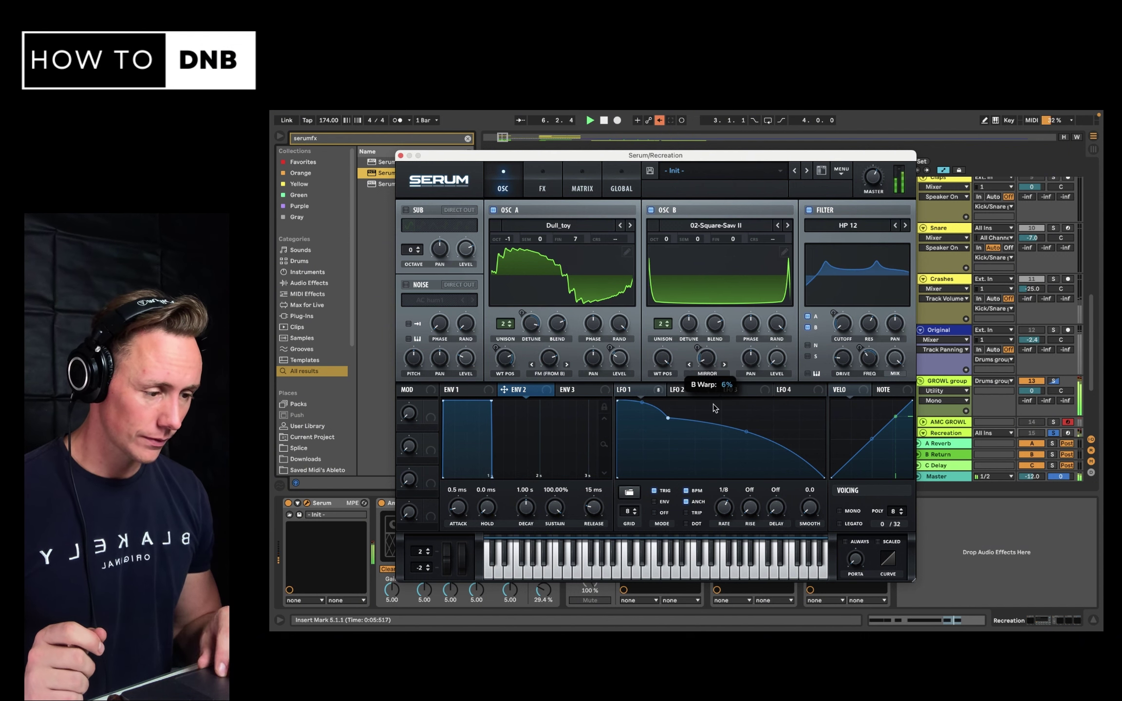
pyautogui.press('space')
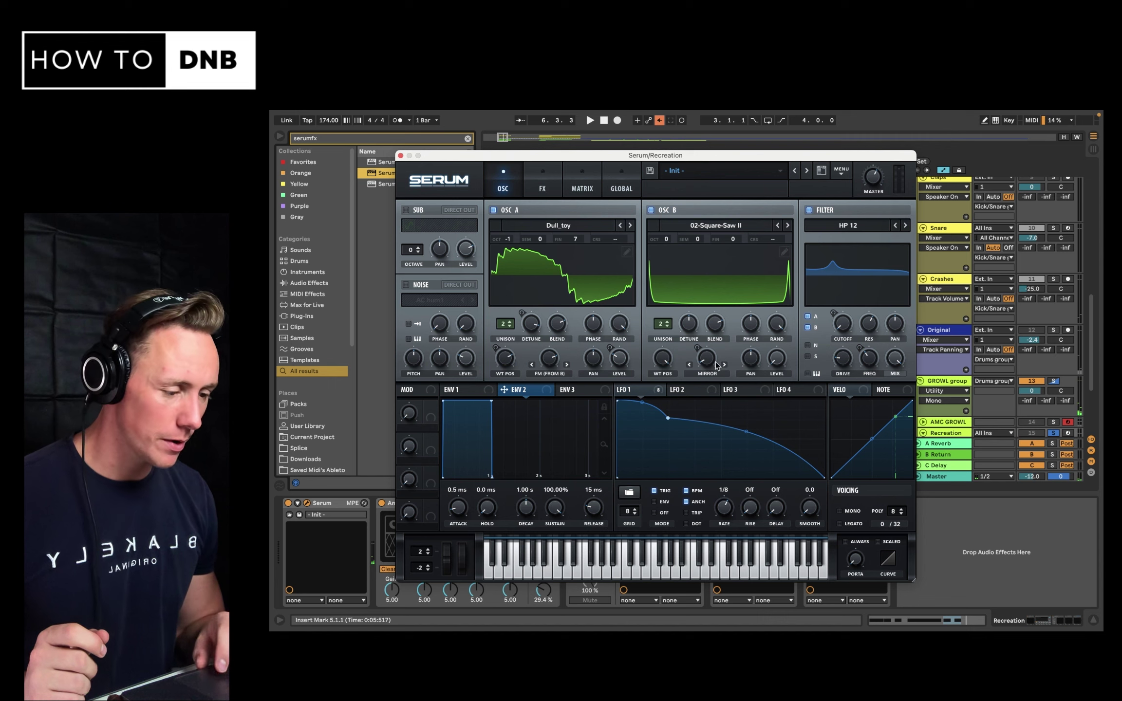
pyautogui.press('space')
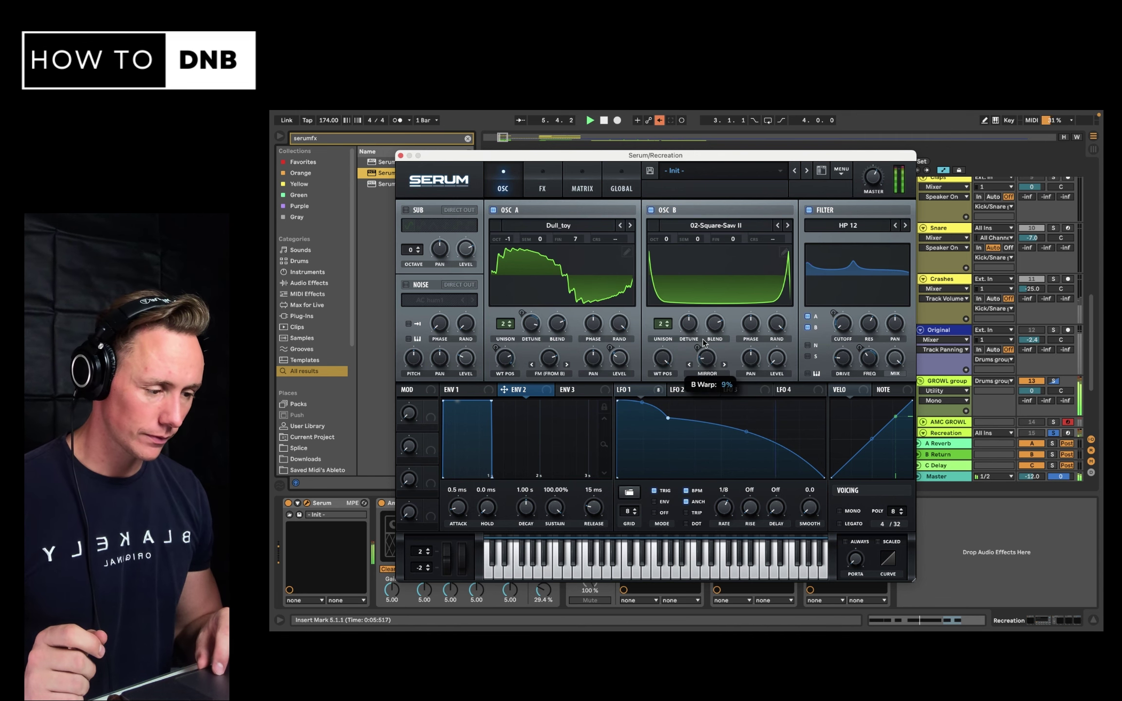
pyautogui.moveTo(711, 357); pyautogui.dragTo(713, 348)
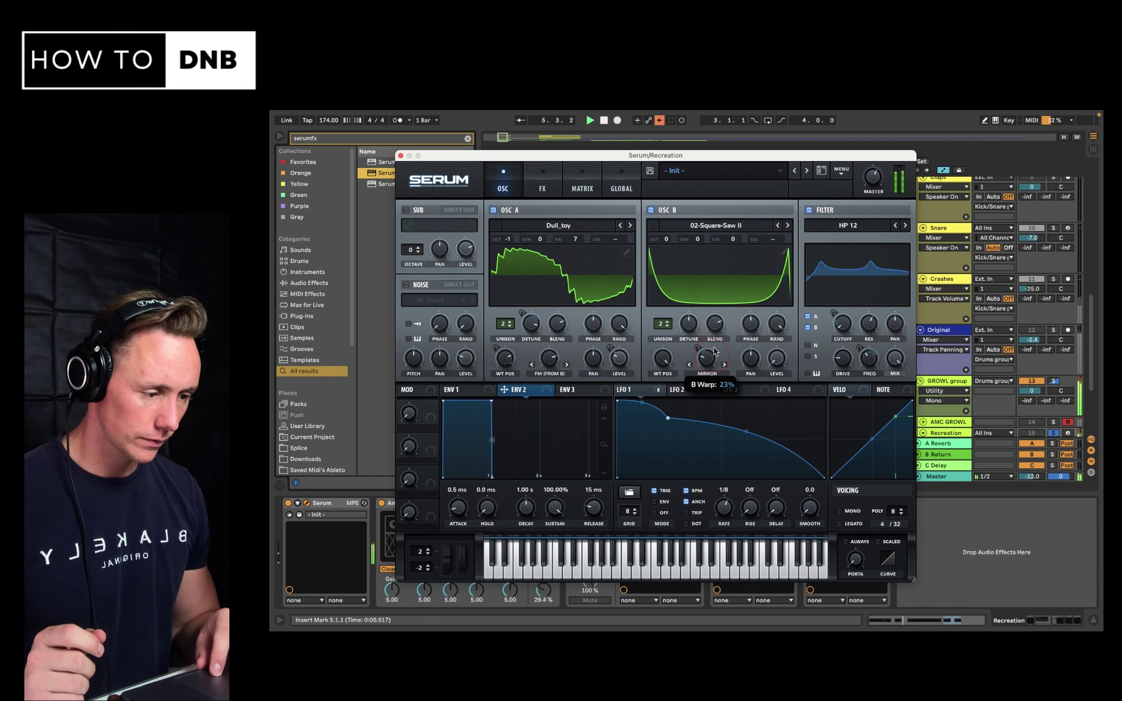